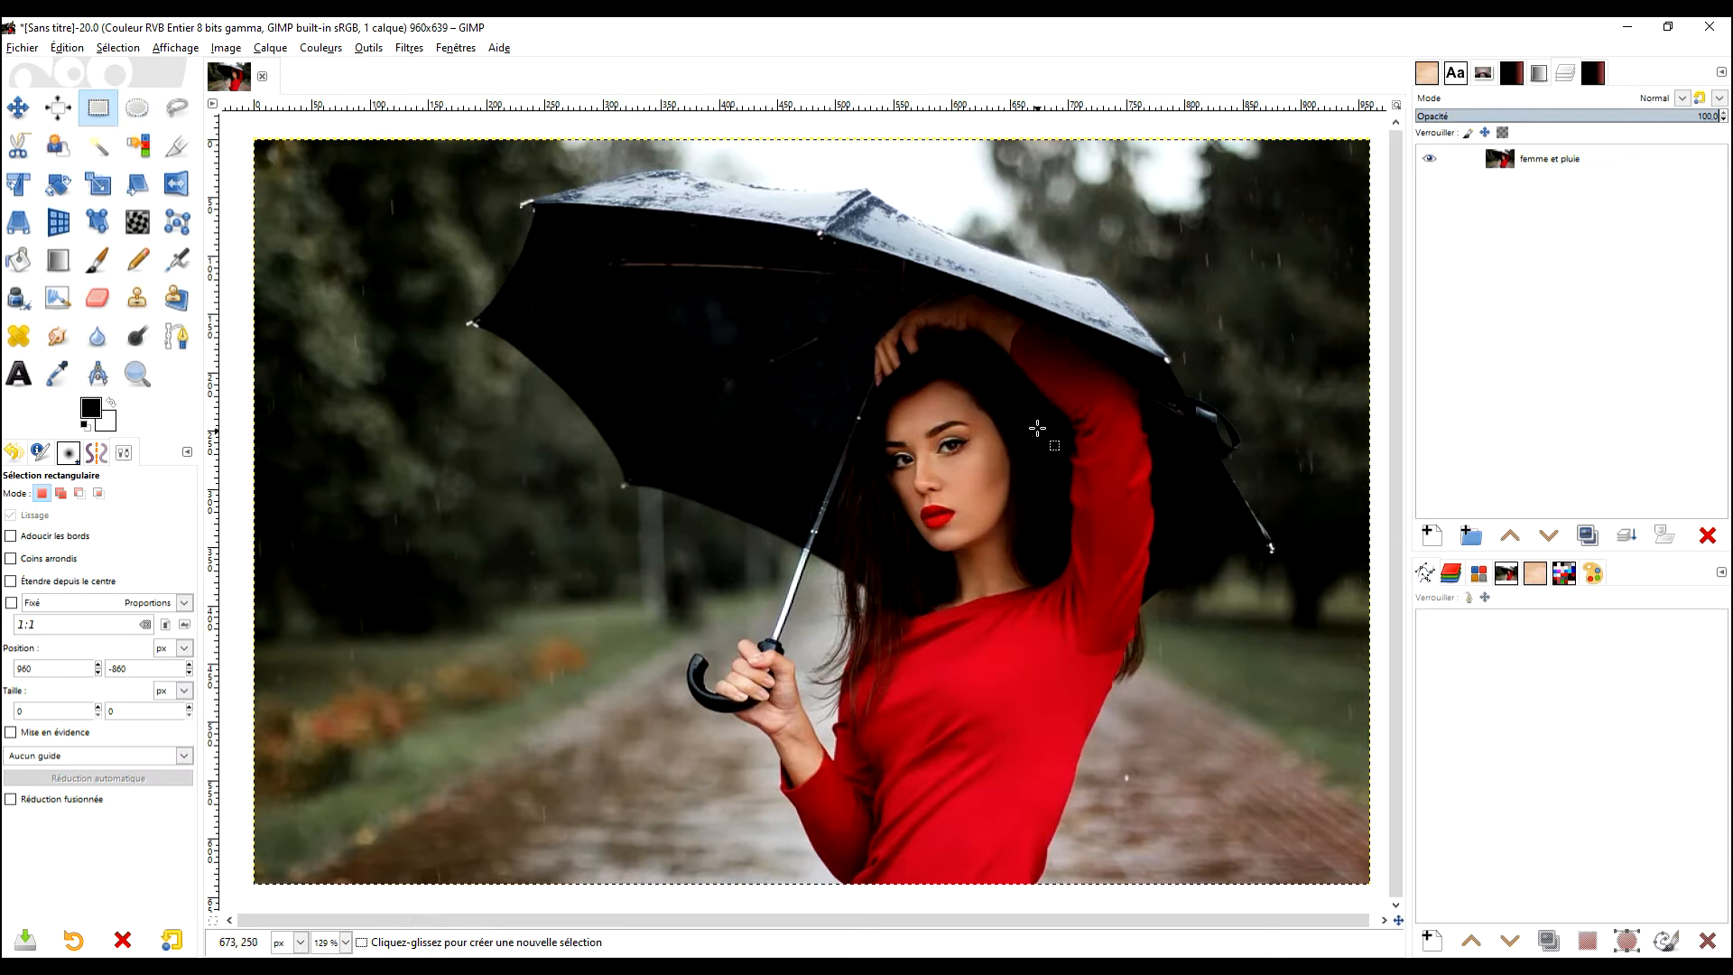
Open the G'MIC-Qt filters, search for "rain" and choose the Rain & Snow filter for the photo layer
click(400, 53)
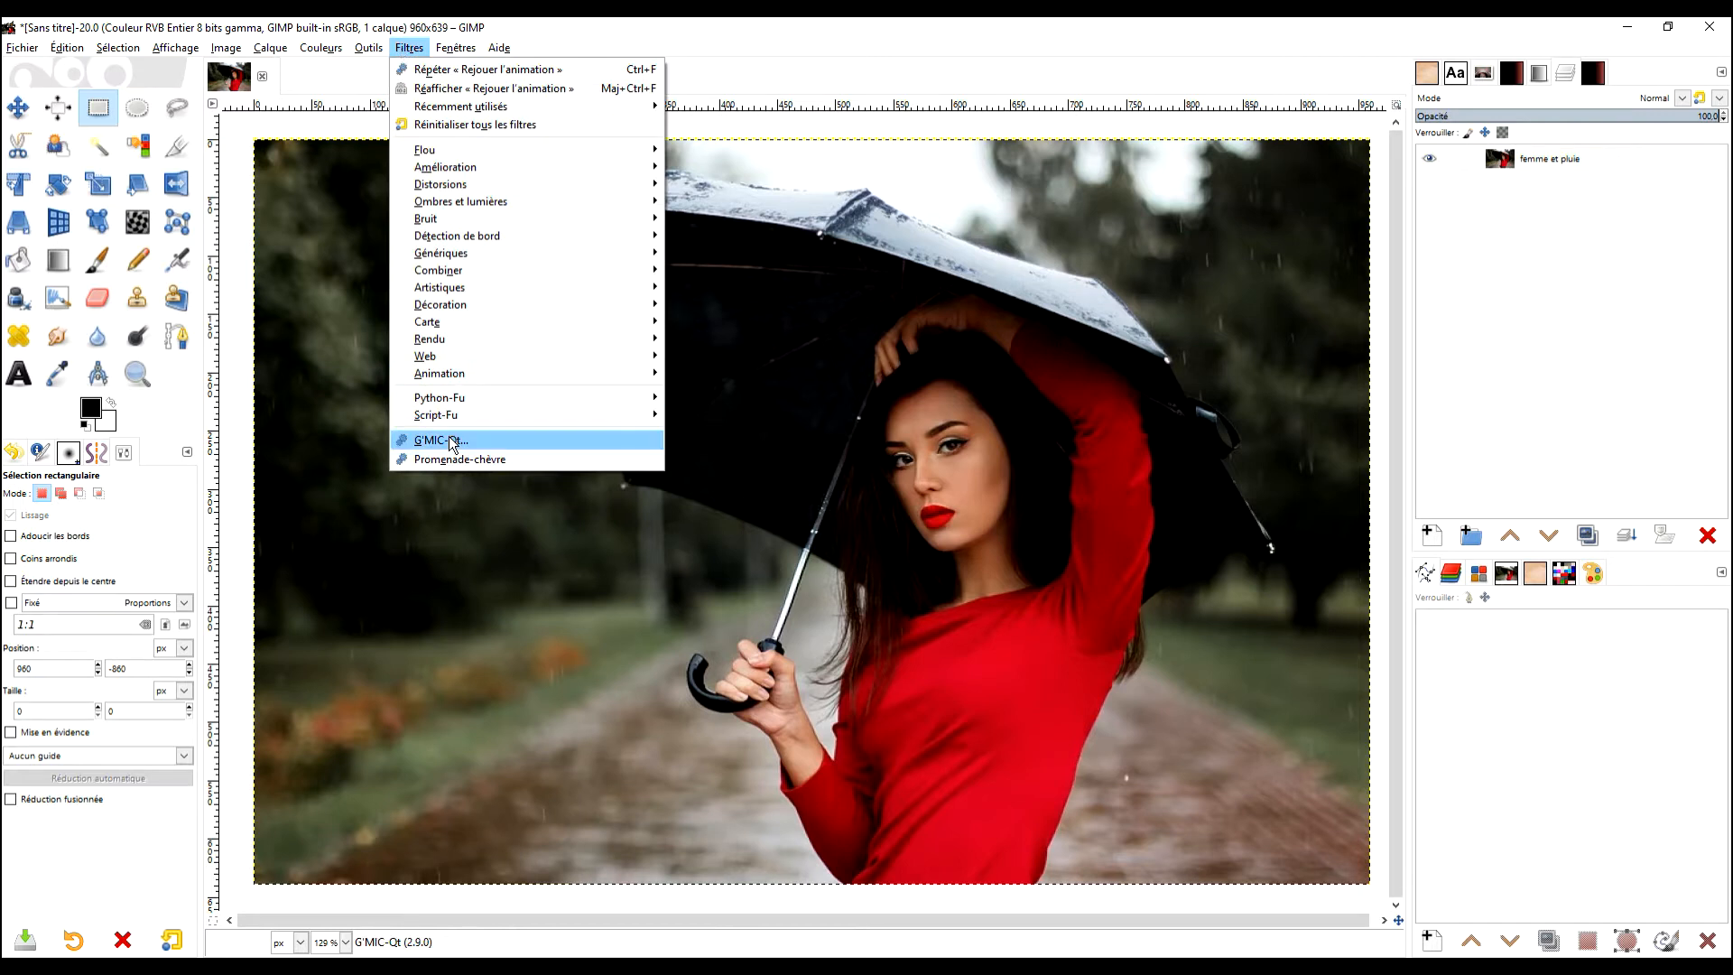
click(496, 440)
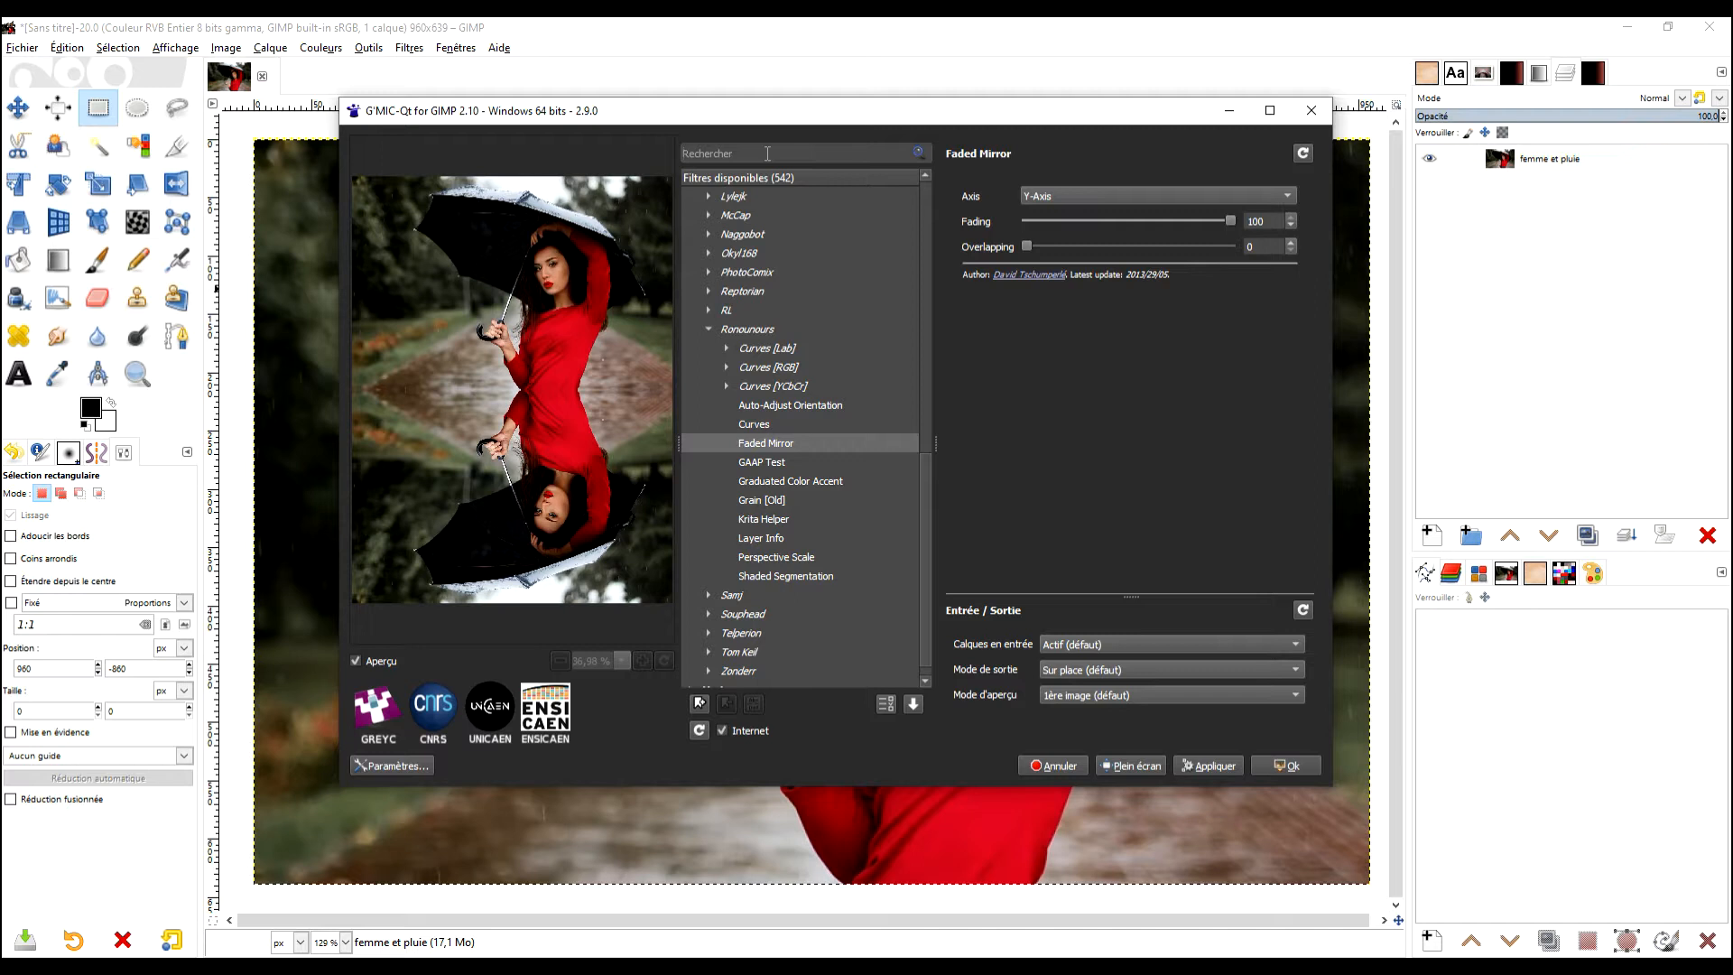
text(rain)
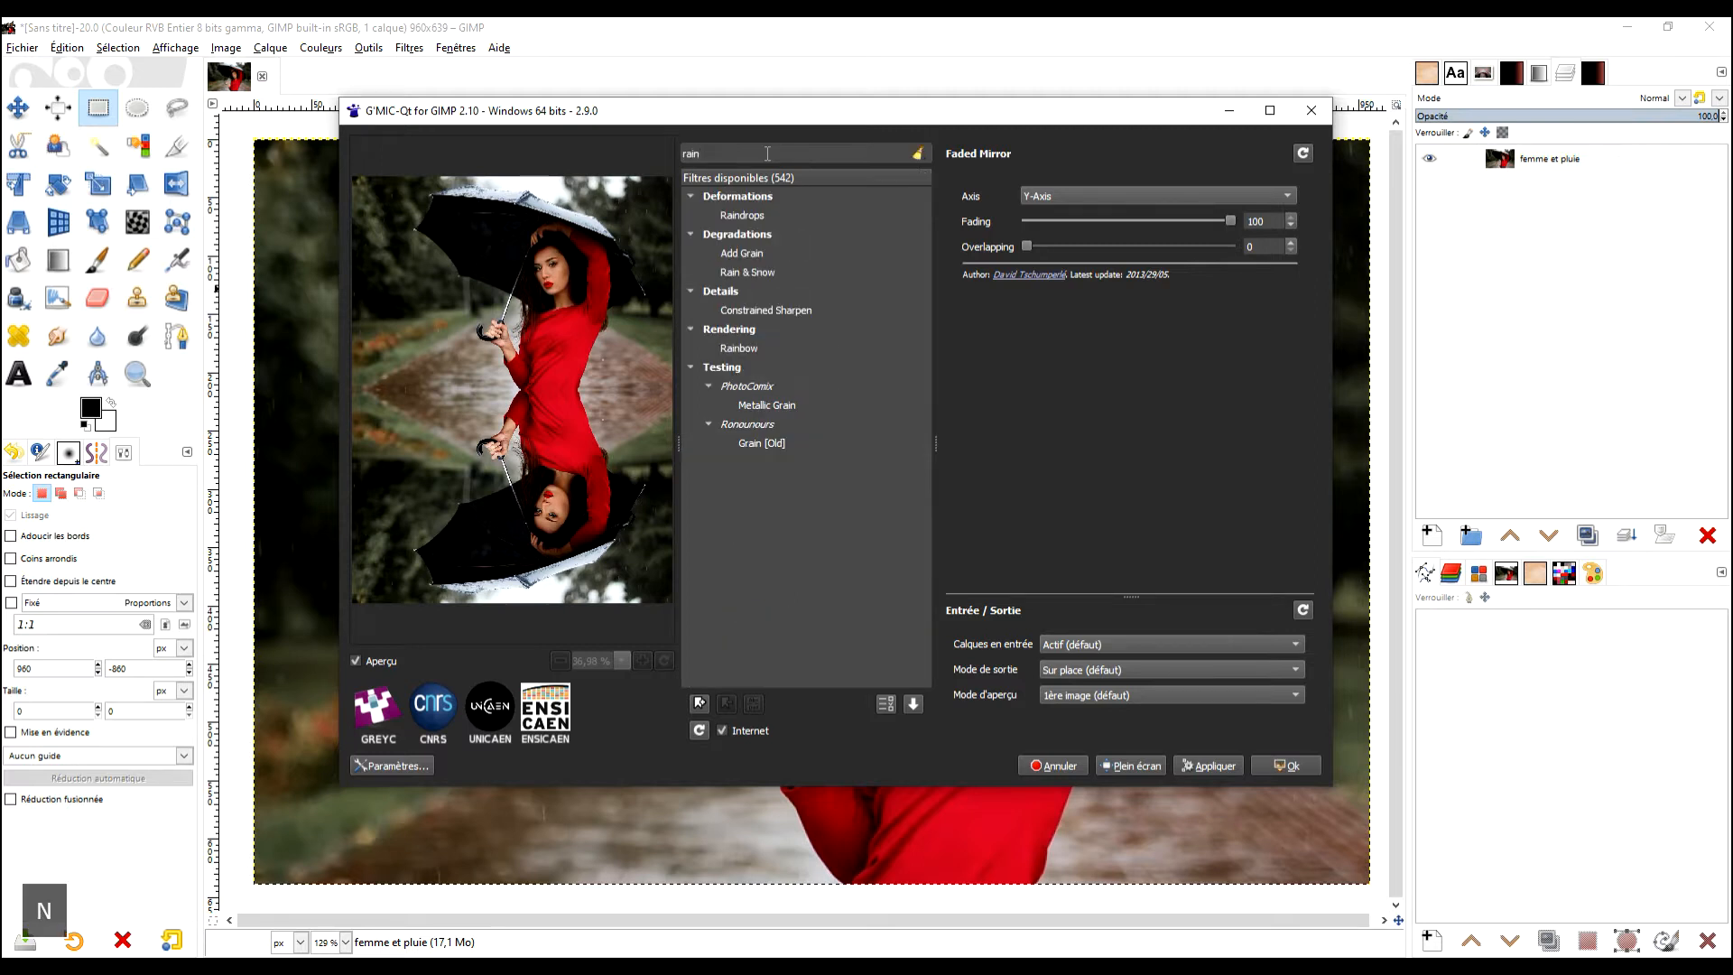
click(776, 272)
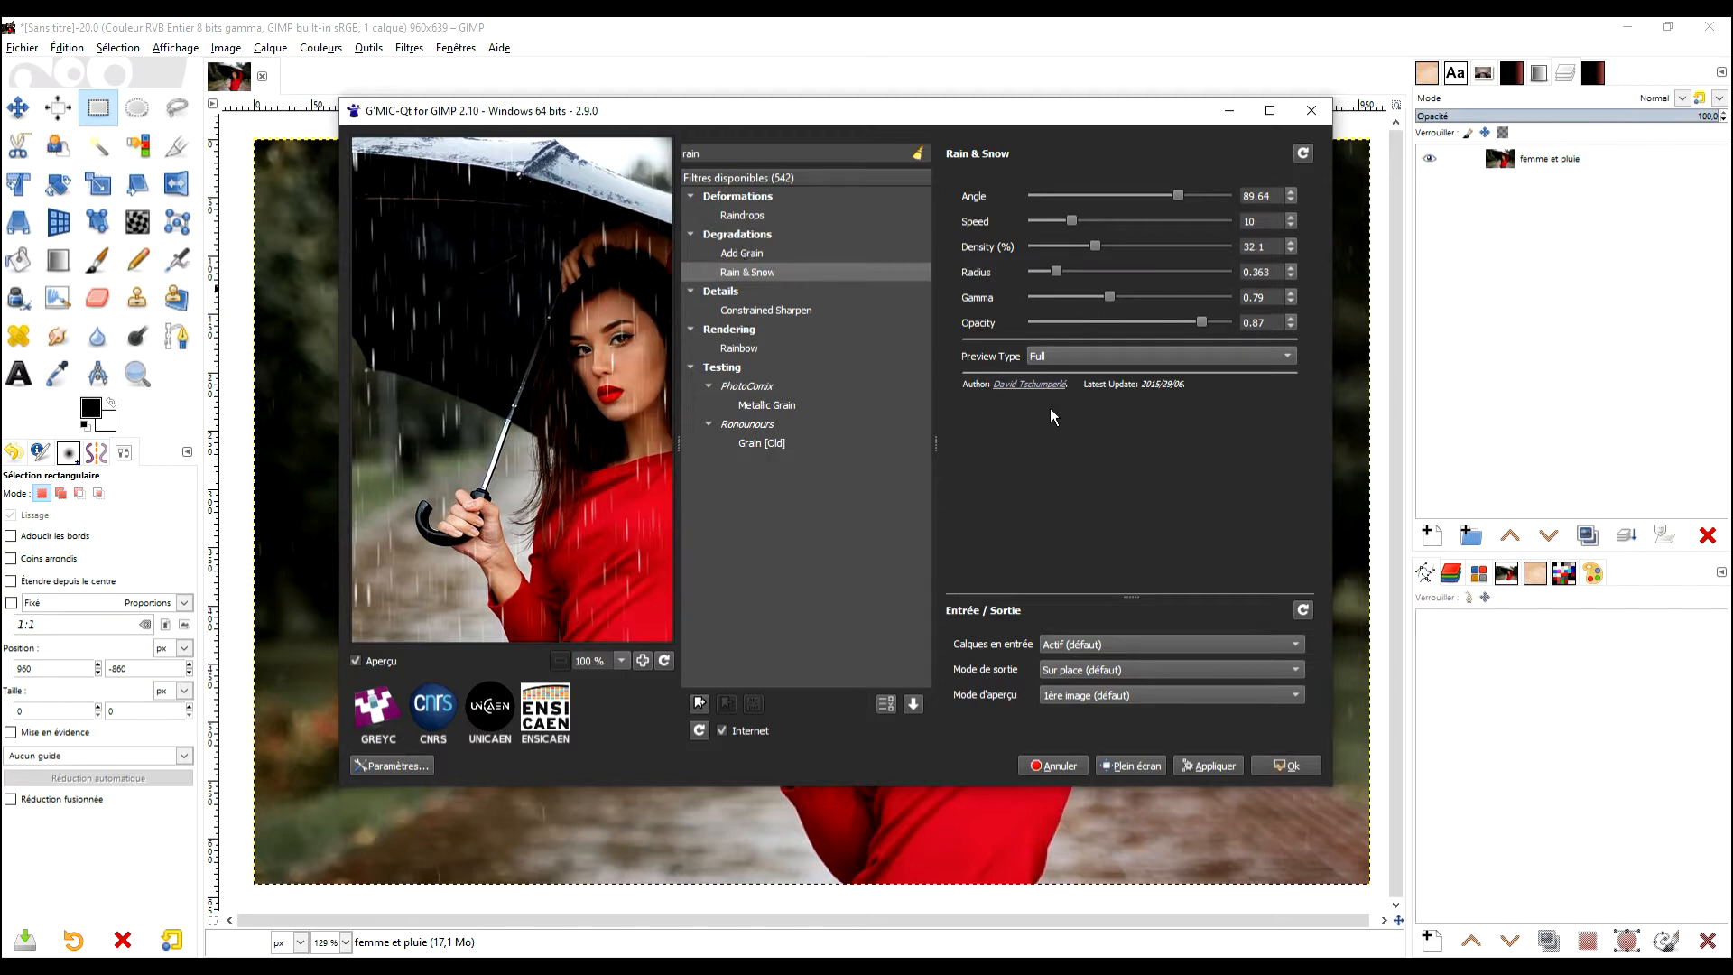
Inspect the rain preview around the woman and umbrella, and apply the Rain & Snow filter with its current settings
drag(560, 442, 423, 447)
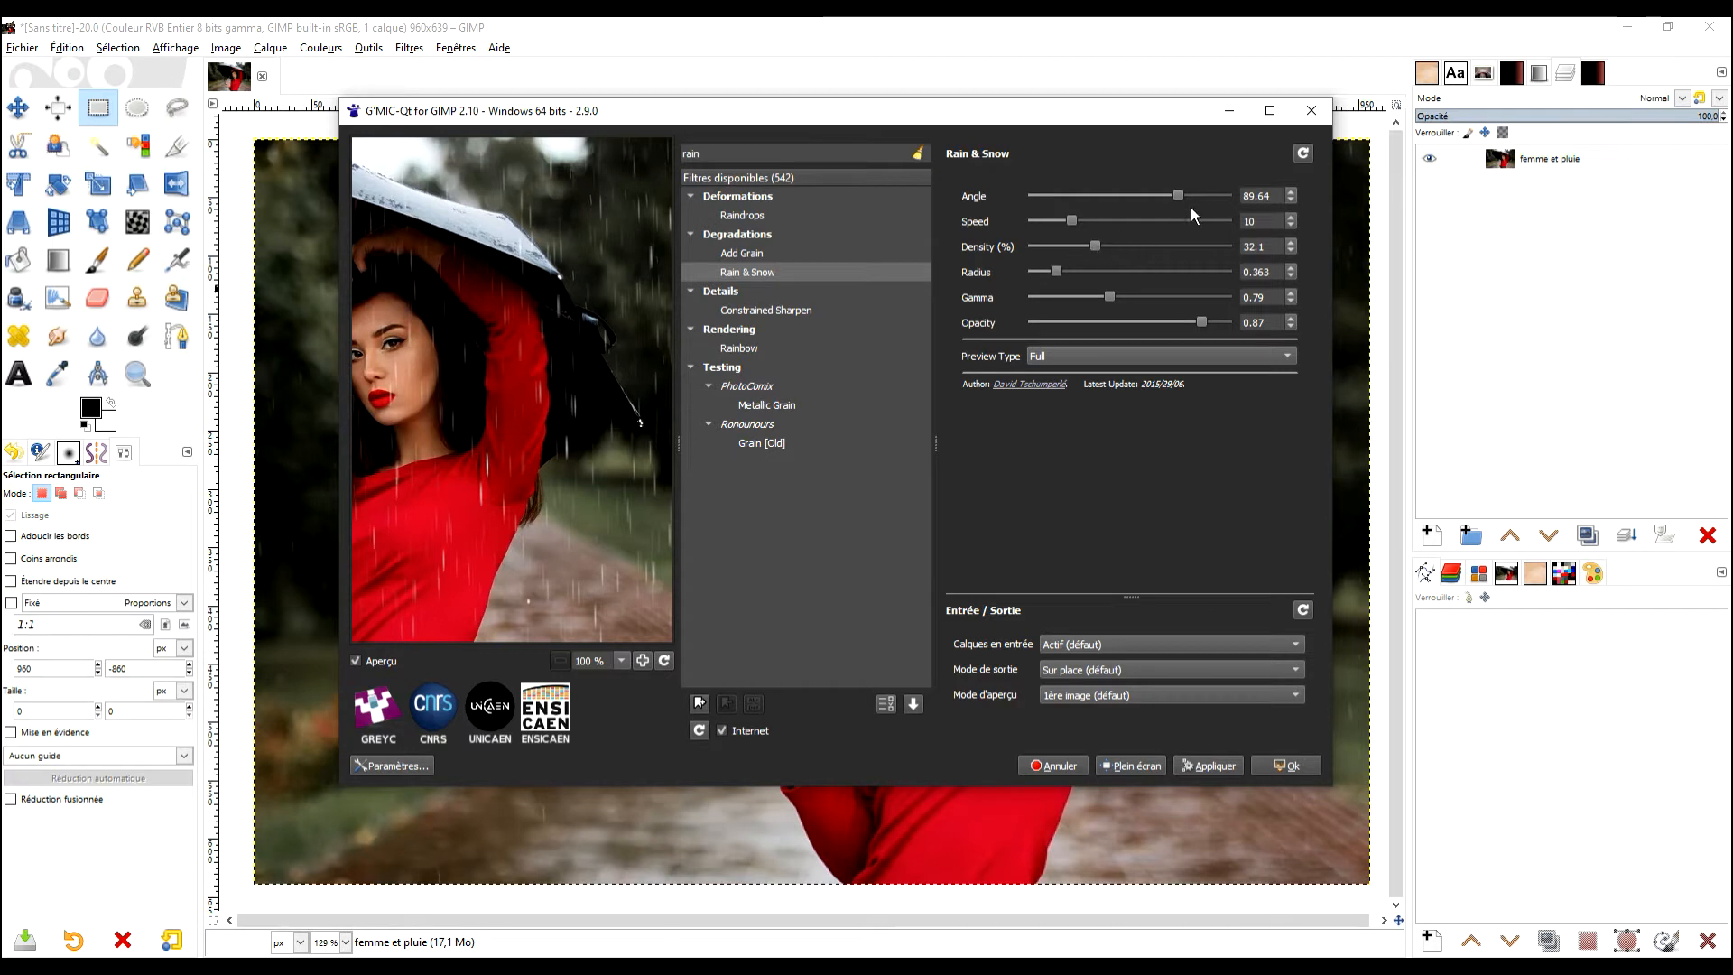
drag(478, 392, 601, 376)
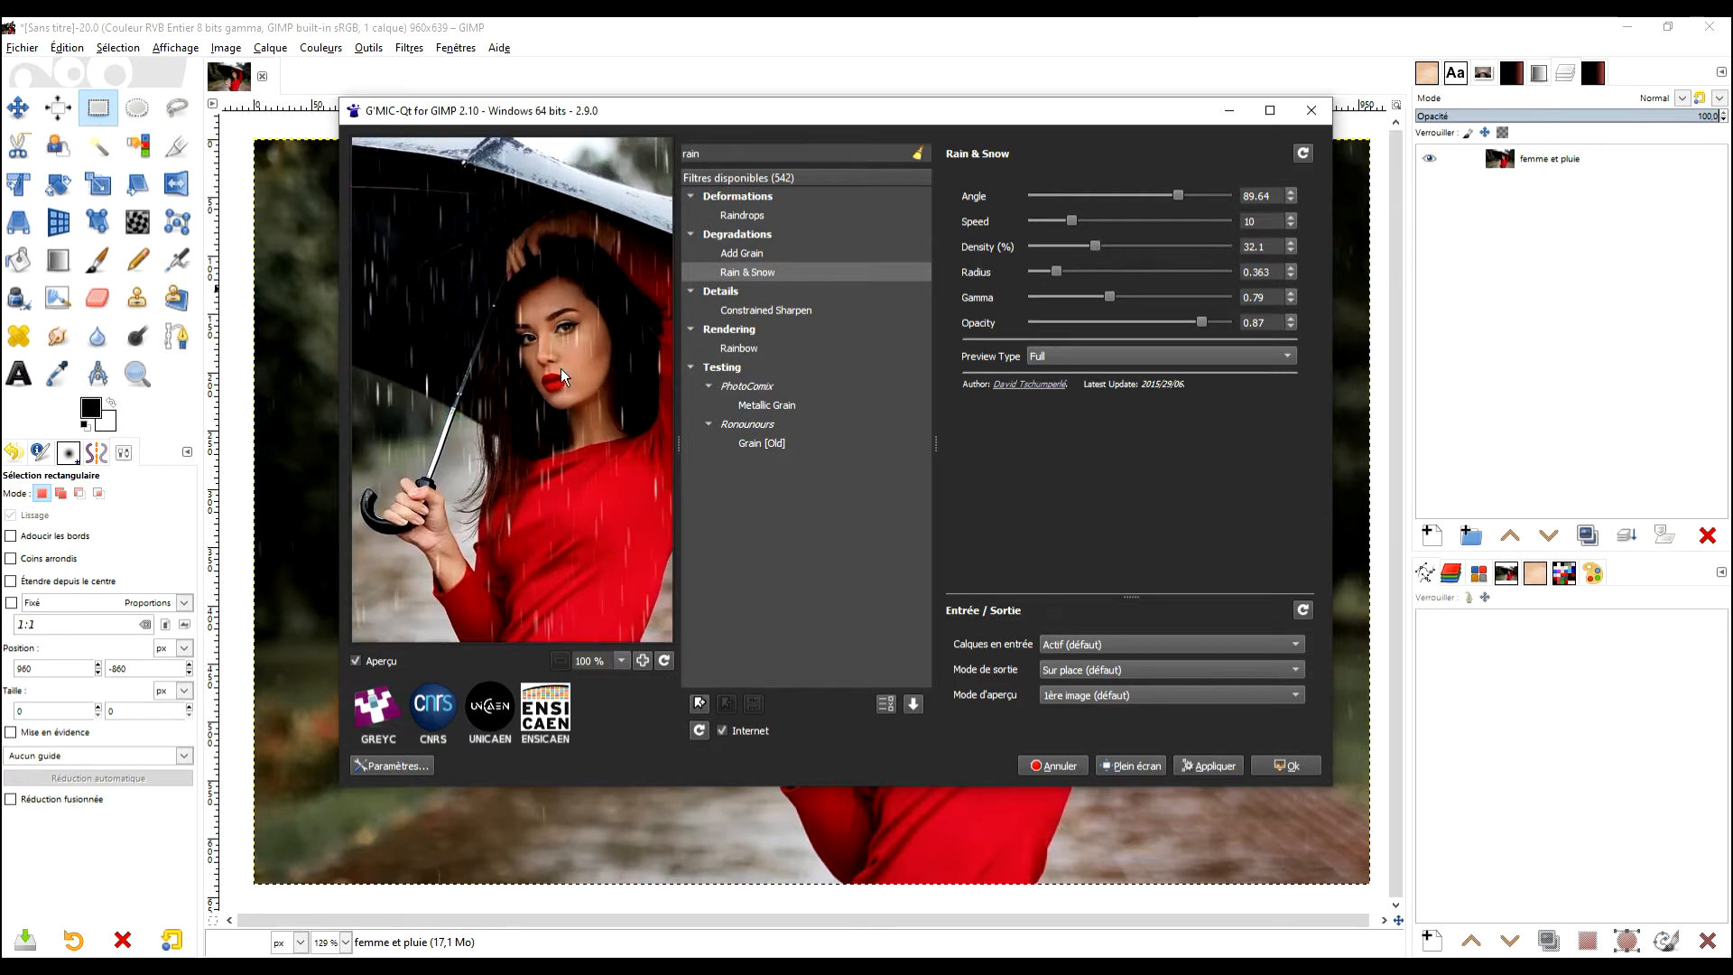
drag(631, 392, 569, 356)
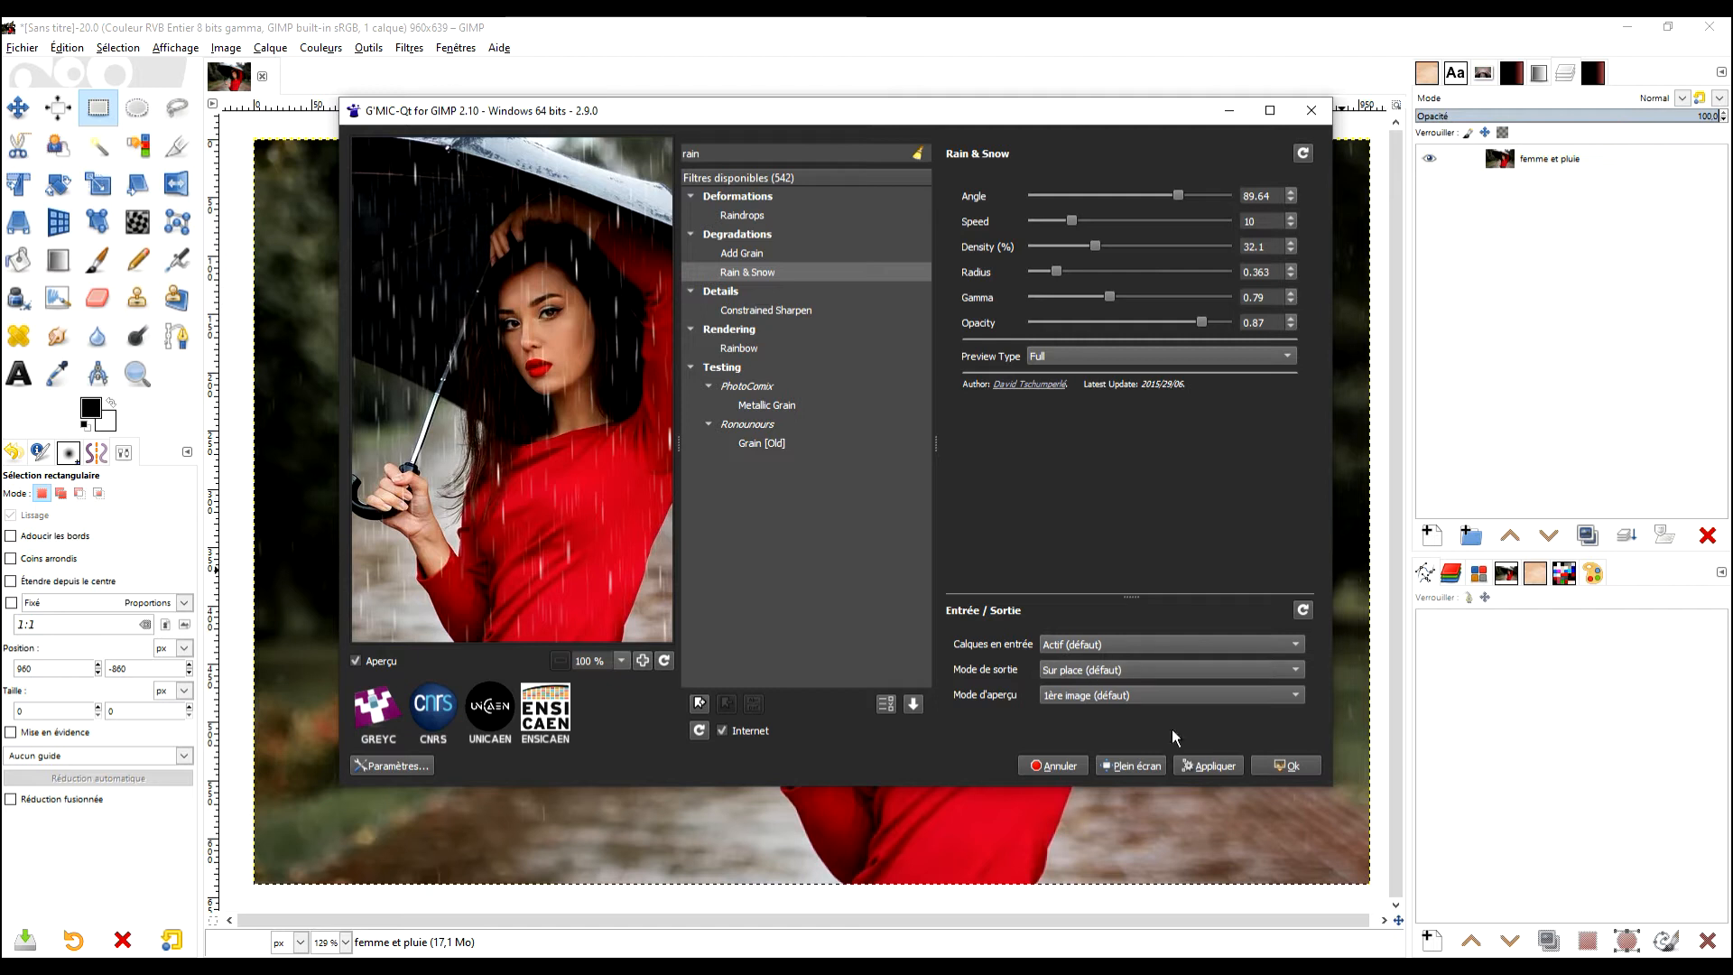
click(1277, 767)
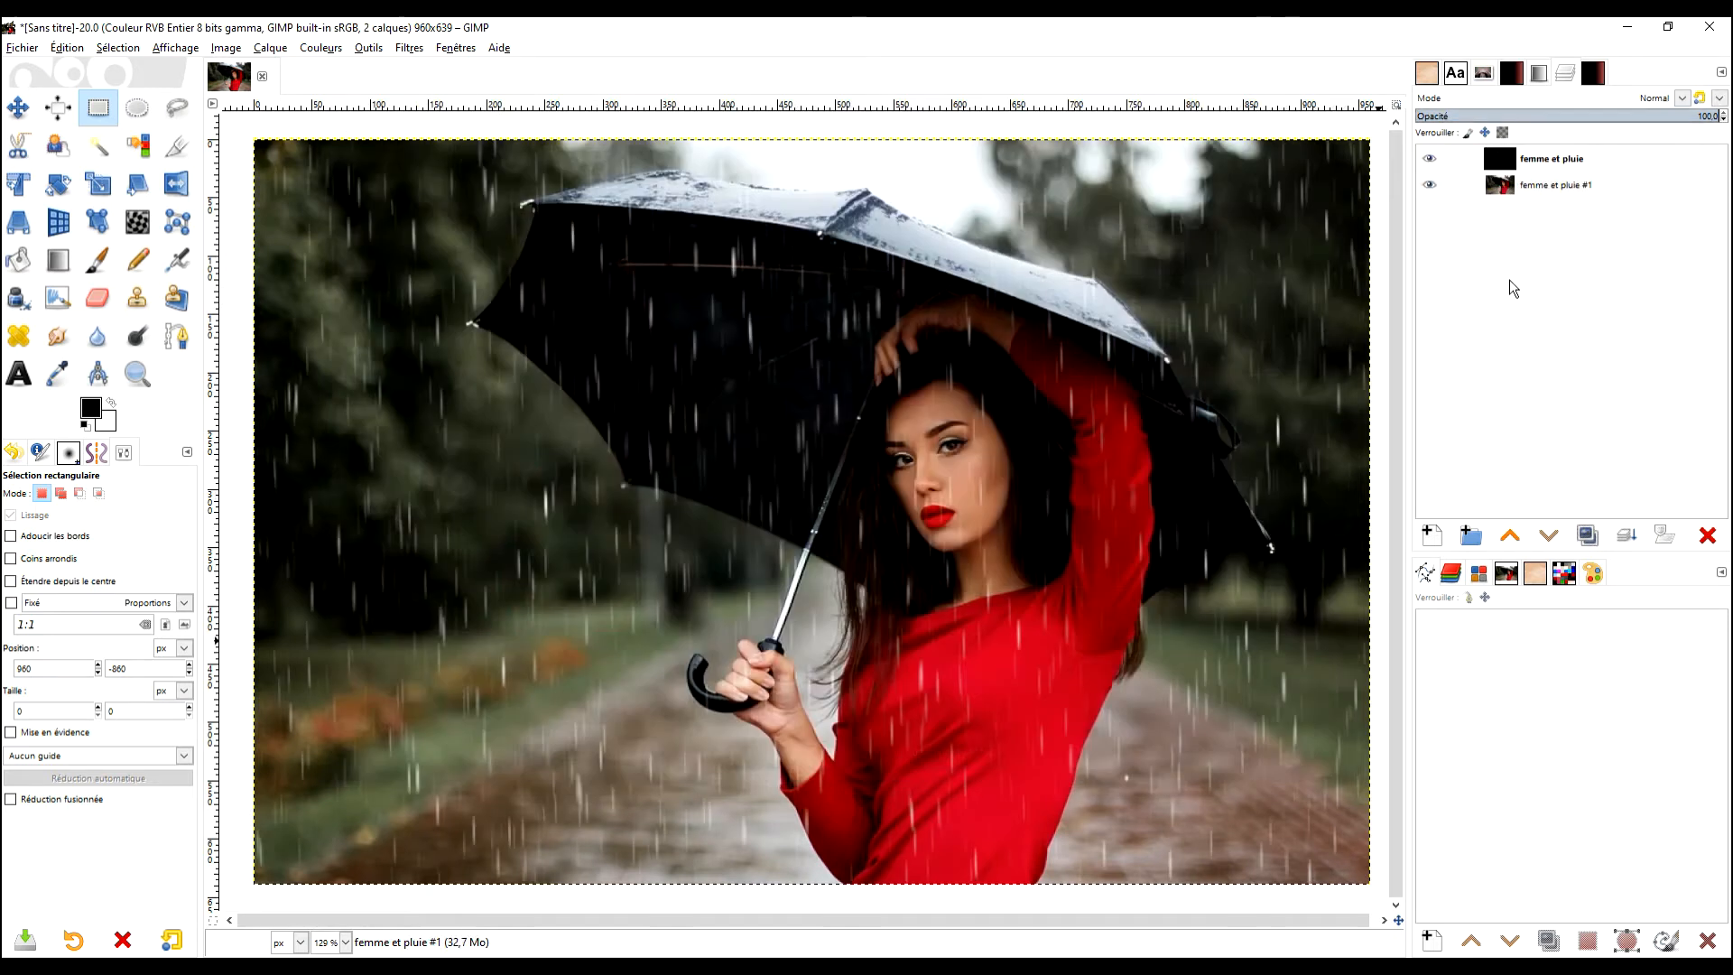
Rename the black rain layer above the photo as "rain #1"
click(1579, 159)
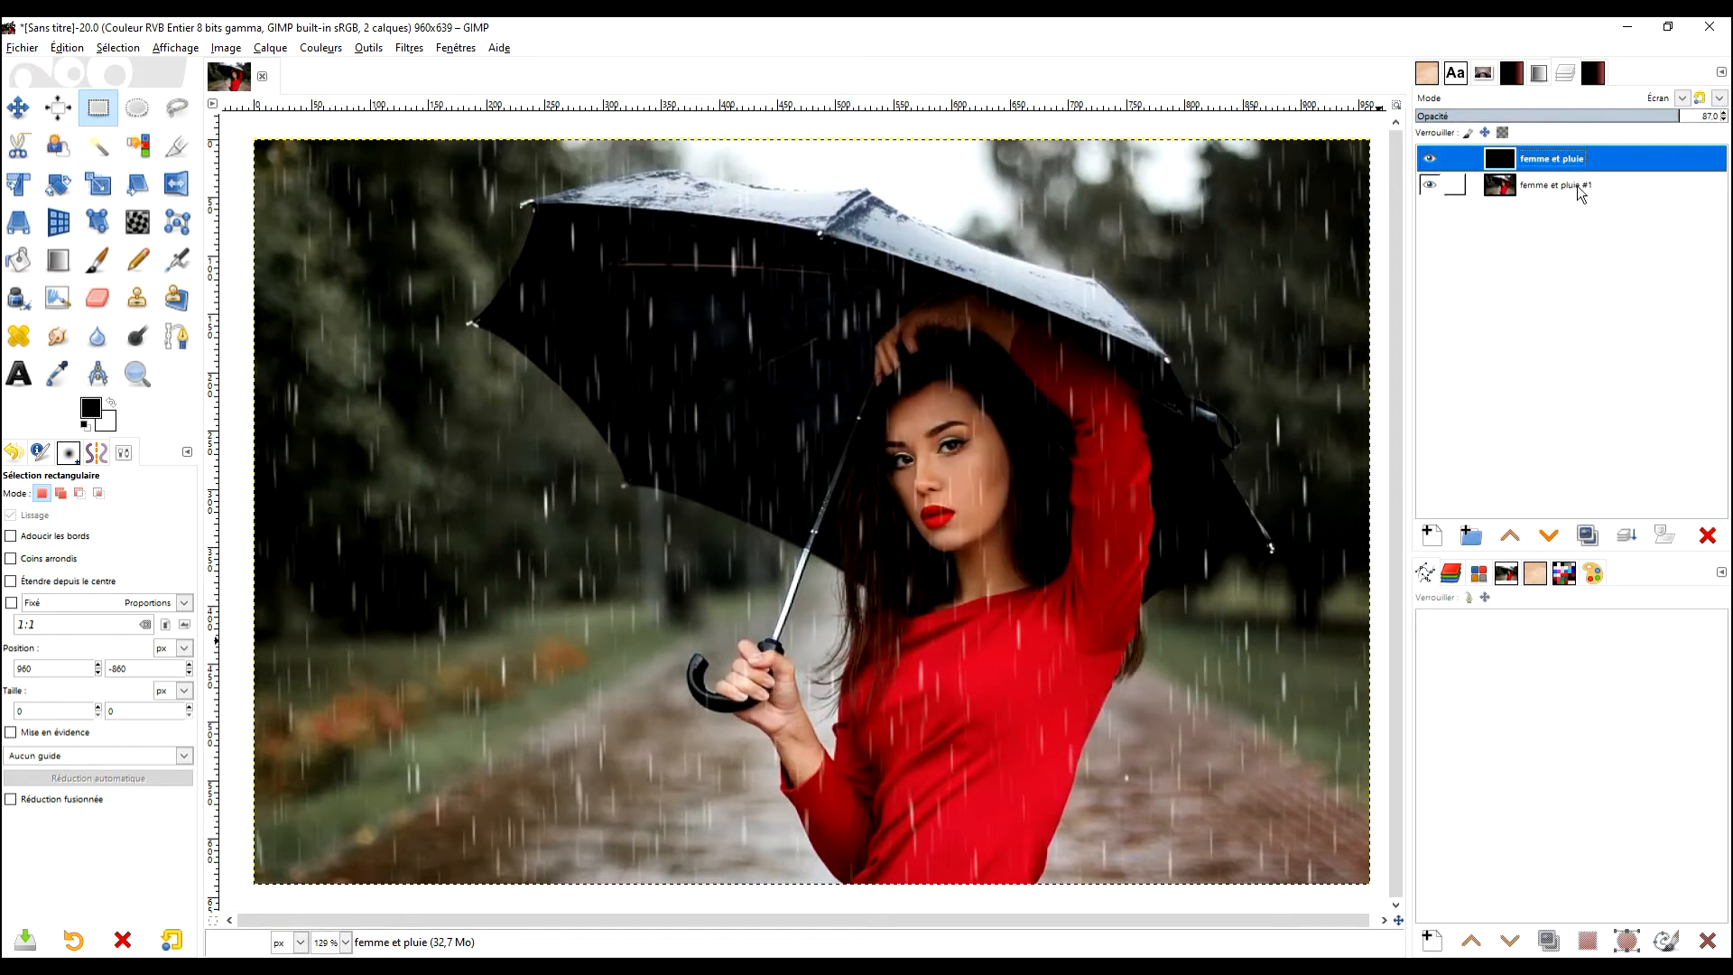
double_click(1546, 160)
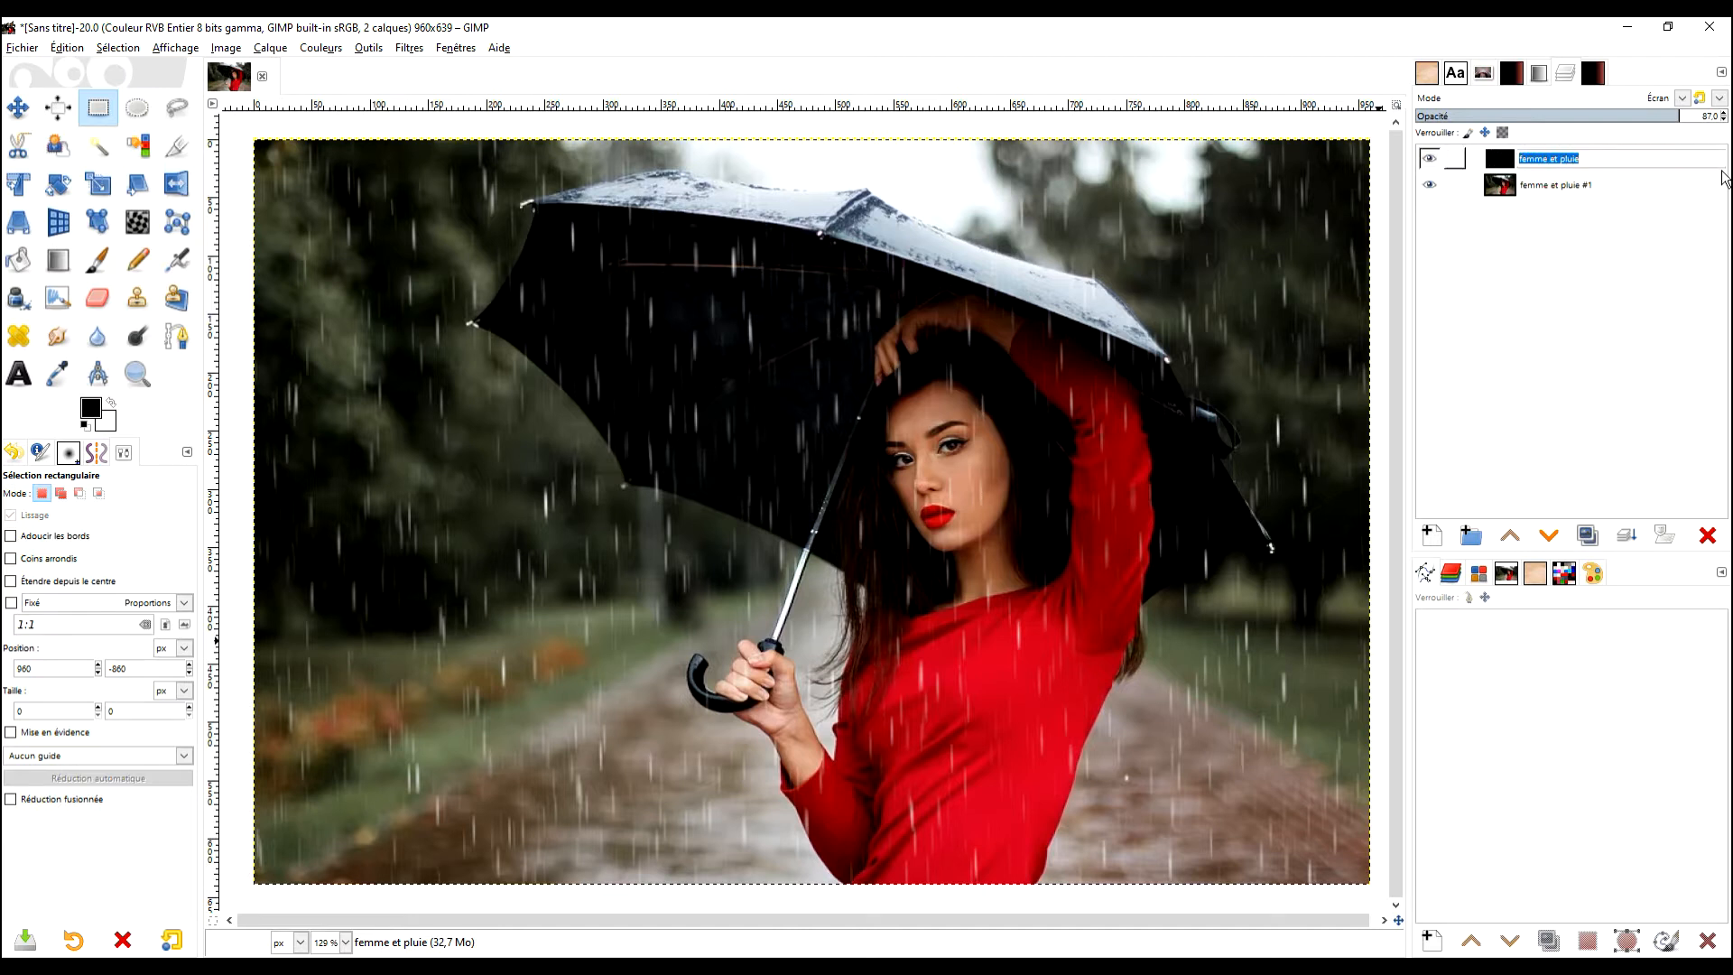
text(ra)
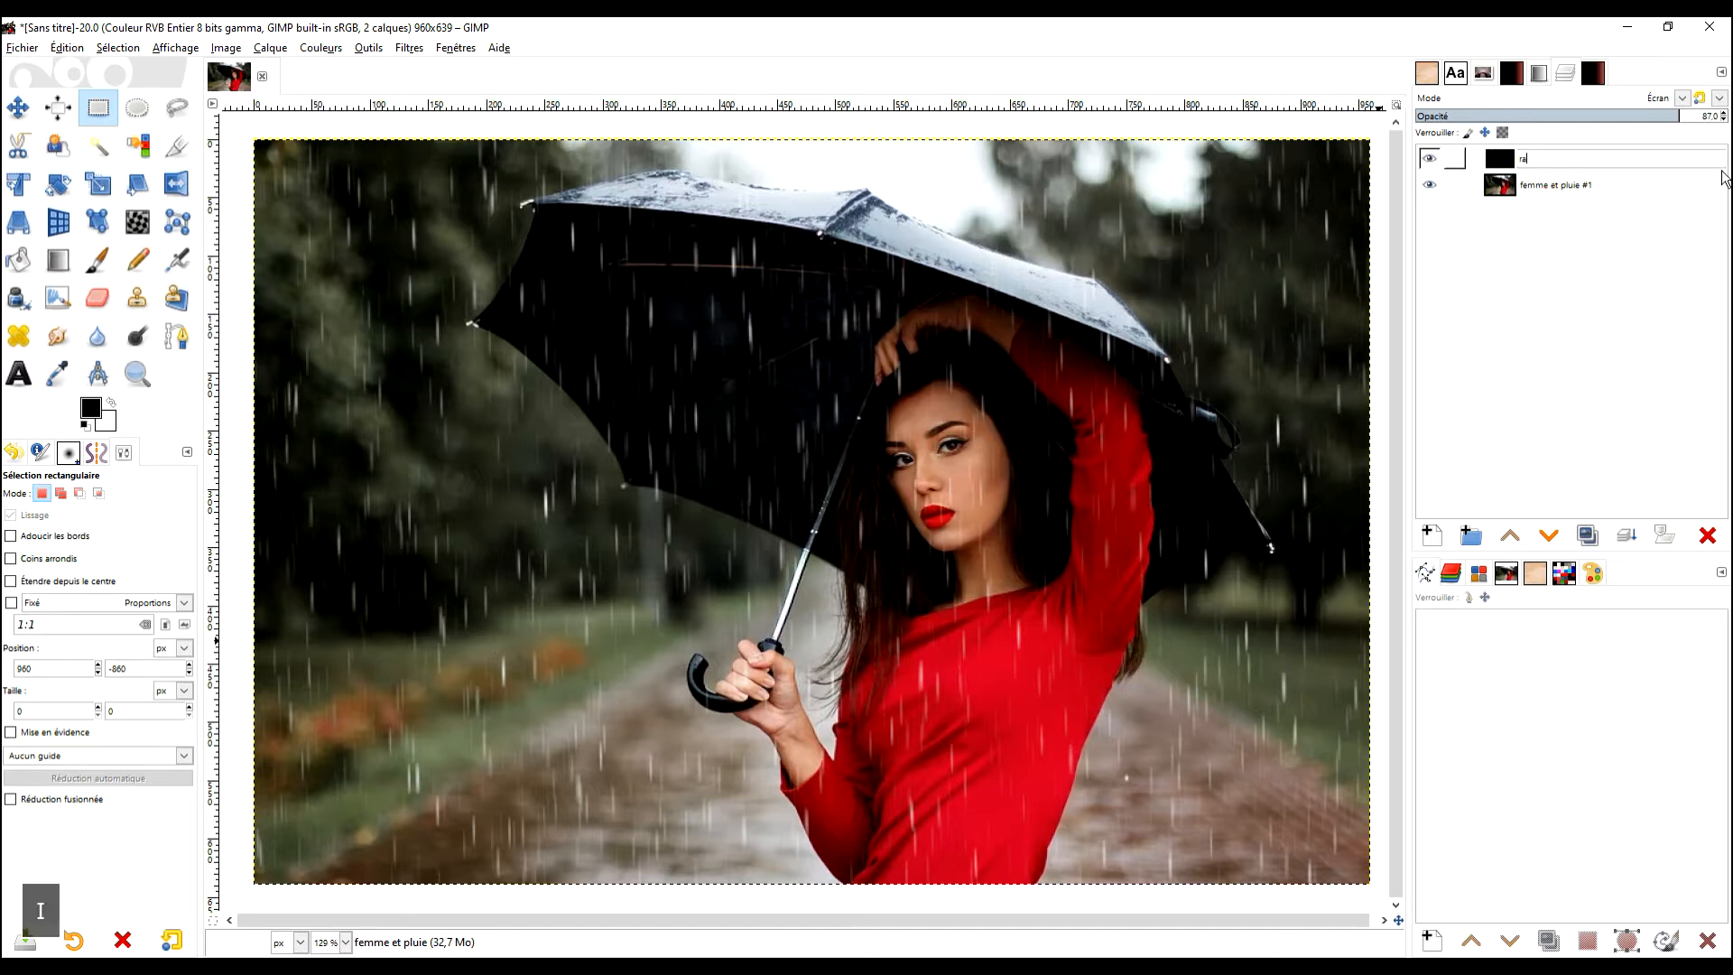
text(in #1)
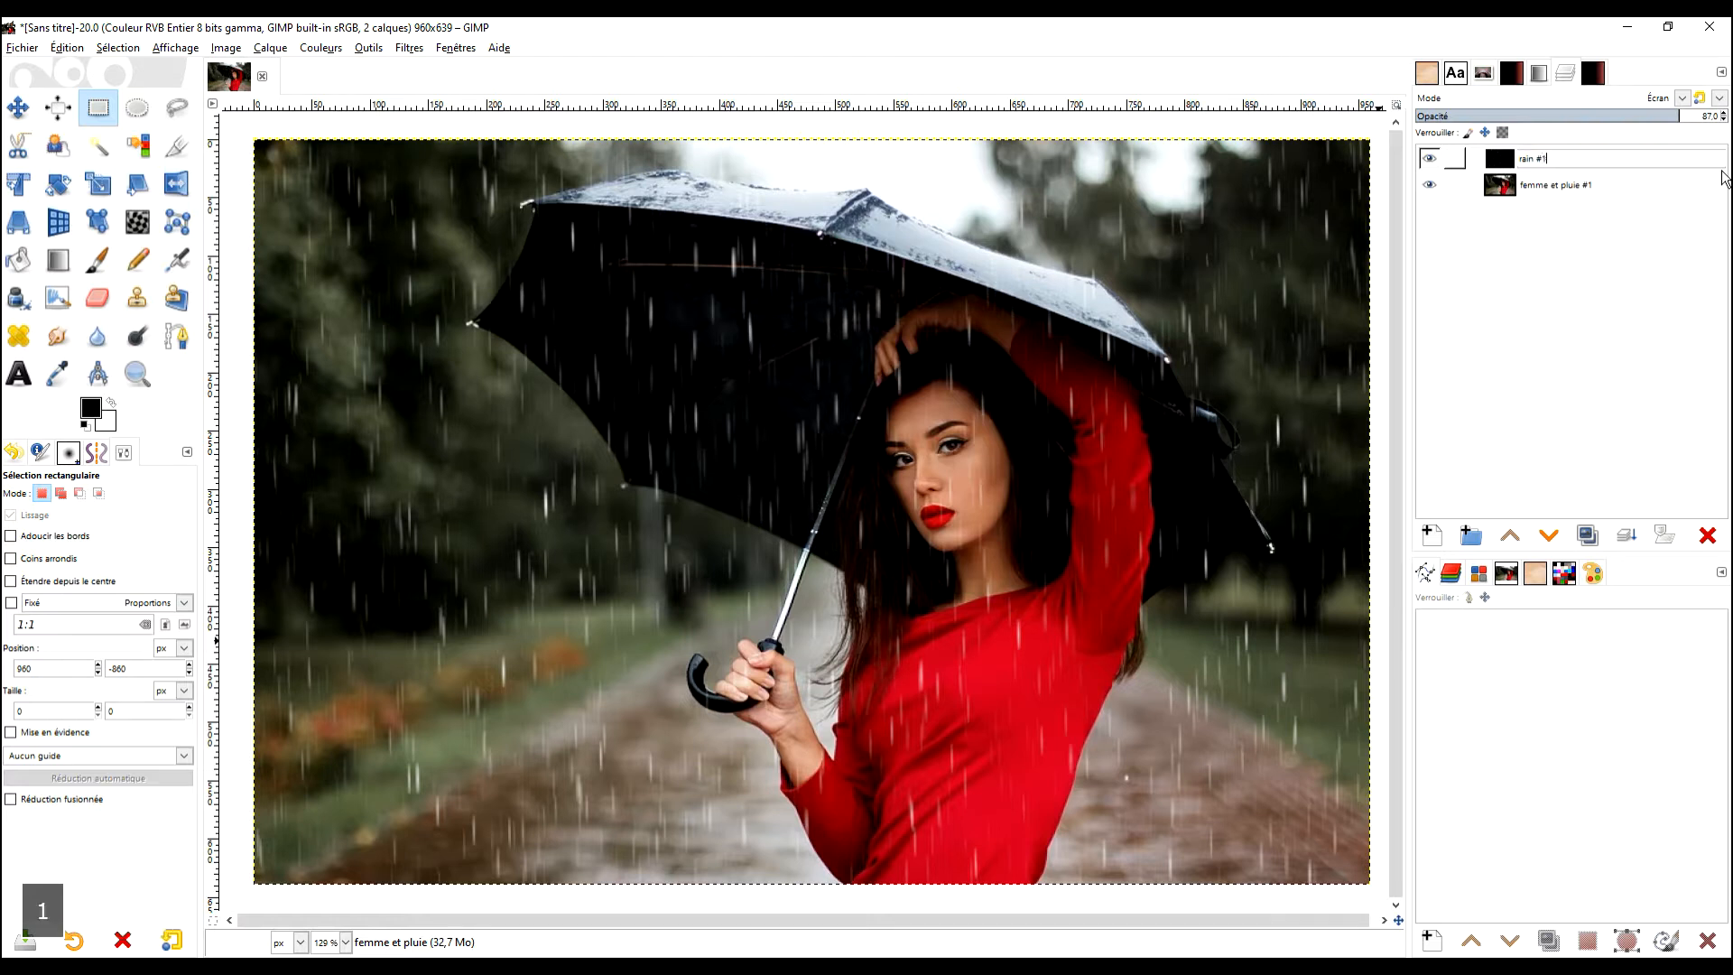
key(Return)
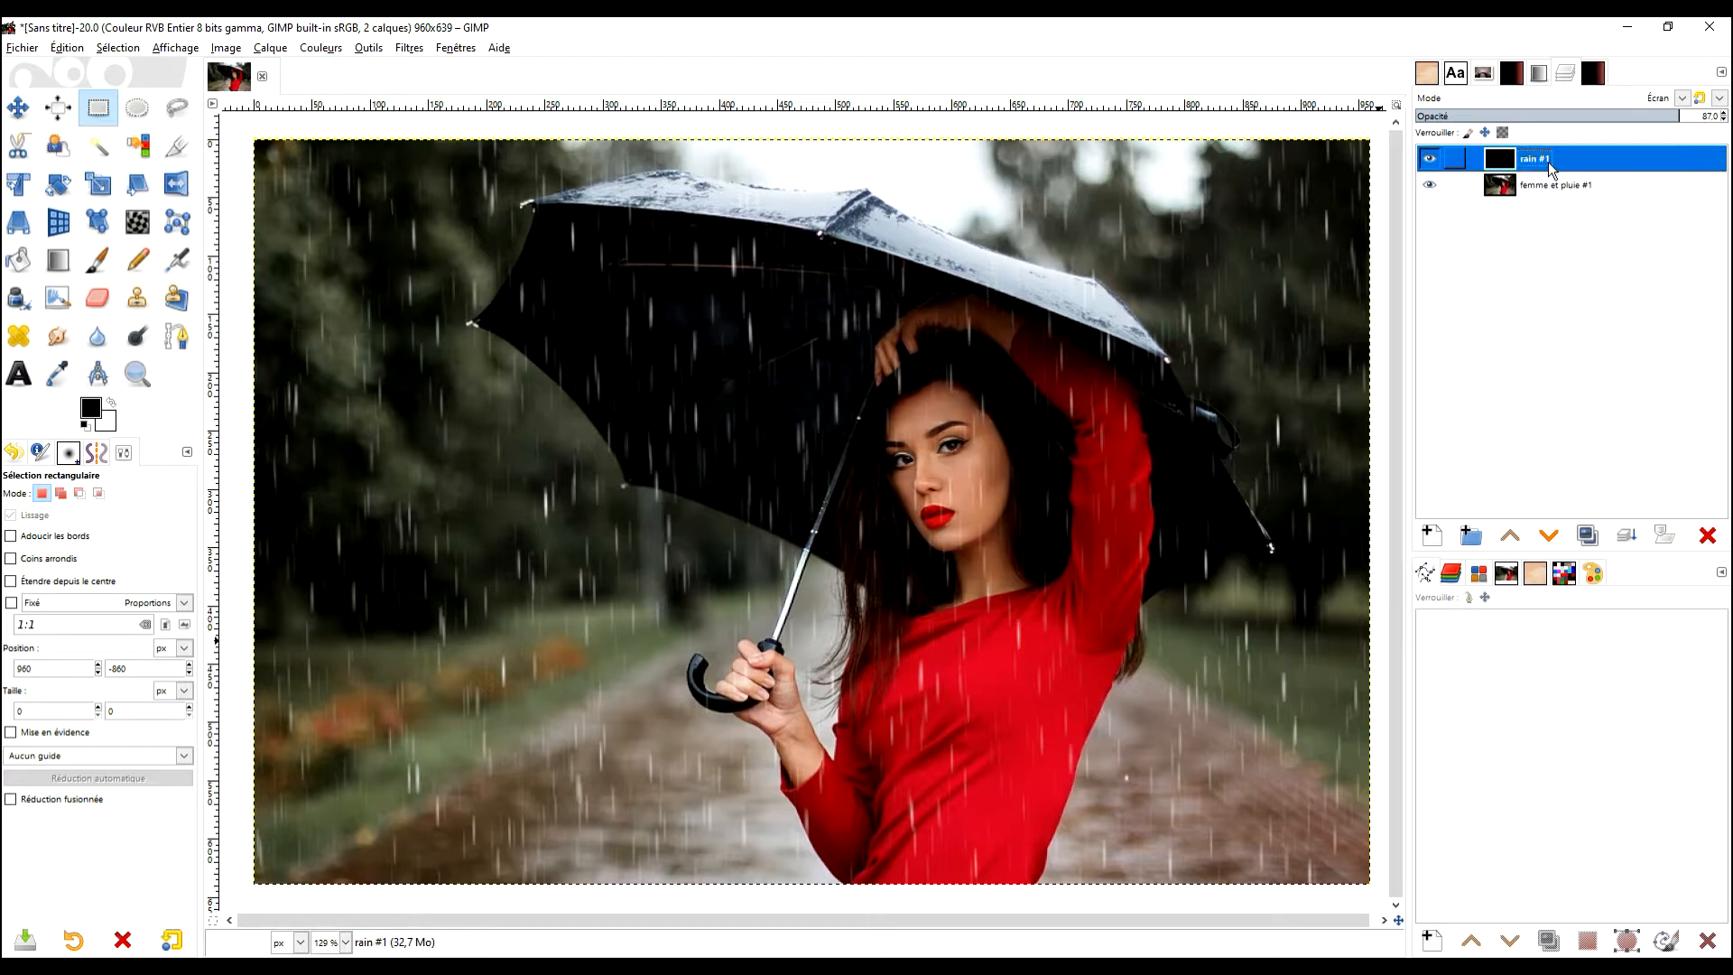
Apply the G'MIC-Qt Faded Mirror filter to the rain #1 layer, found by searching for "faded", using the Y-Axis
scroll(1267, 419, down, 2)
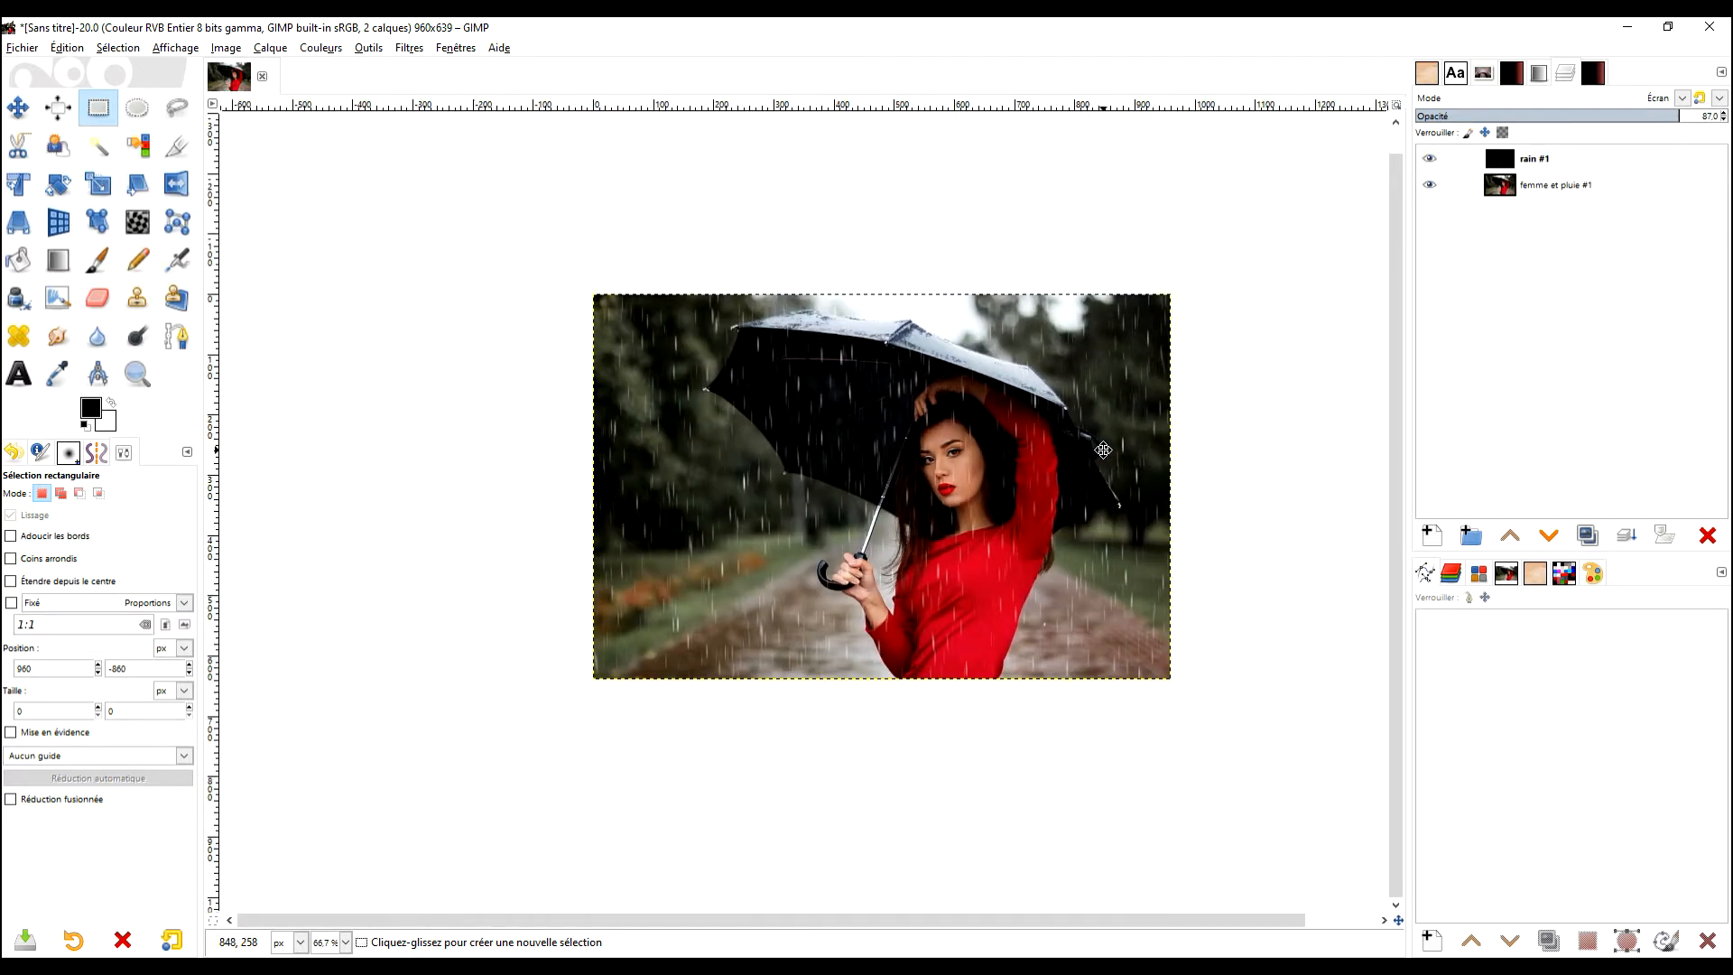
scroll(819, 403, up, 2)
scroll(819, 403, down, 1)
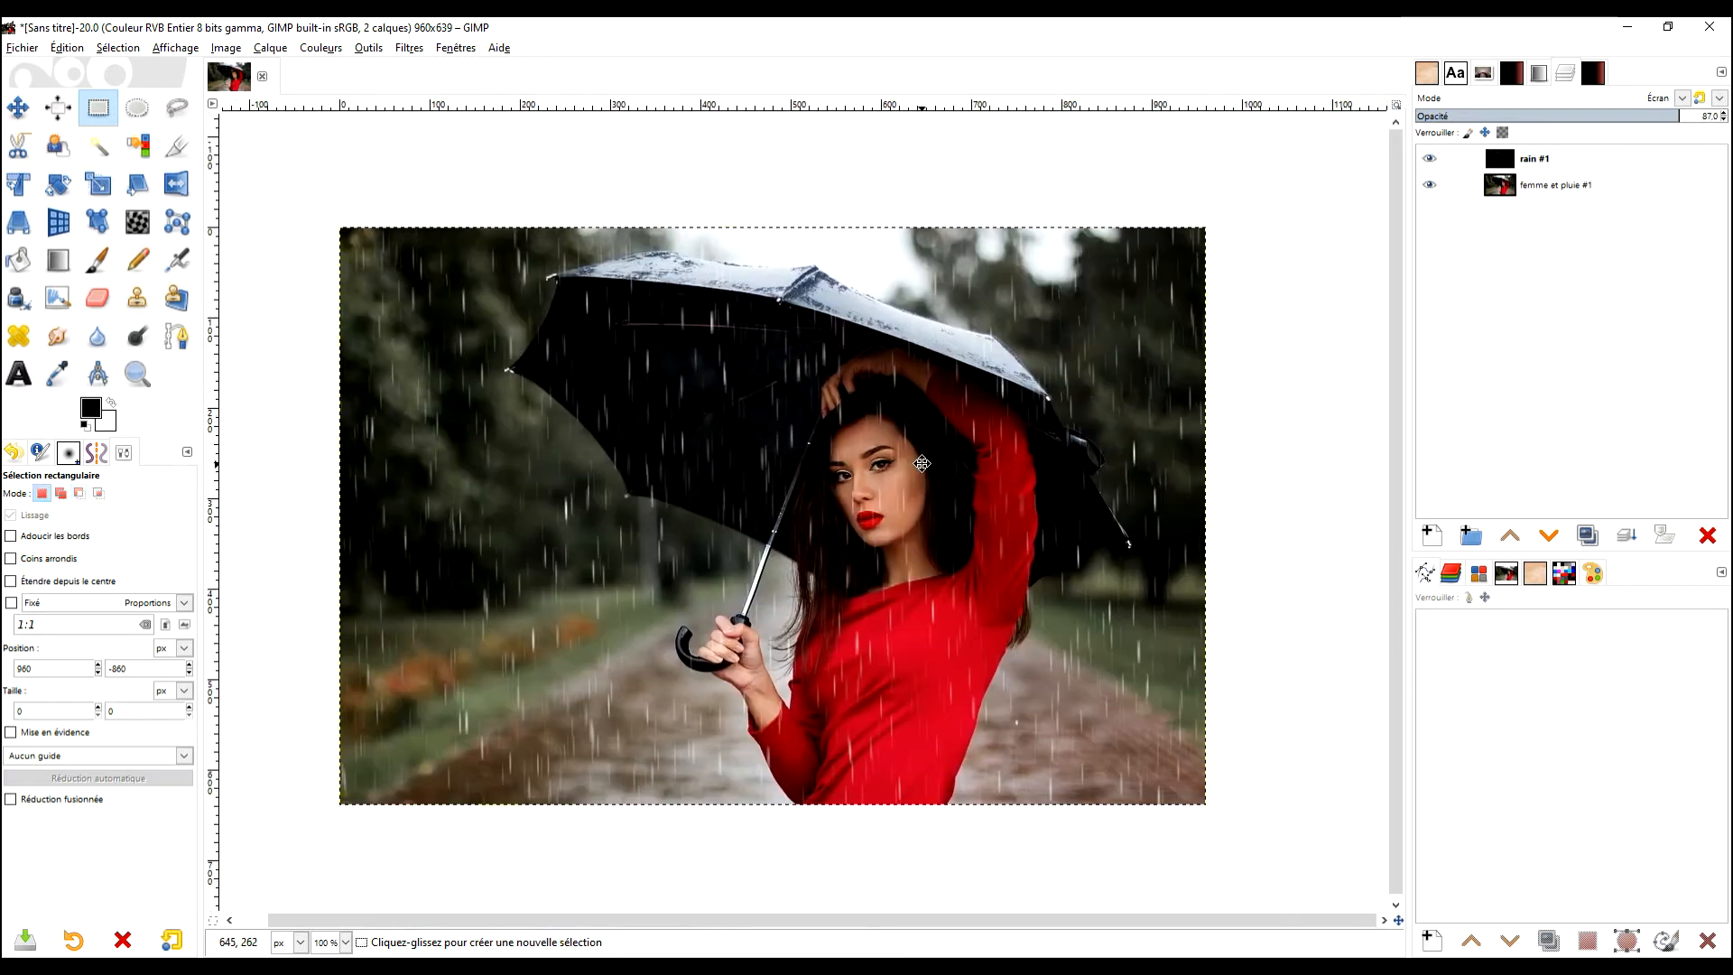
click(411, 50)
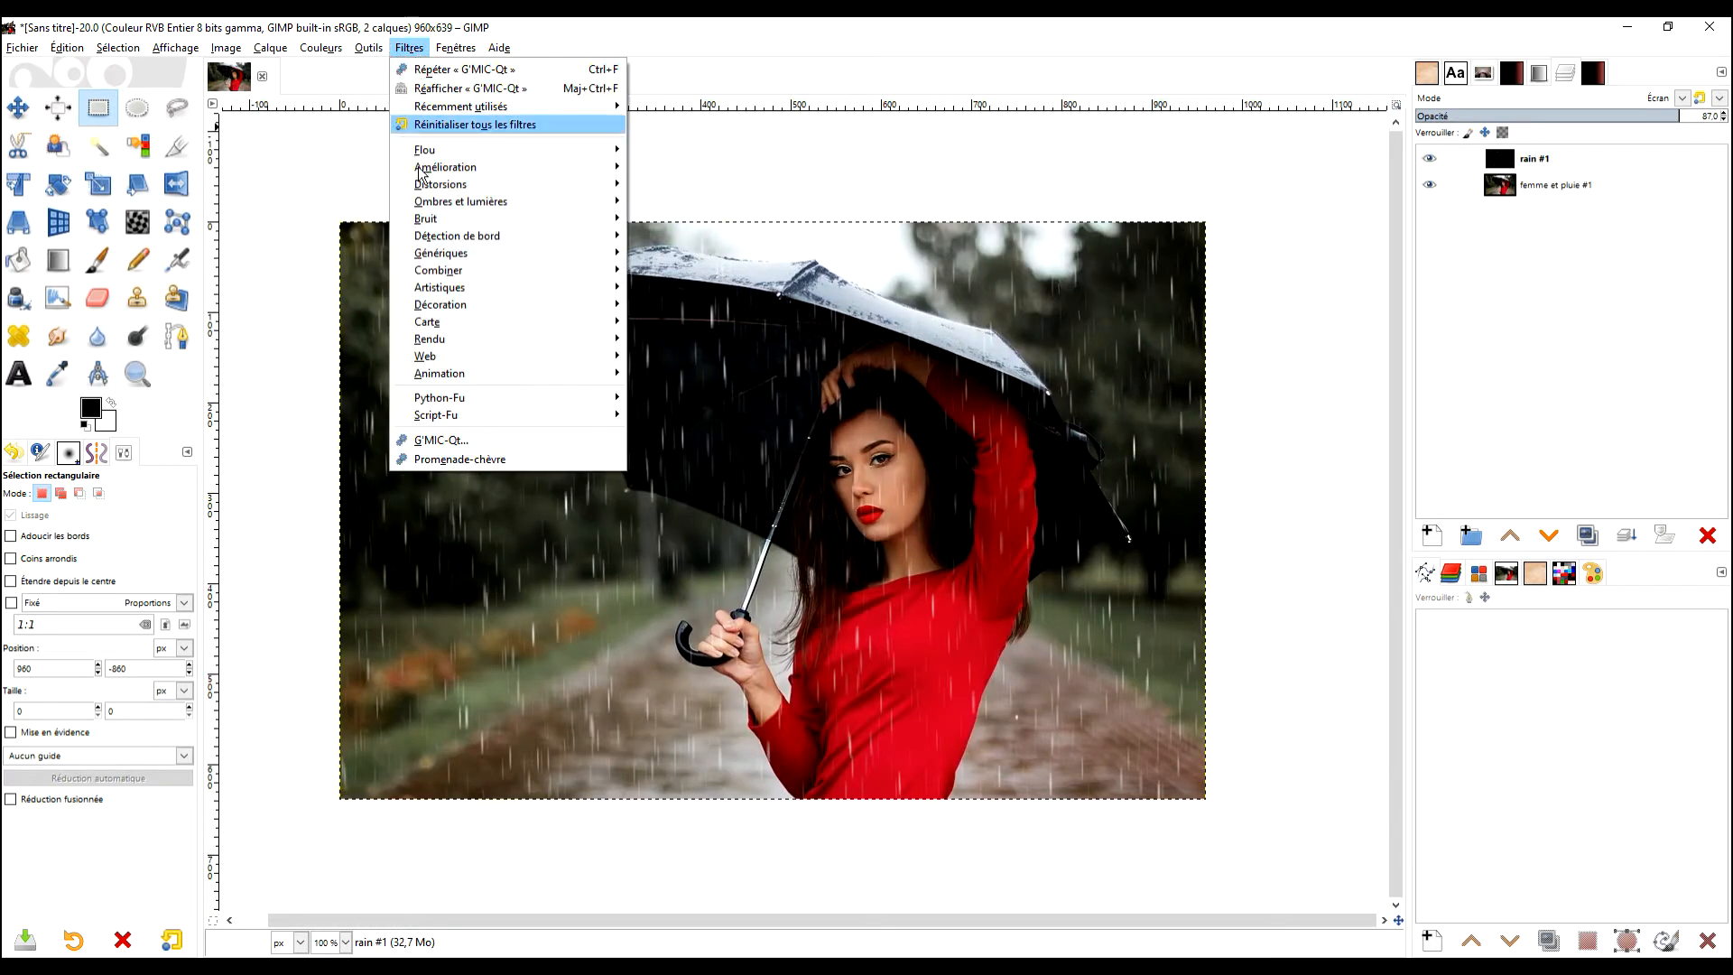
click(459, 441)
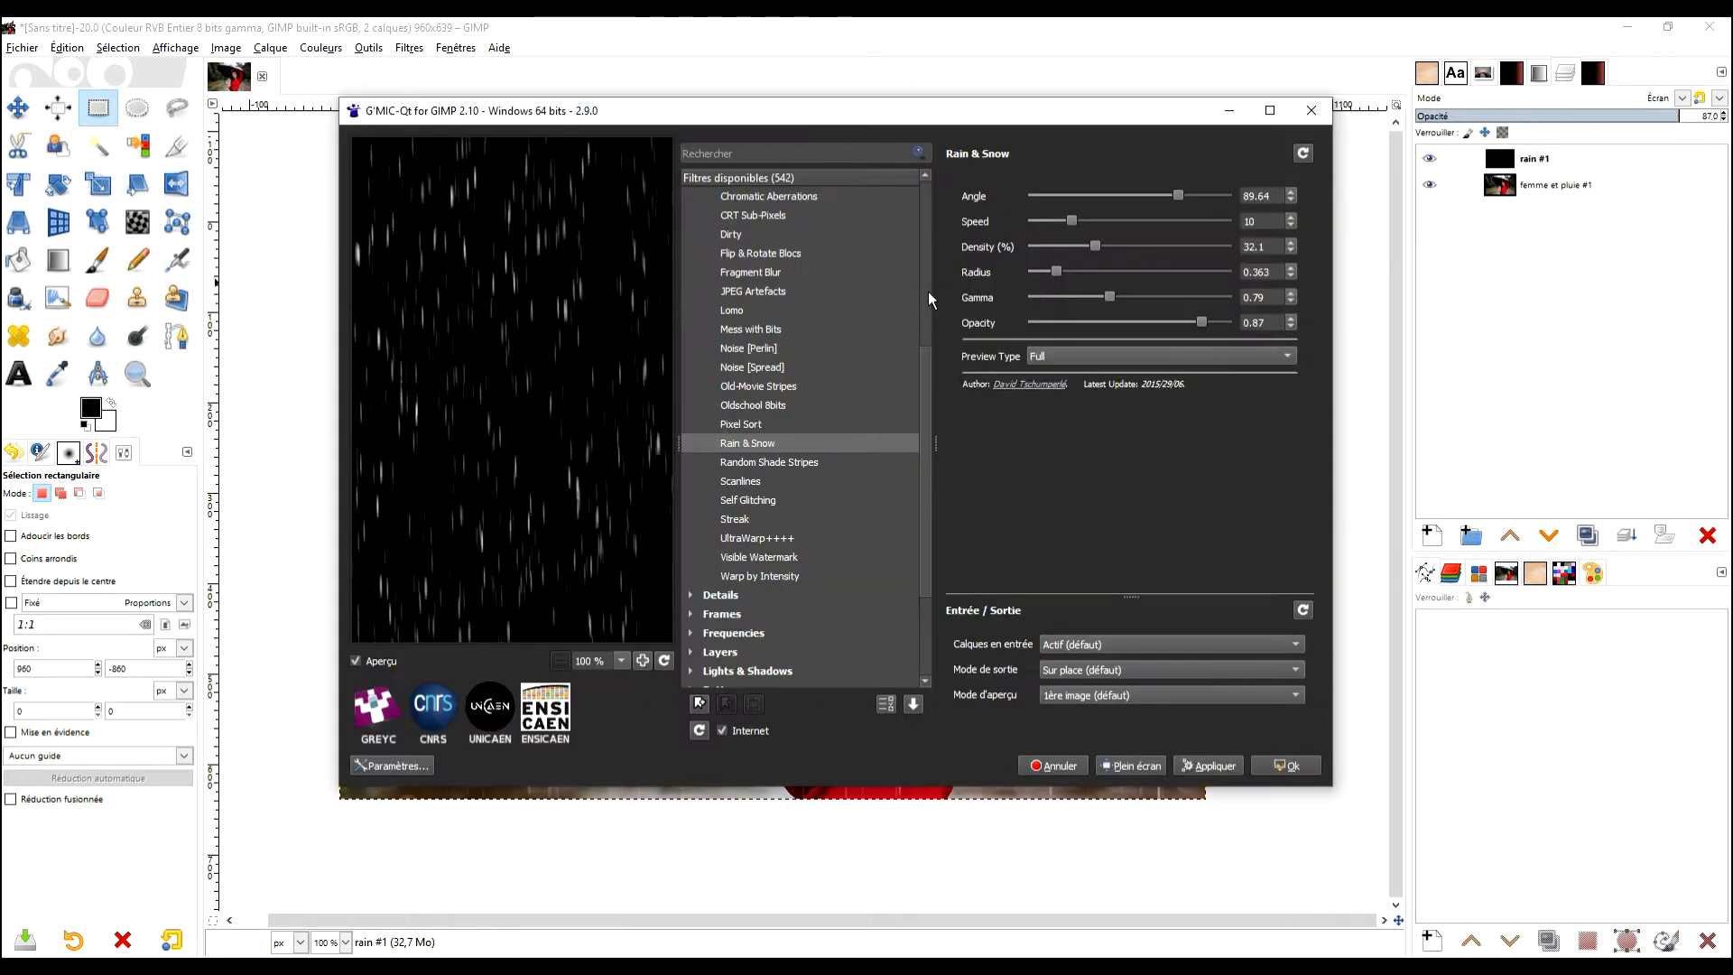
click(743, 151)
text(faded)
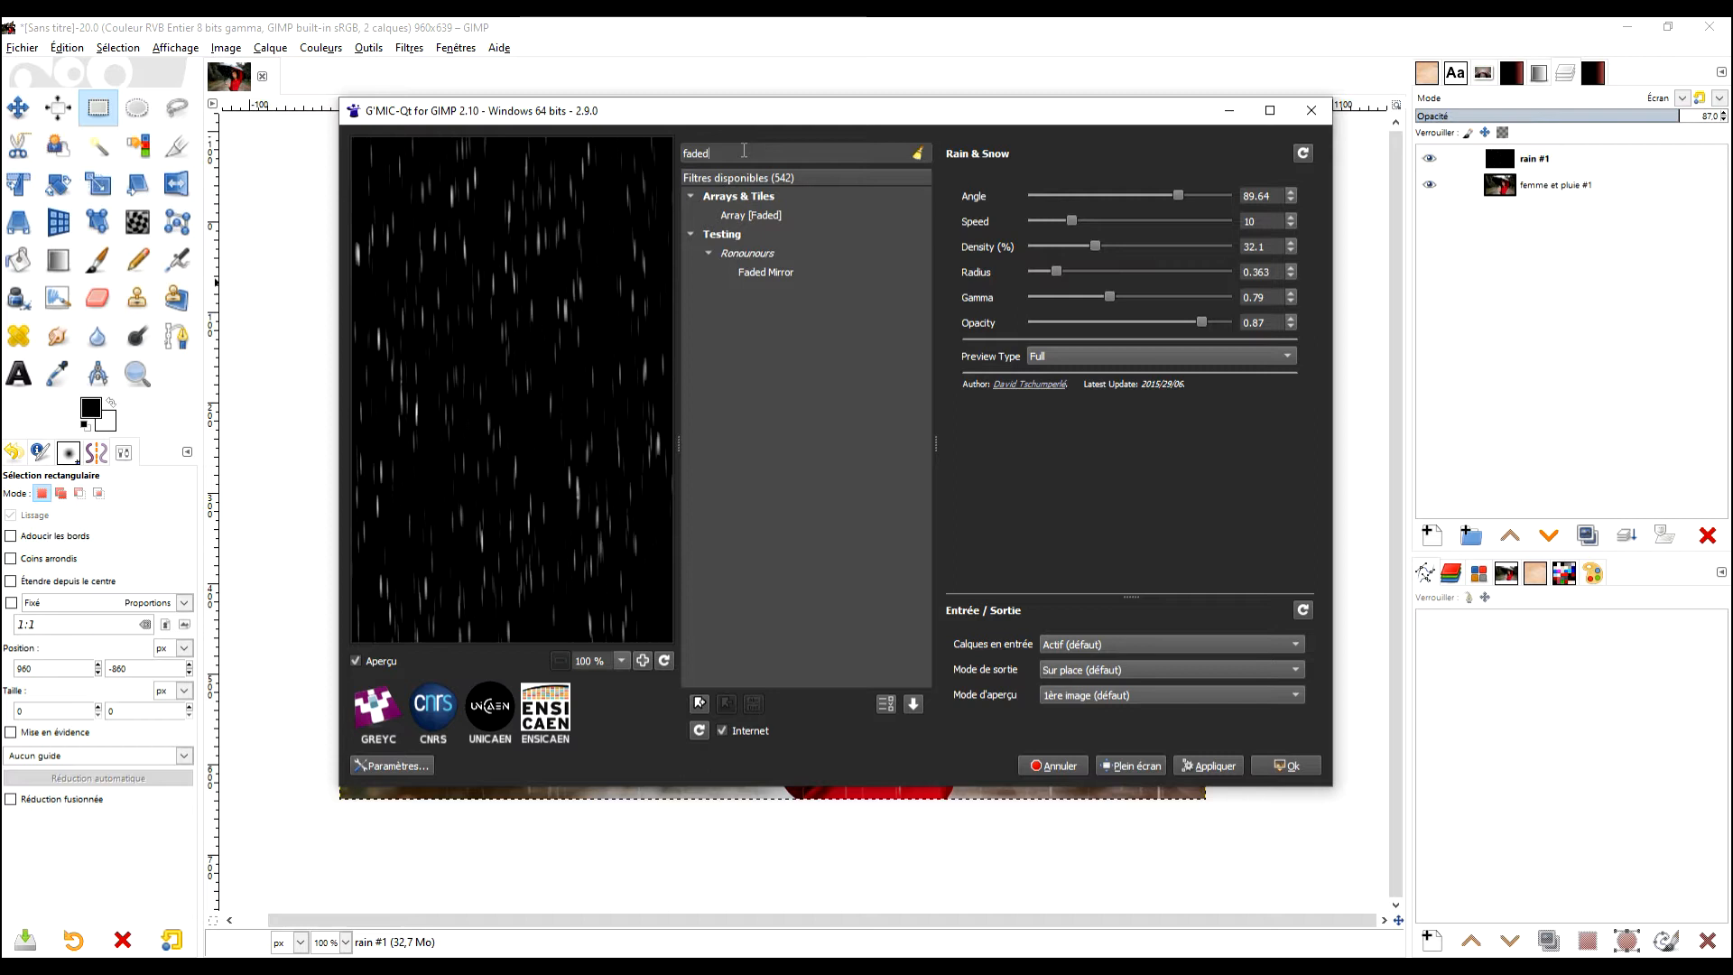
click(755, 275)
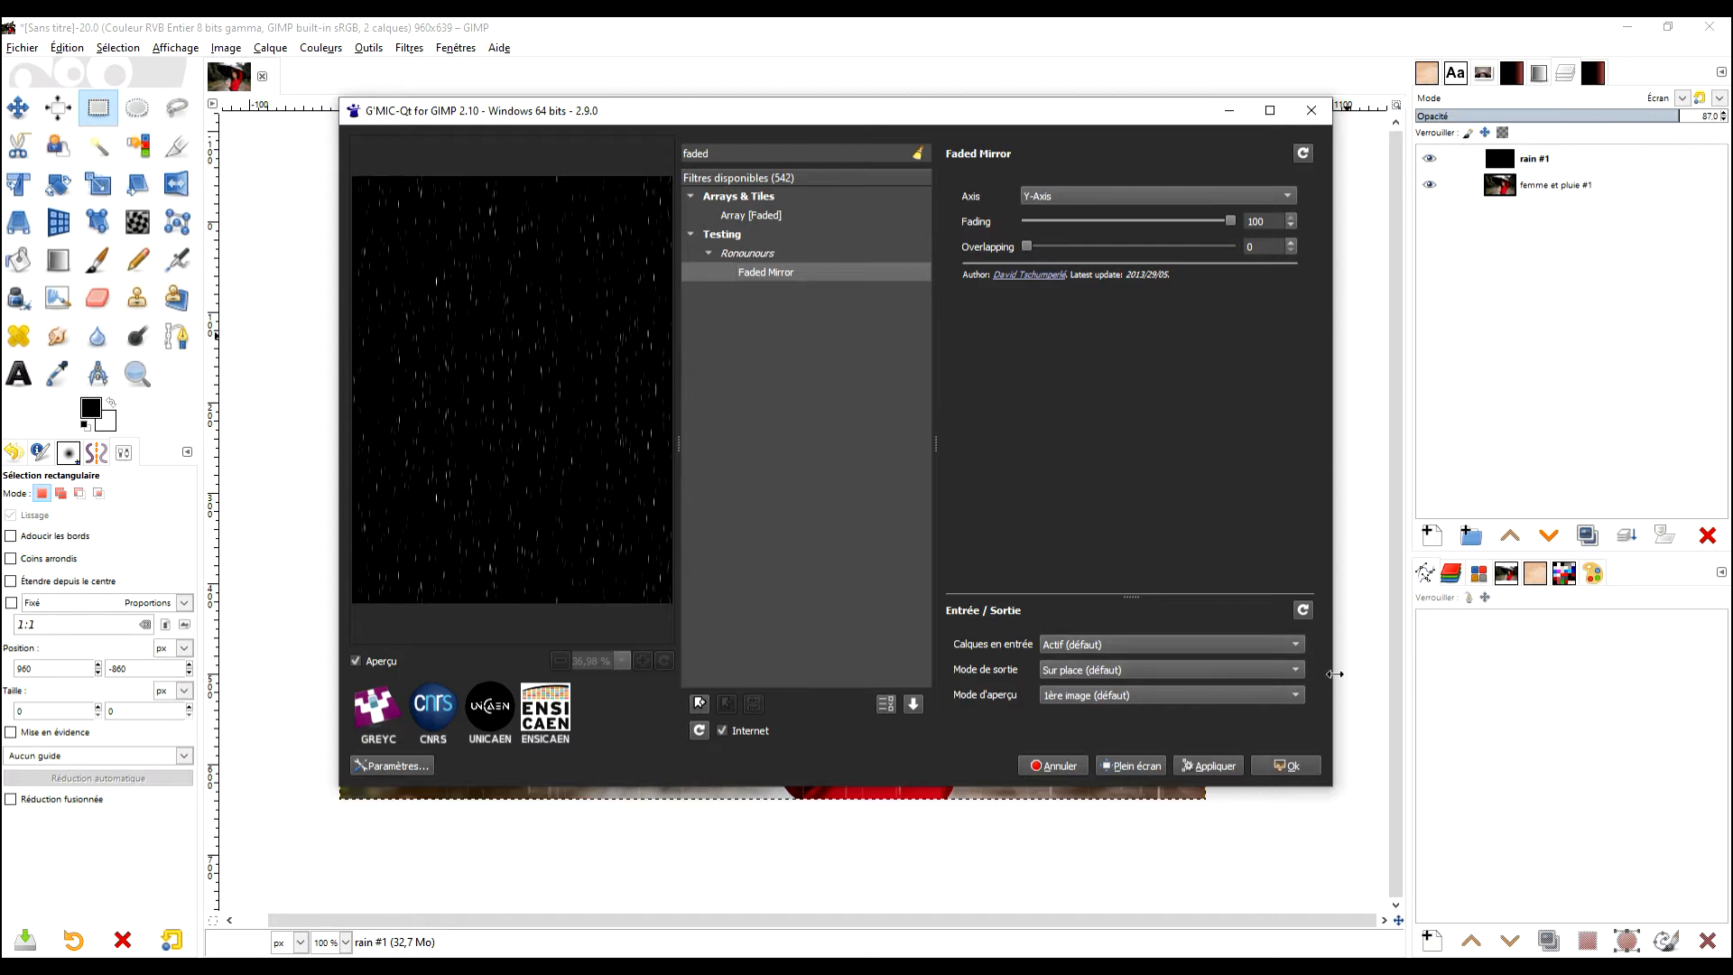
click(1289, 767)
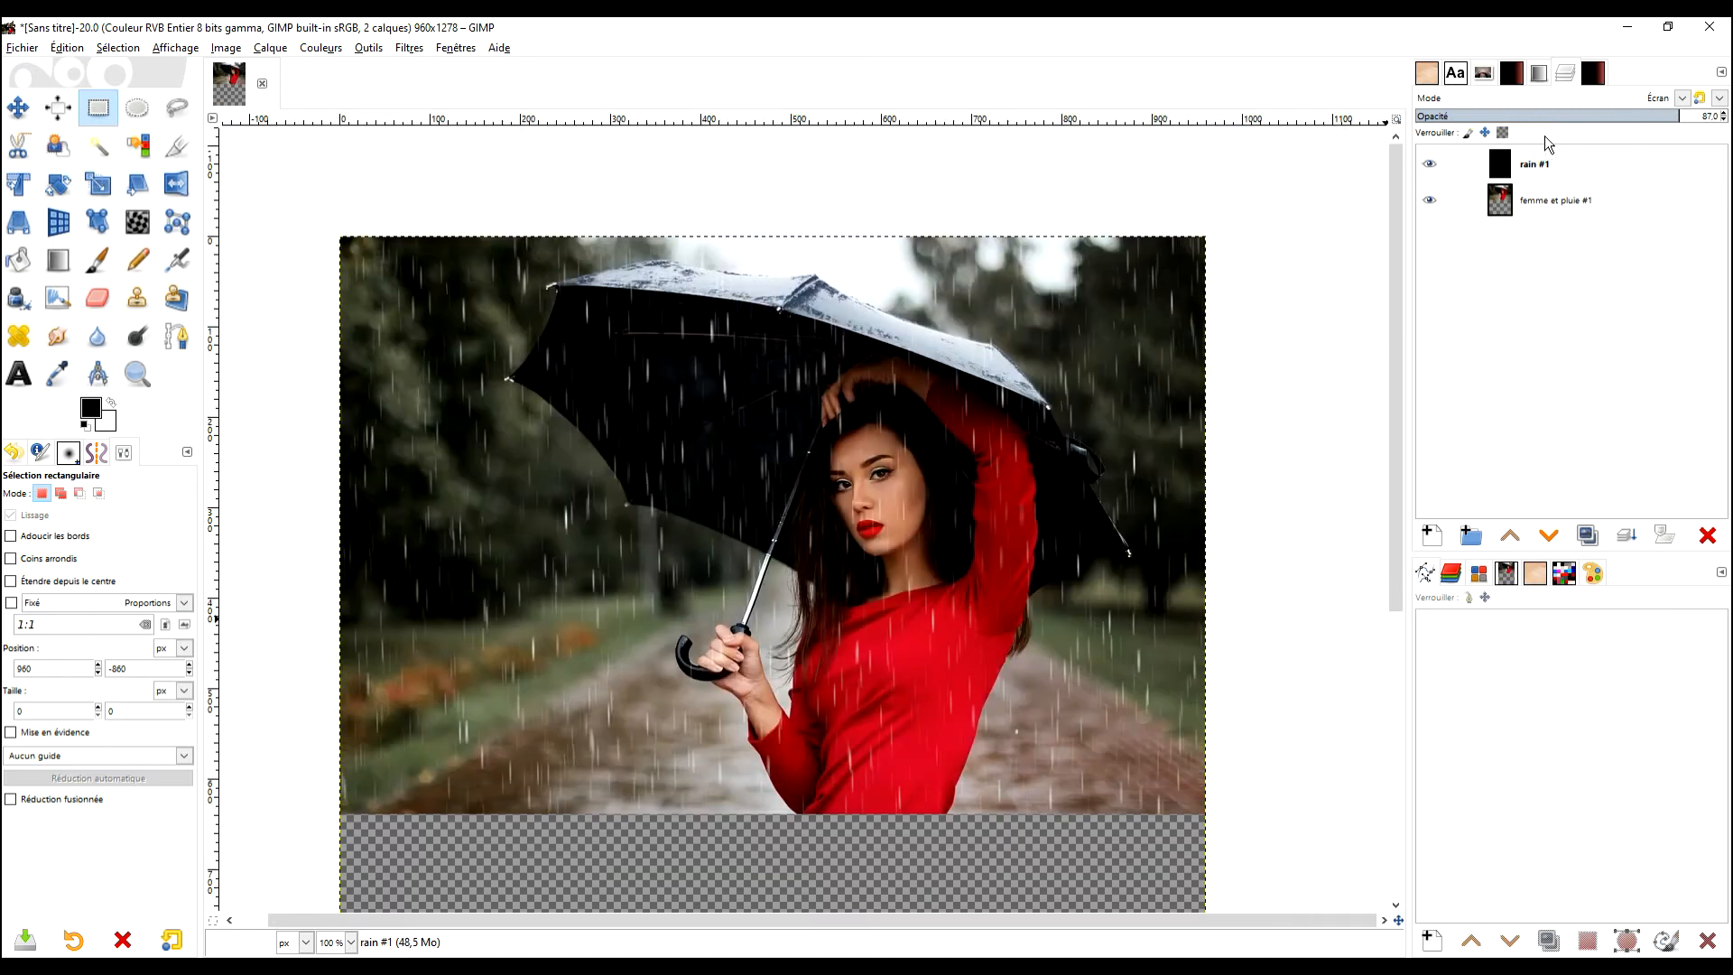
Set the Move tool to move the active layer and shift rain #1 upward until its lower edge nears the photo's lower edge
scroll(1094, 430, down, 2)
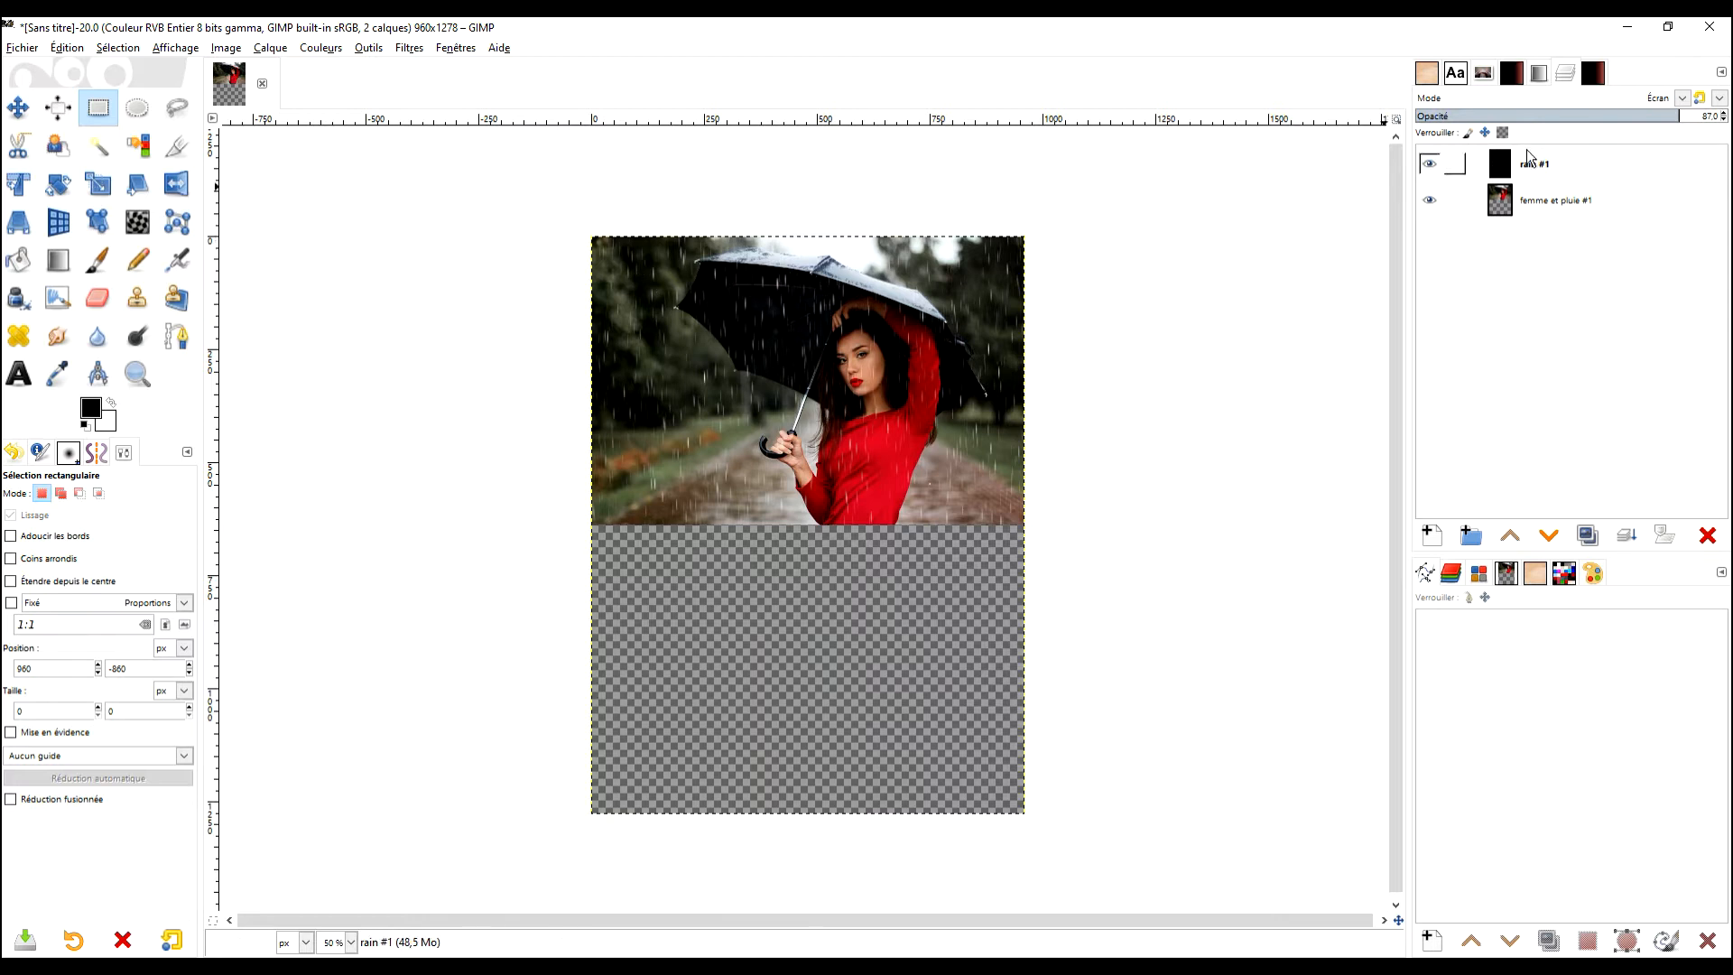
click(27, 109)
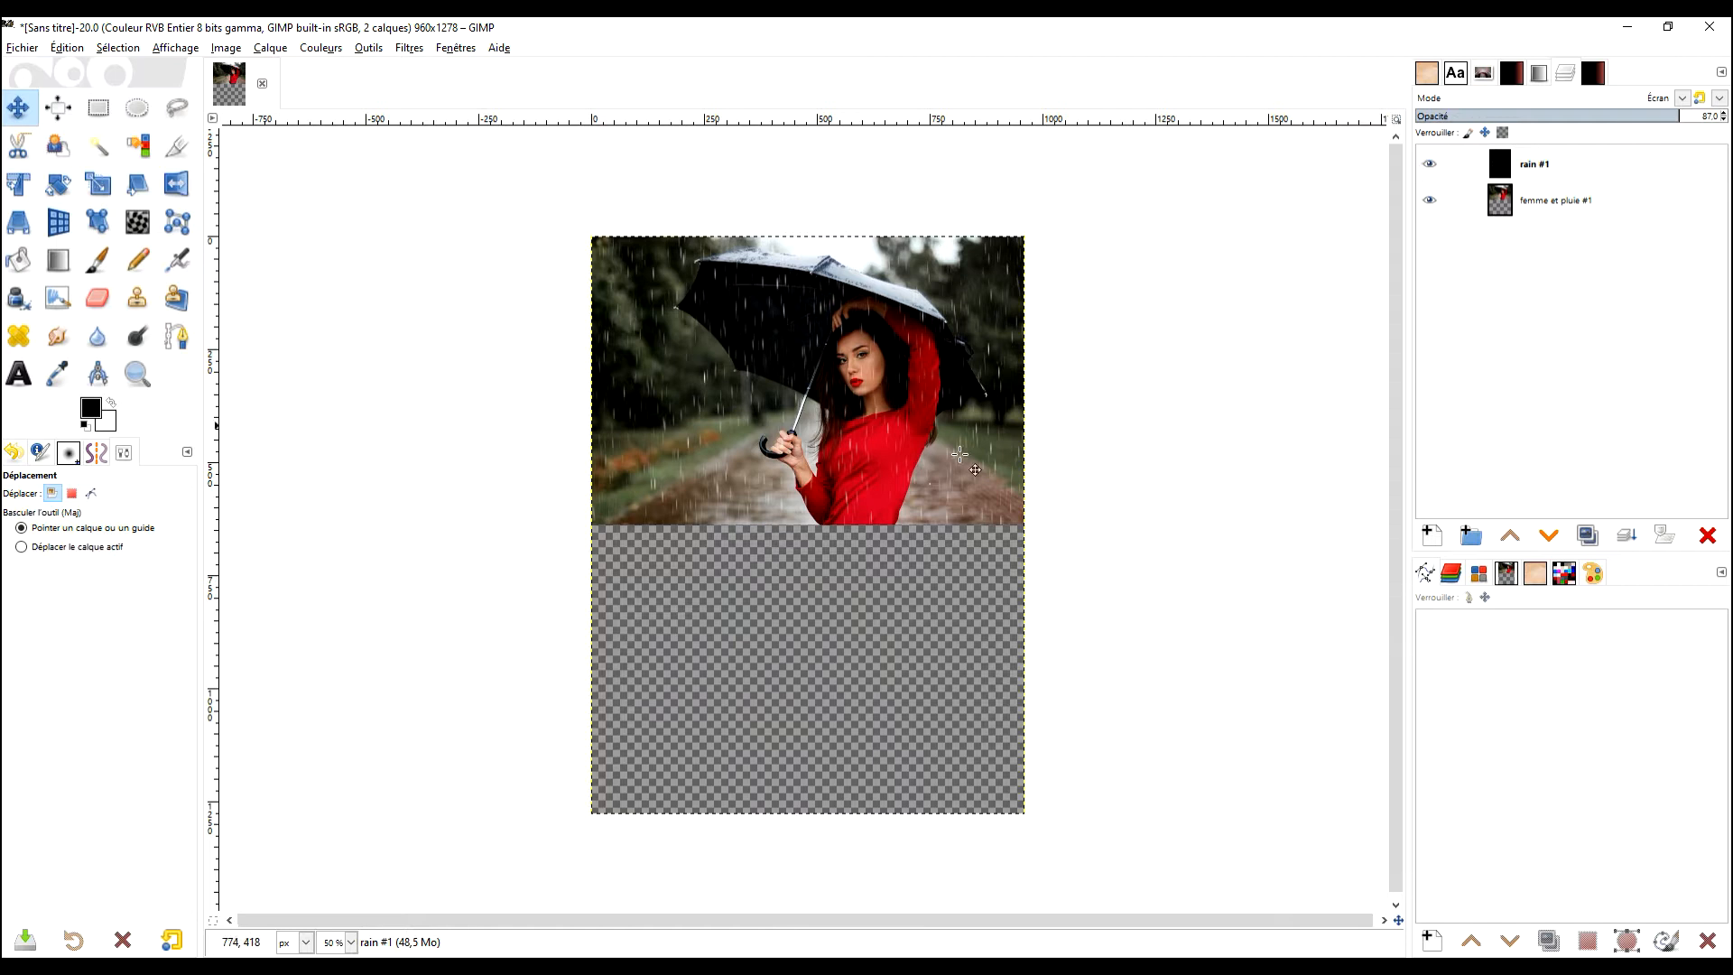
click(1455, 164)
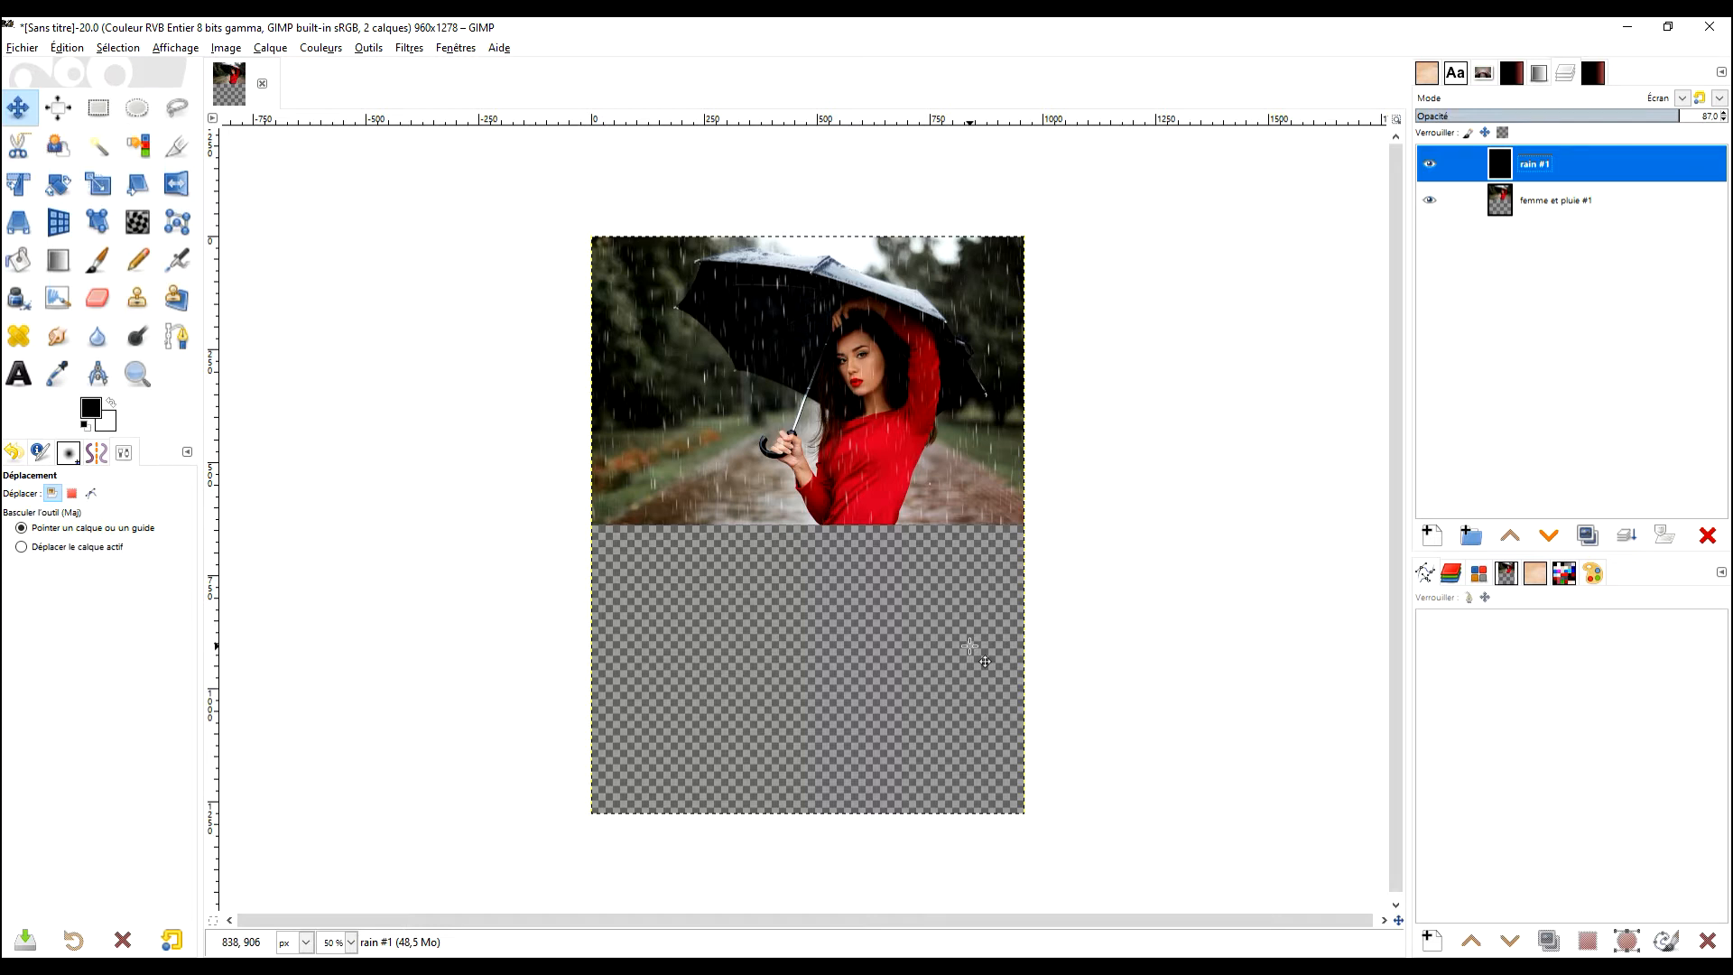
click(837, 445)
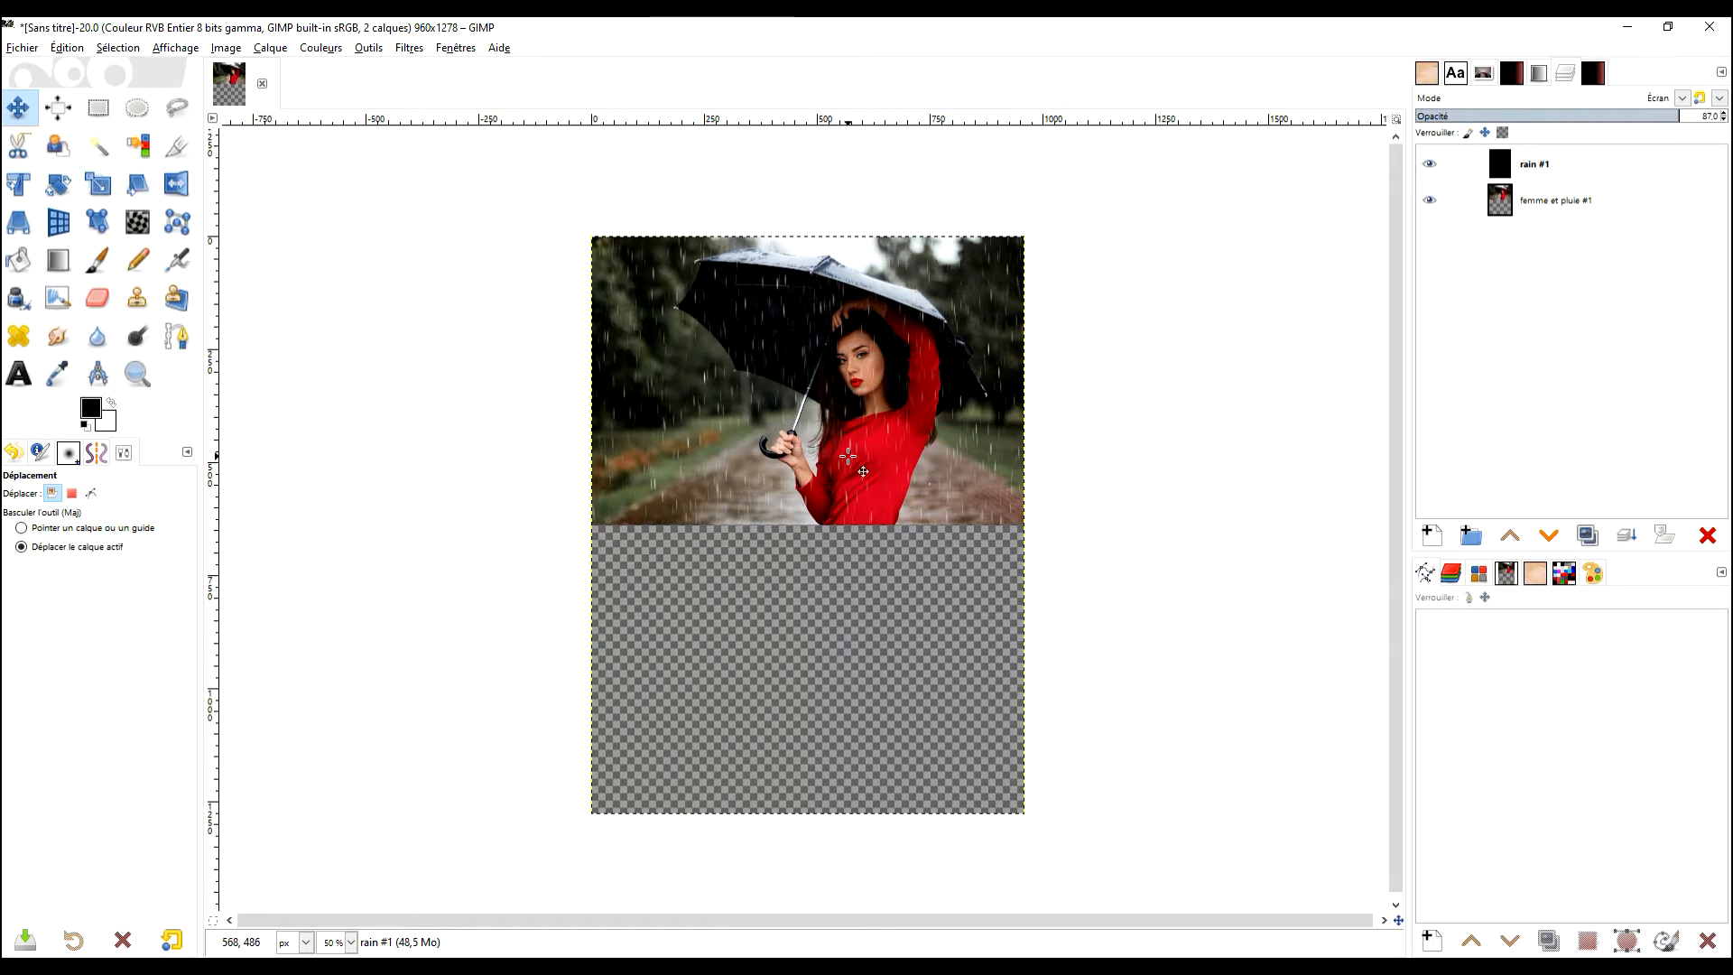
key(shift+Up)
key(shift+Up)
key(shift+Up)
key(shift+Up)
key(shift+Up)
key(shift+Up)
key(shift+Up)
key(shift+Up)
key(shift+Up)
key(shift+Up)
key(shift+Up)
key(shift+Up)
key(shift+Up)
key(shift+Up)
key(shift+Up)
key(shift+Up)
key(shift+Up)
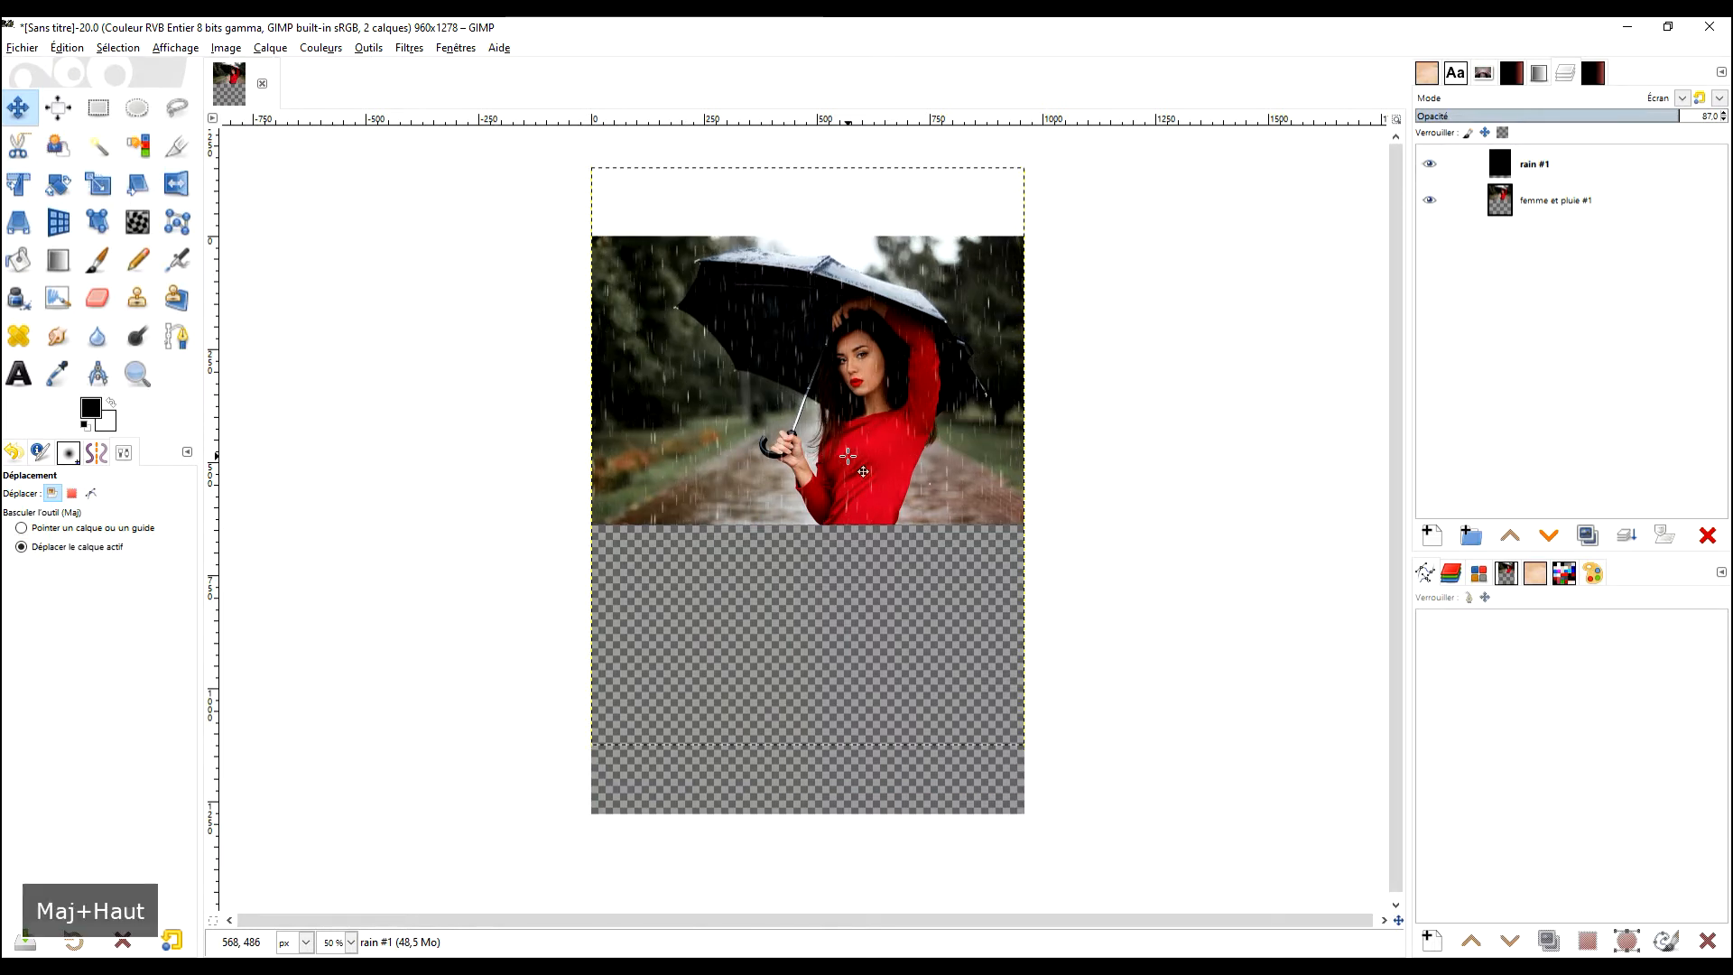
key(shift+Up)
key(shift+Up)
key(shift+Up)
key(shift+Up)
key(shift+Up)
key(shift+Up)
key(shift+Up)
key(shift+Up)
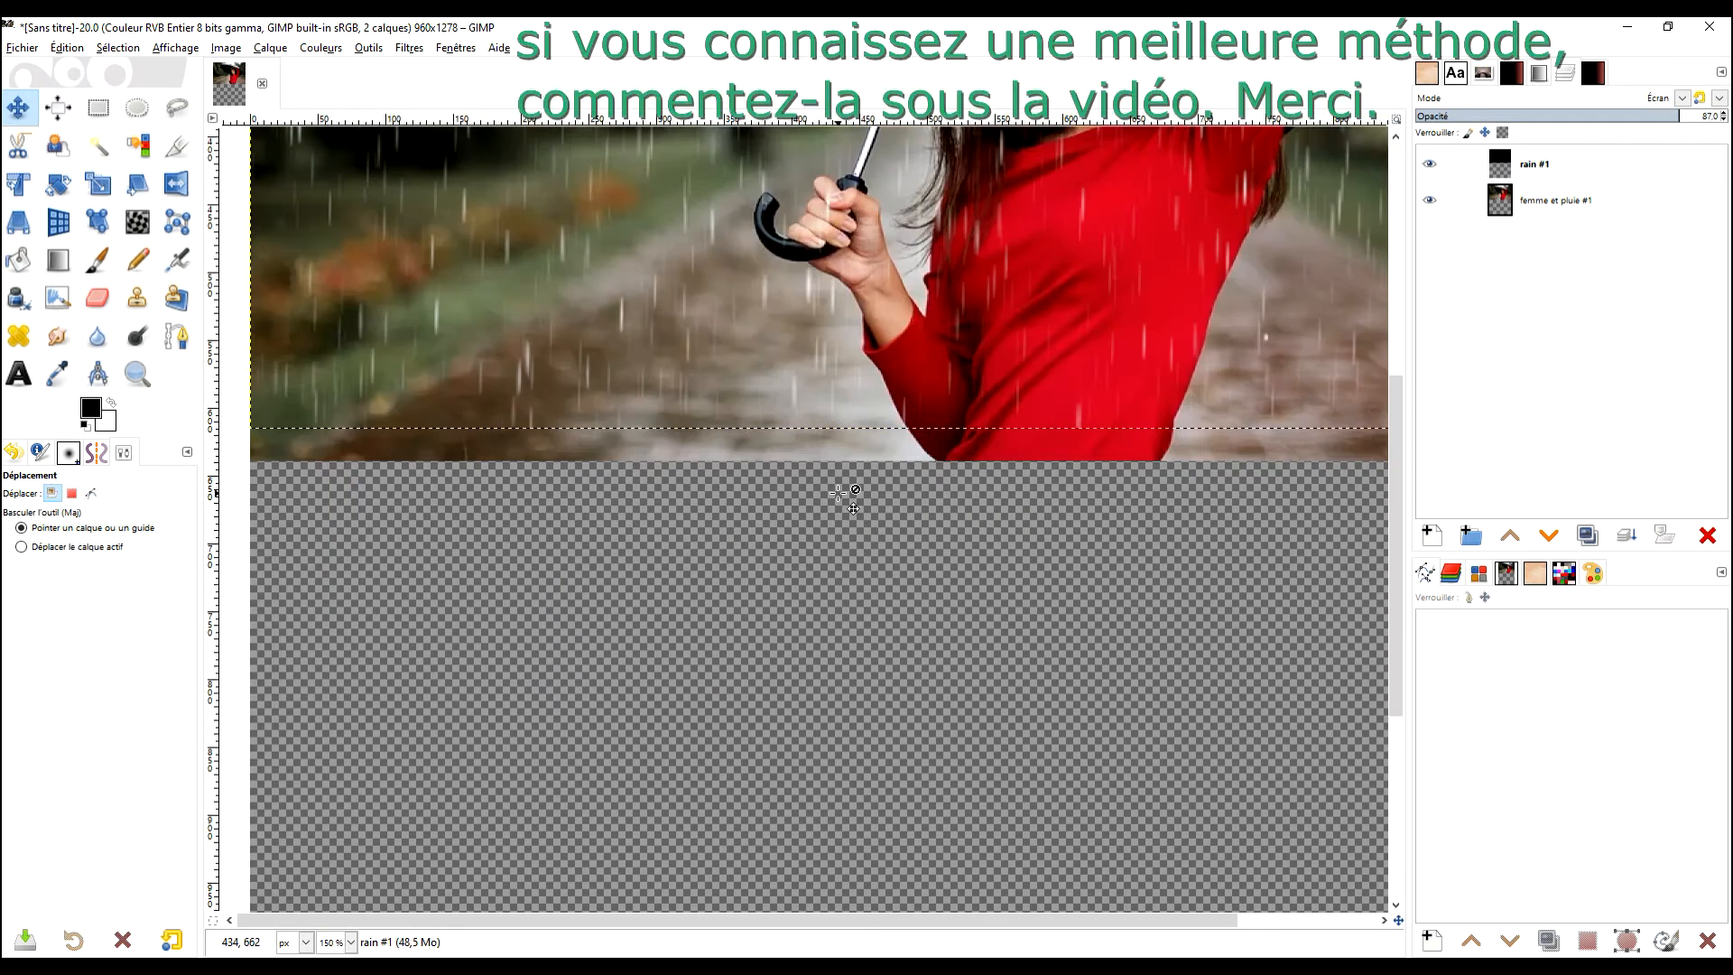
Nudge the rain #1 layer down until its lower edge lines up exactly with the photo's lower edge
key(shift+Down)
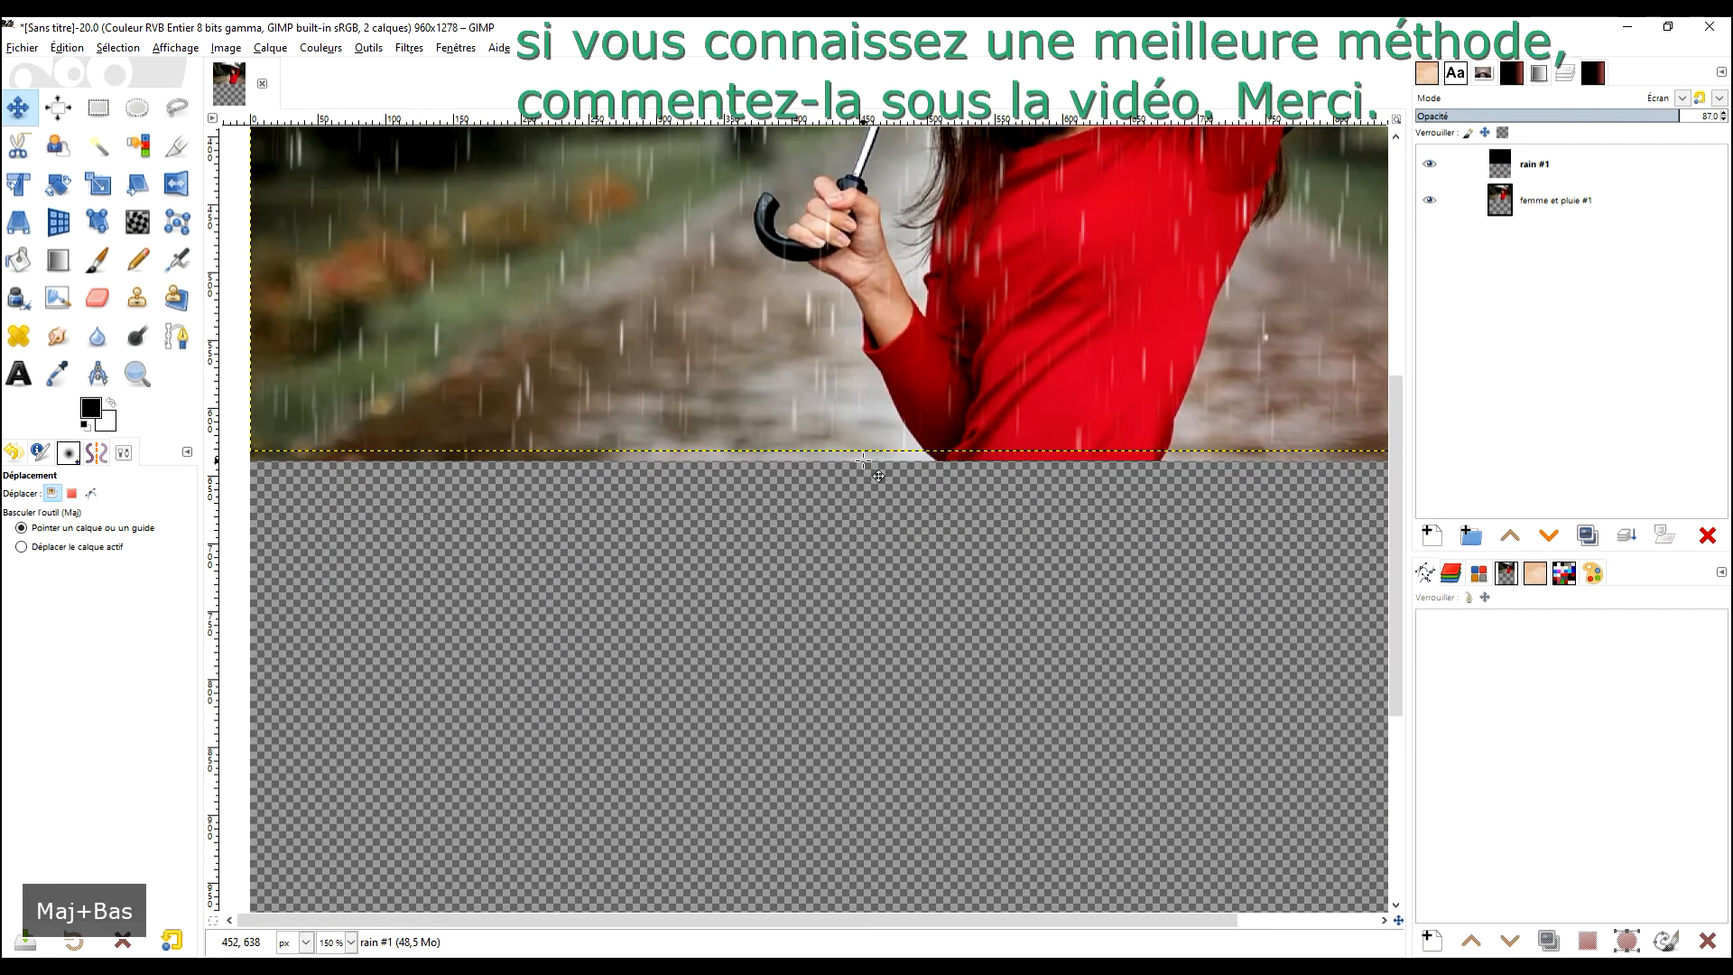
key(Down)
key(Down)
key(Down)
key(Down)
key(Down)
key(Down)
key(Down)
key(Down)
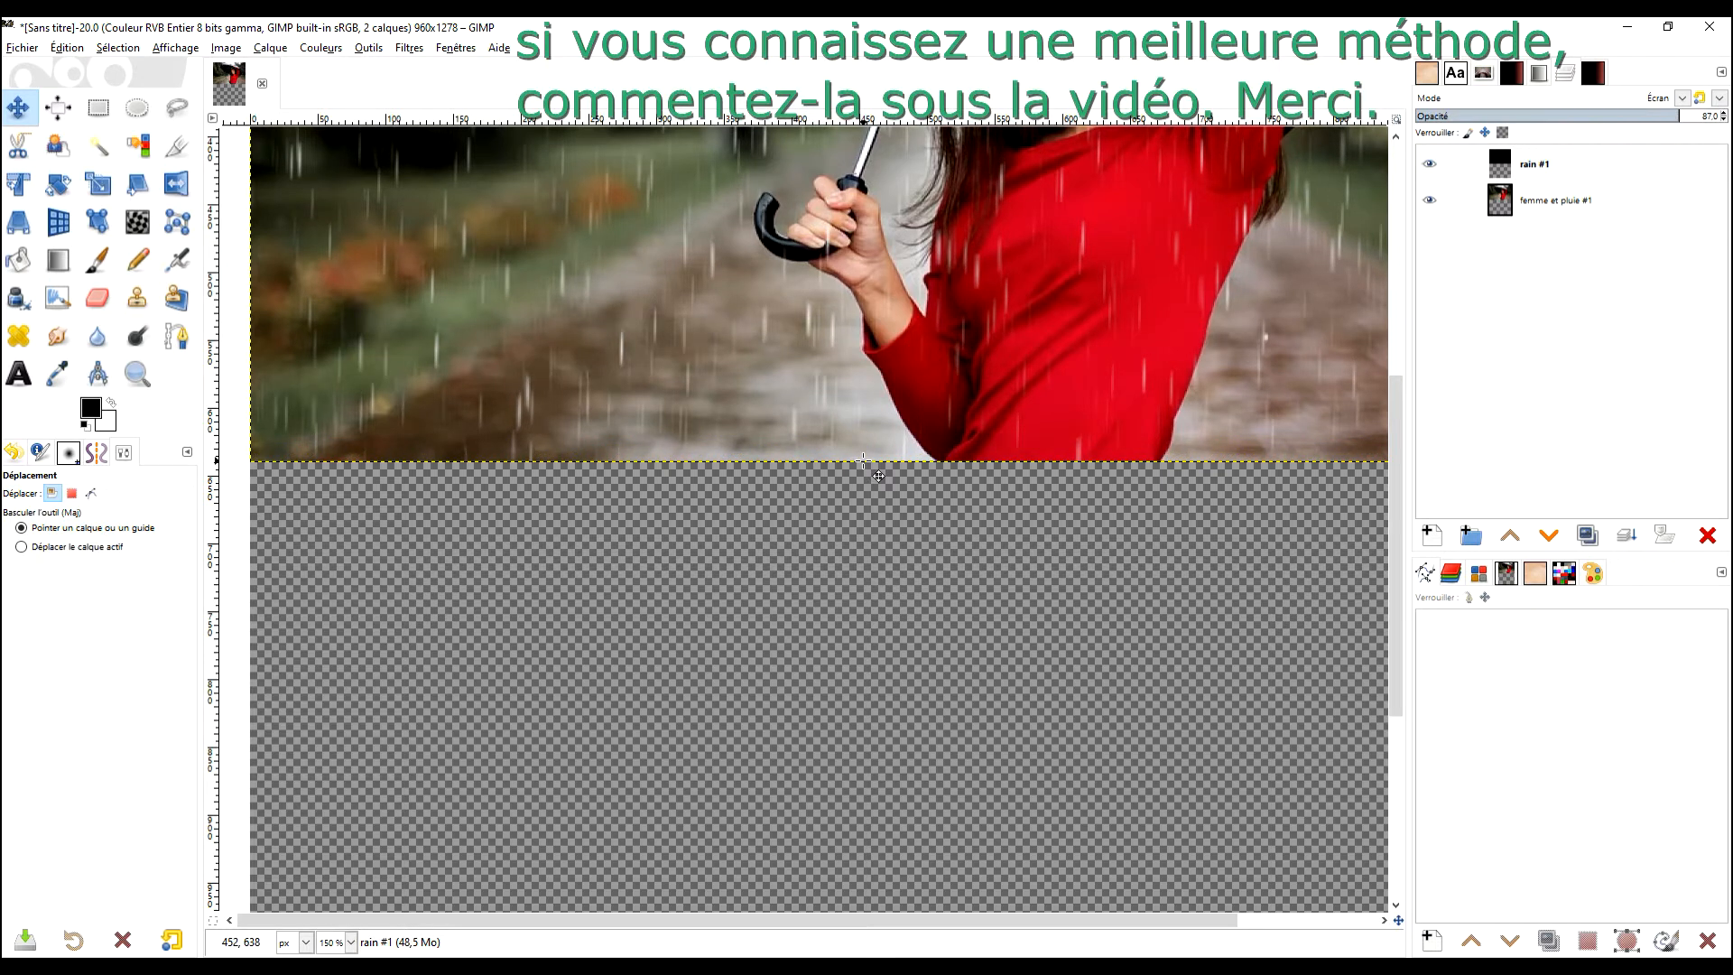
Duplicate the rain #1 layer ten times, producing layers rain #2 through rain #11
ctrl+scroll(879, 476, down, 1)
scroll(840, 542, up, 2)
ctrl+scroll(823, 564, down, 1)
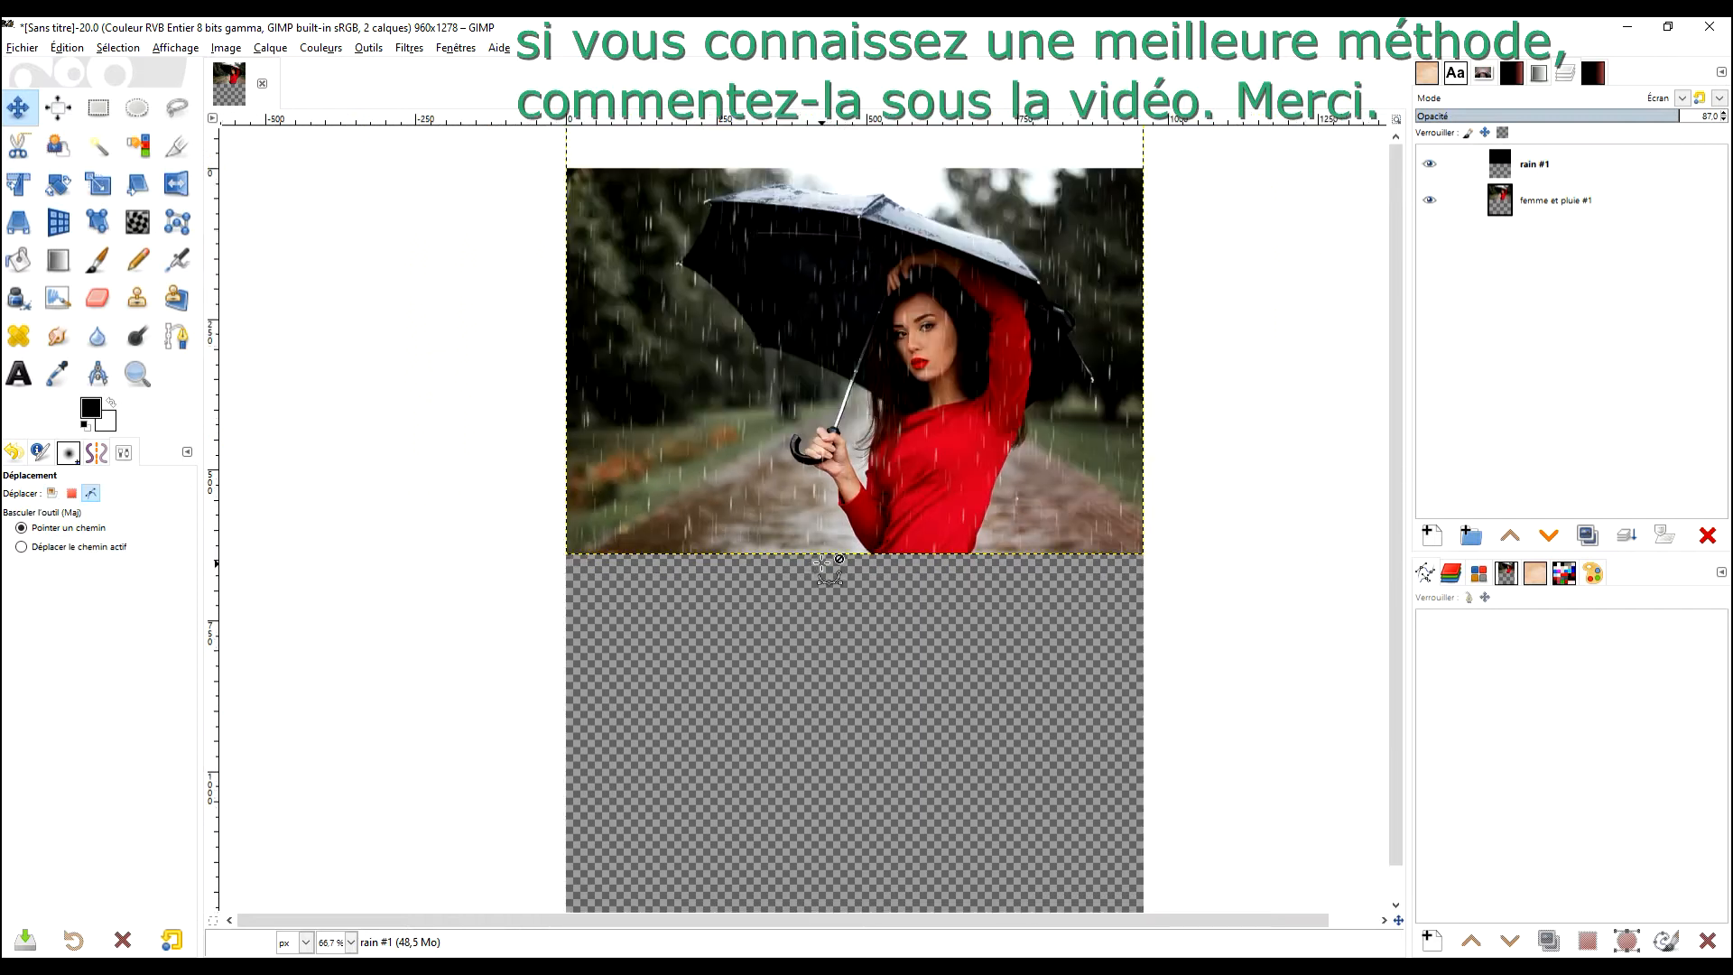
scroll(823, 565, up, 2)
ctrl+scroll(900, 596, down, 2)
ctrl+scroll(900, 596, up, 1)
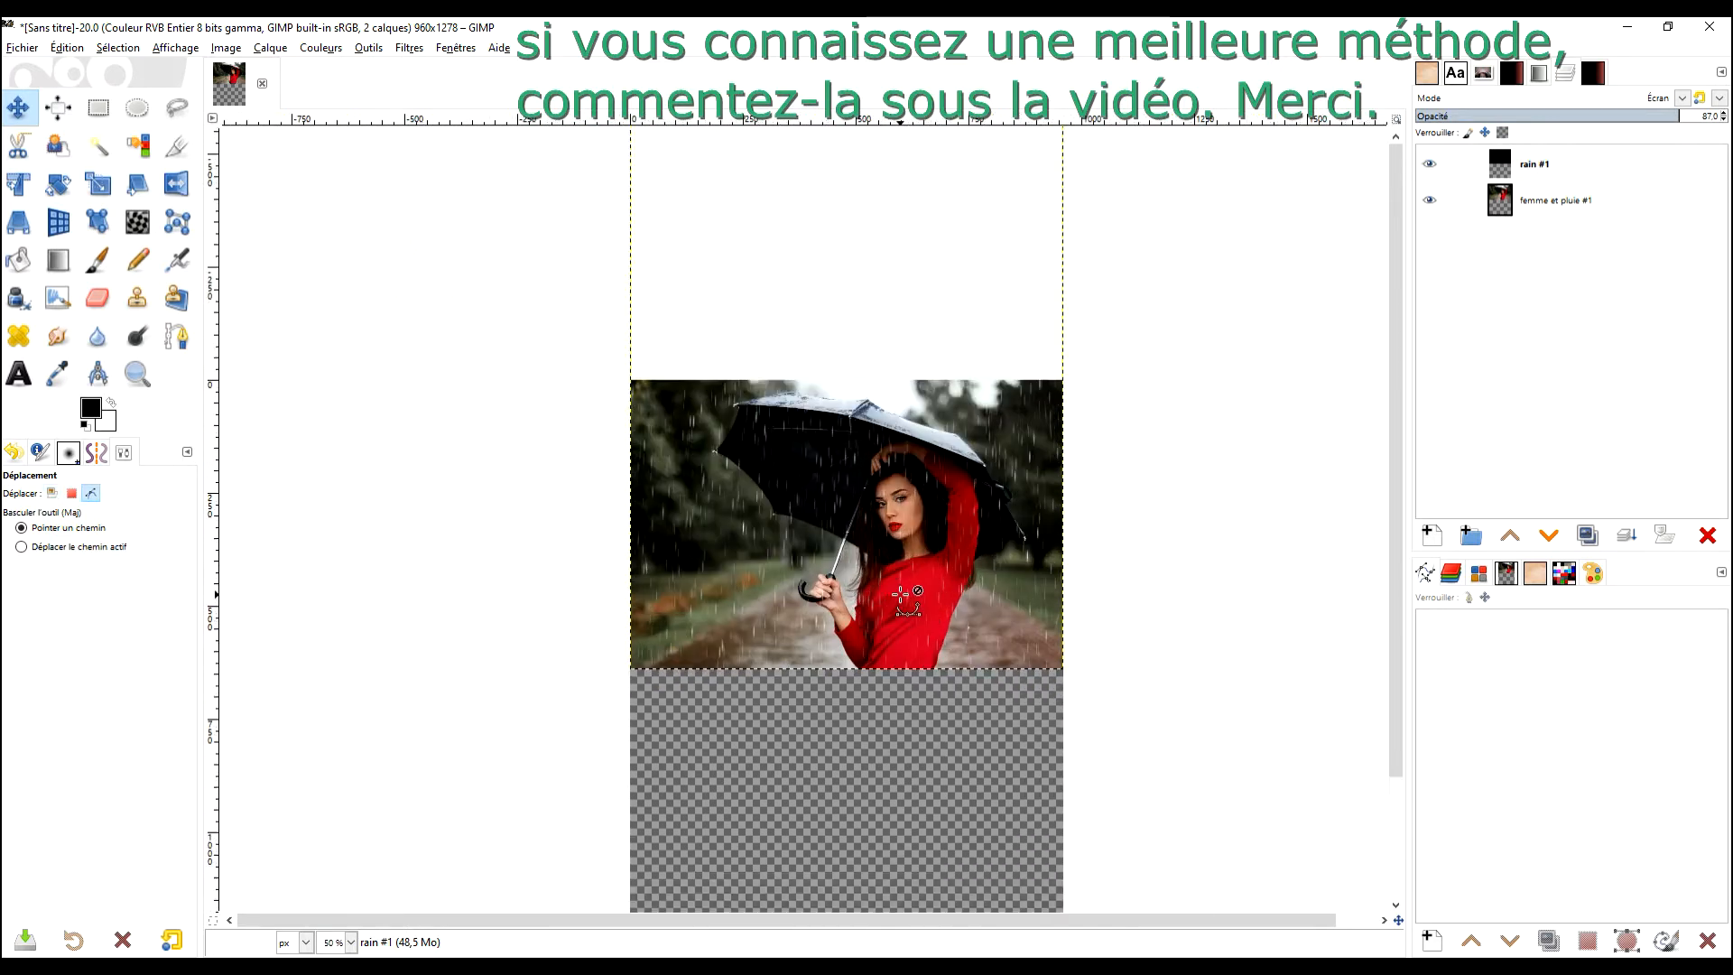
ctrl+scroll(901, 594, down, 1)
drag(900, 594, 896, 559)
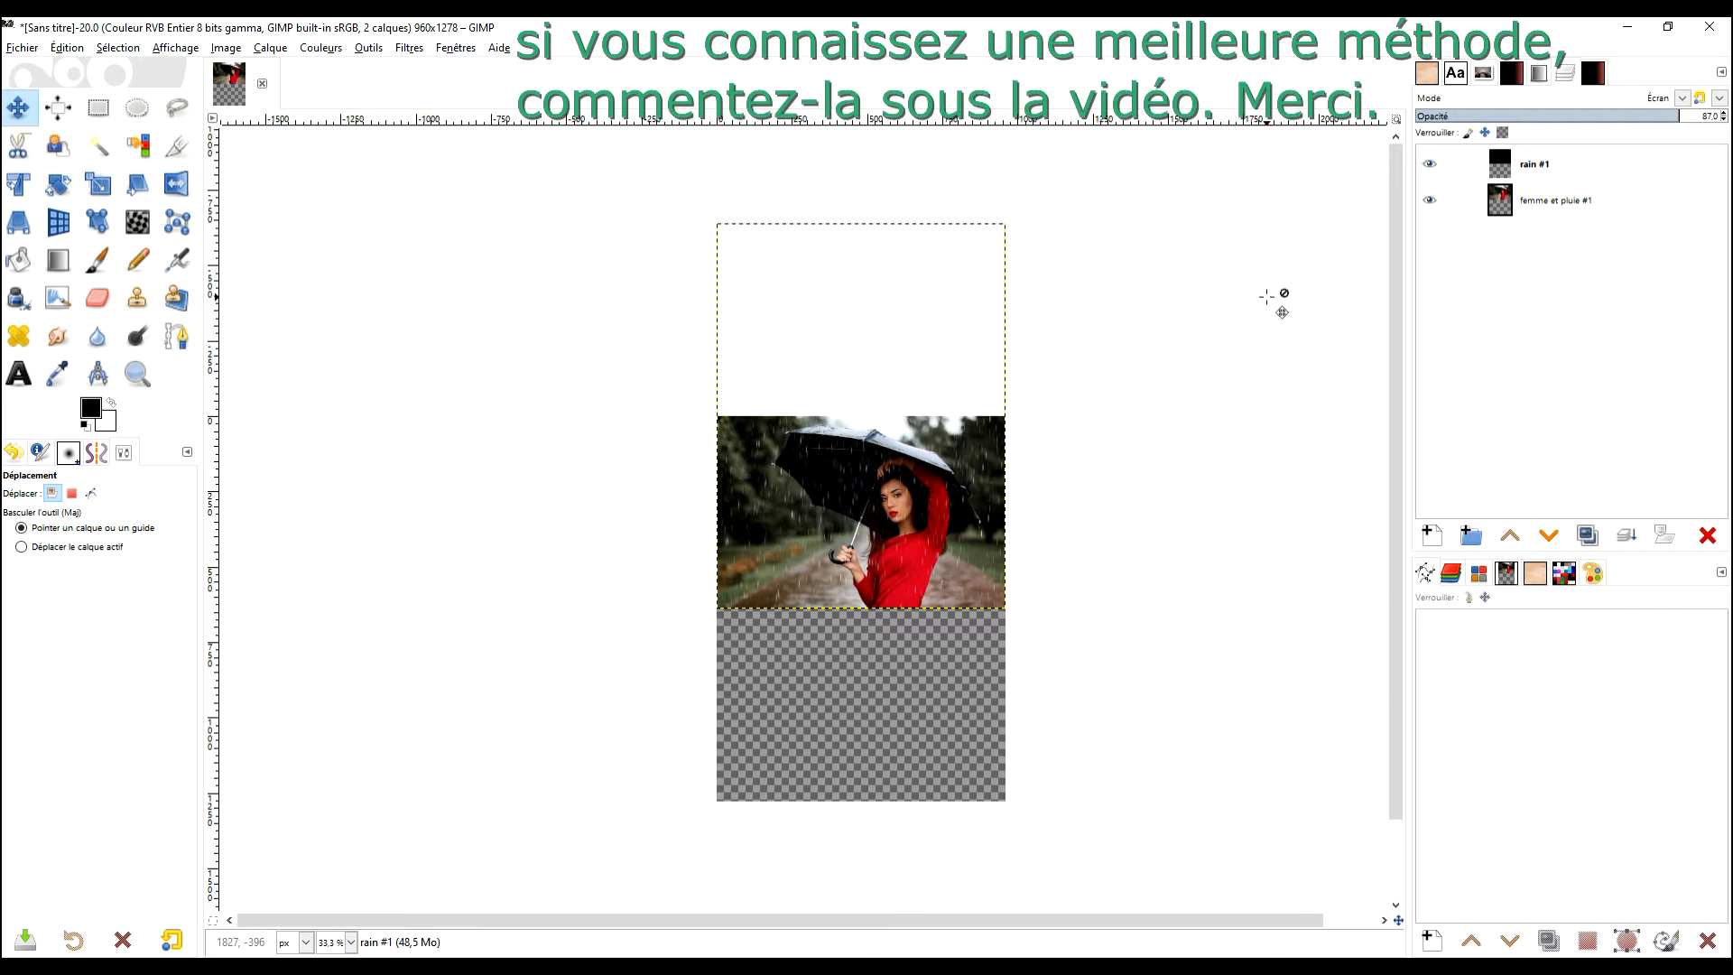
click(1584, 176)
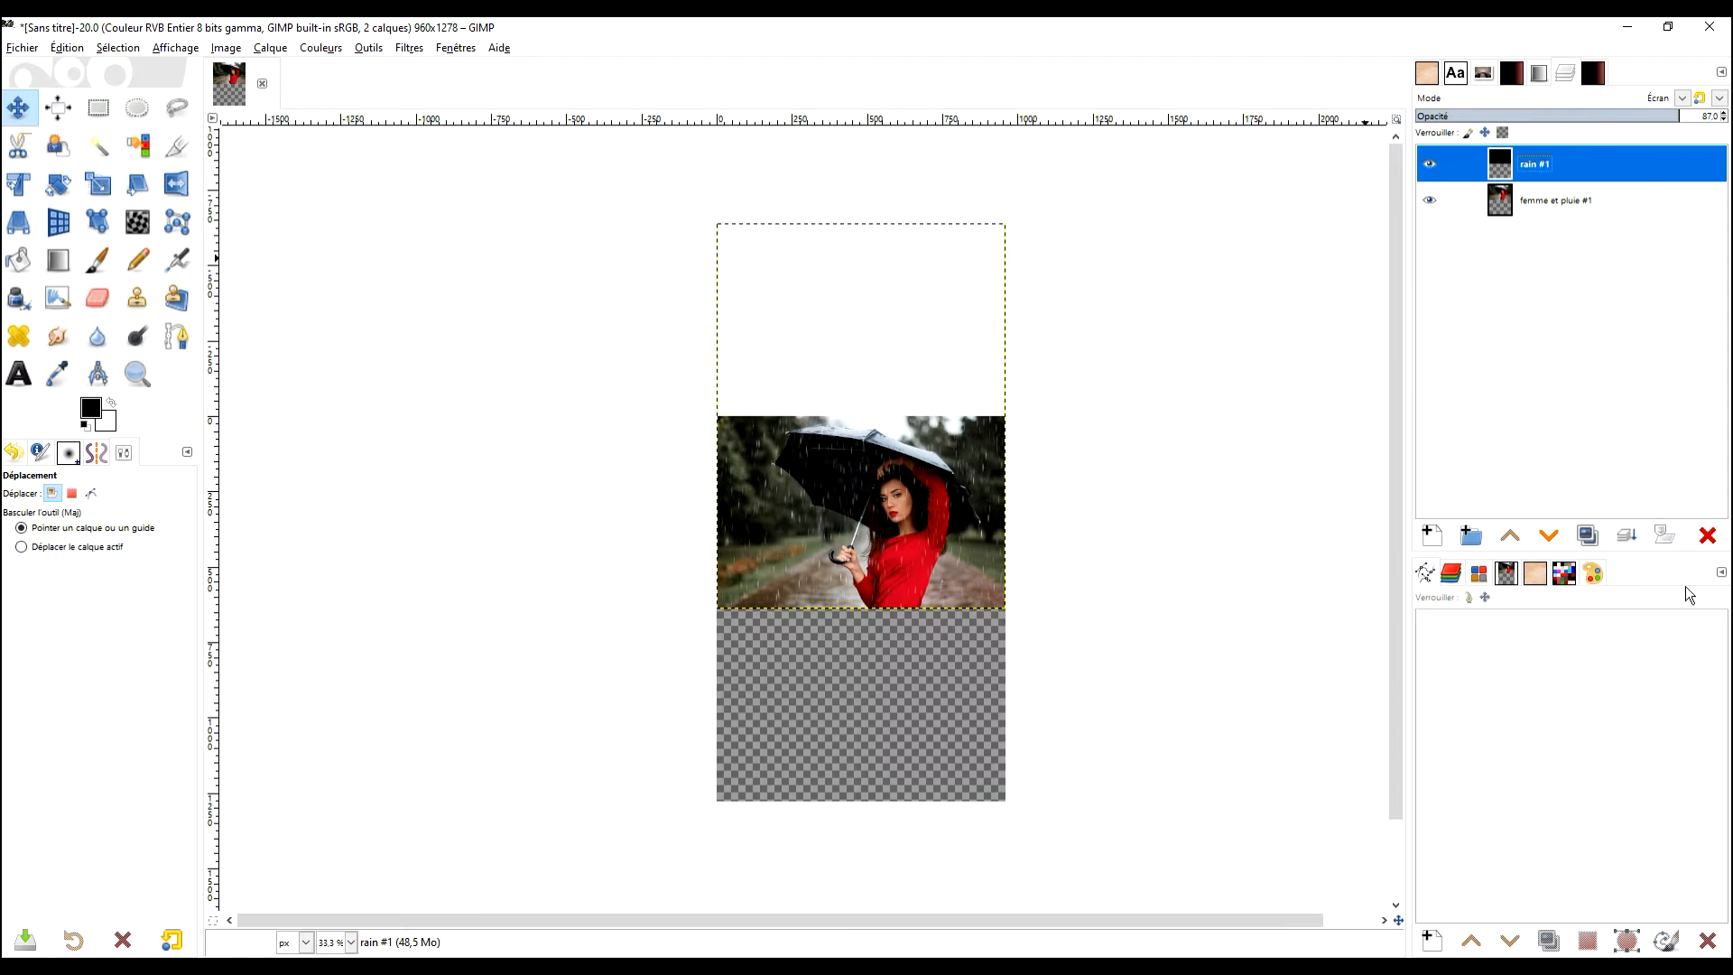
click(1588, 535)
double_click(1588, 535)
click(1588, 535)
double_click(1588, 535)
click(1588, 535)
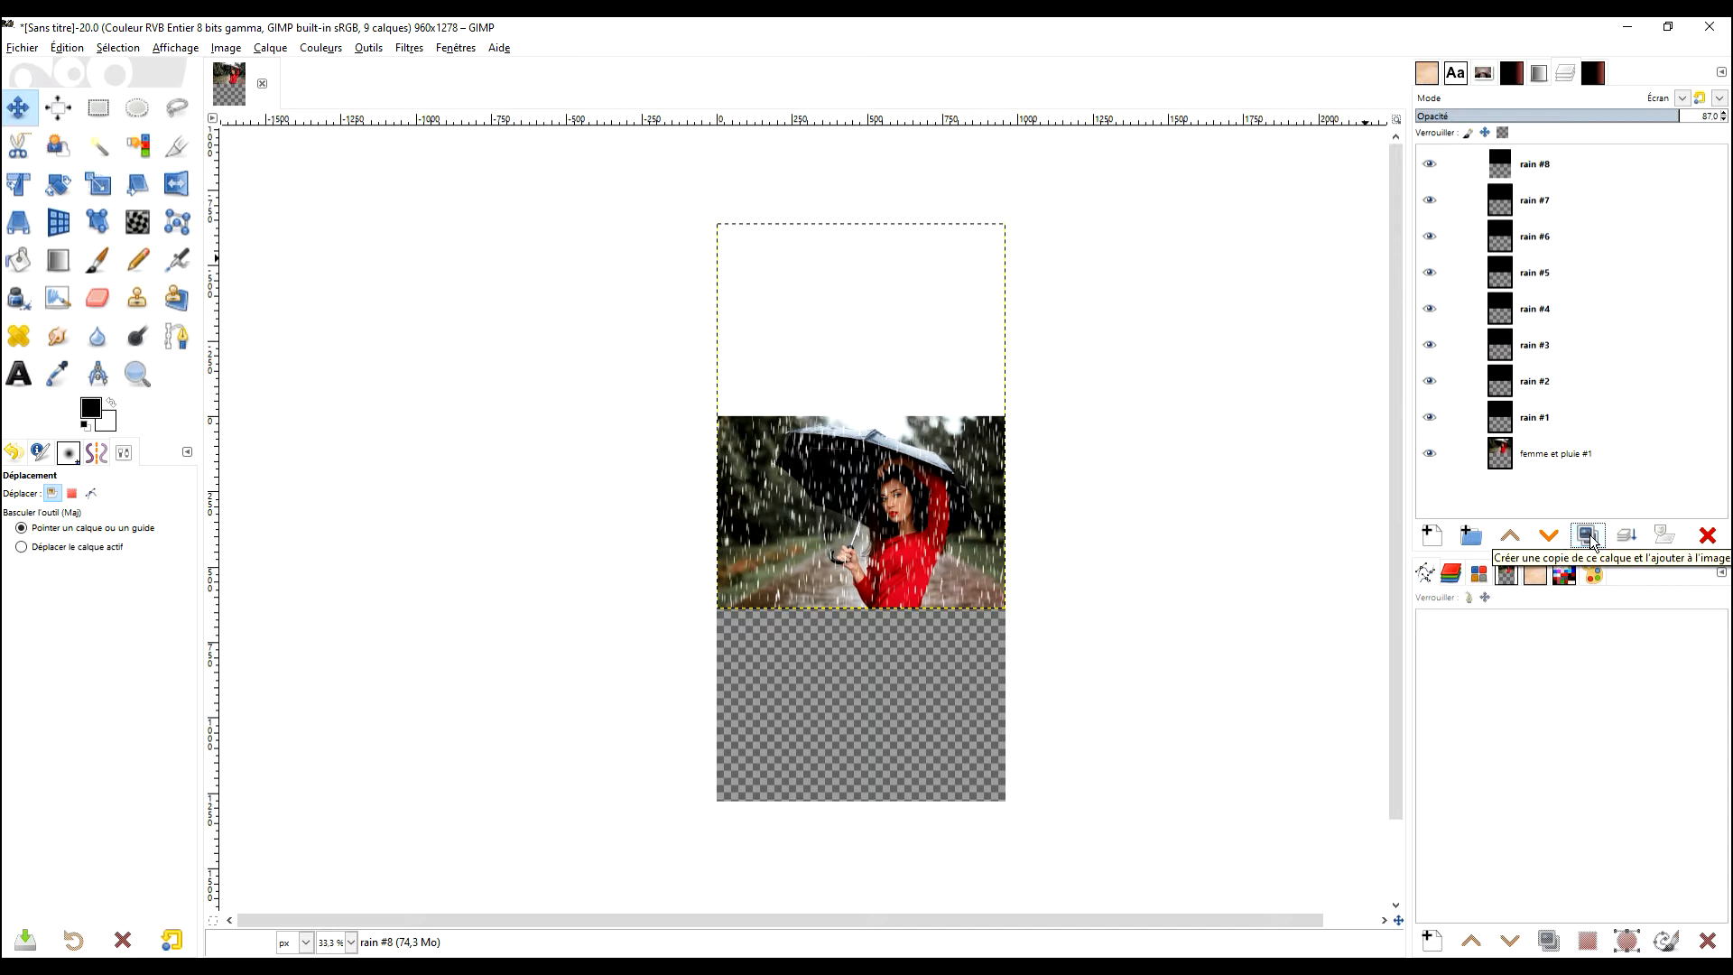
double_click(1588, 535)
click(1588, 535)
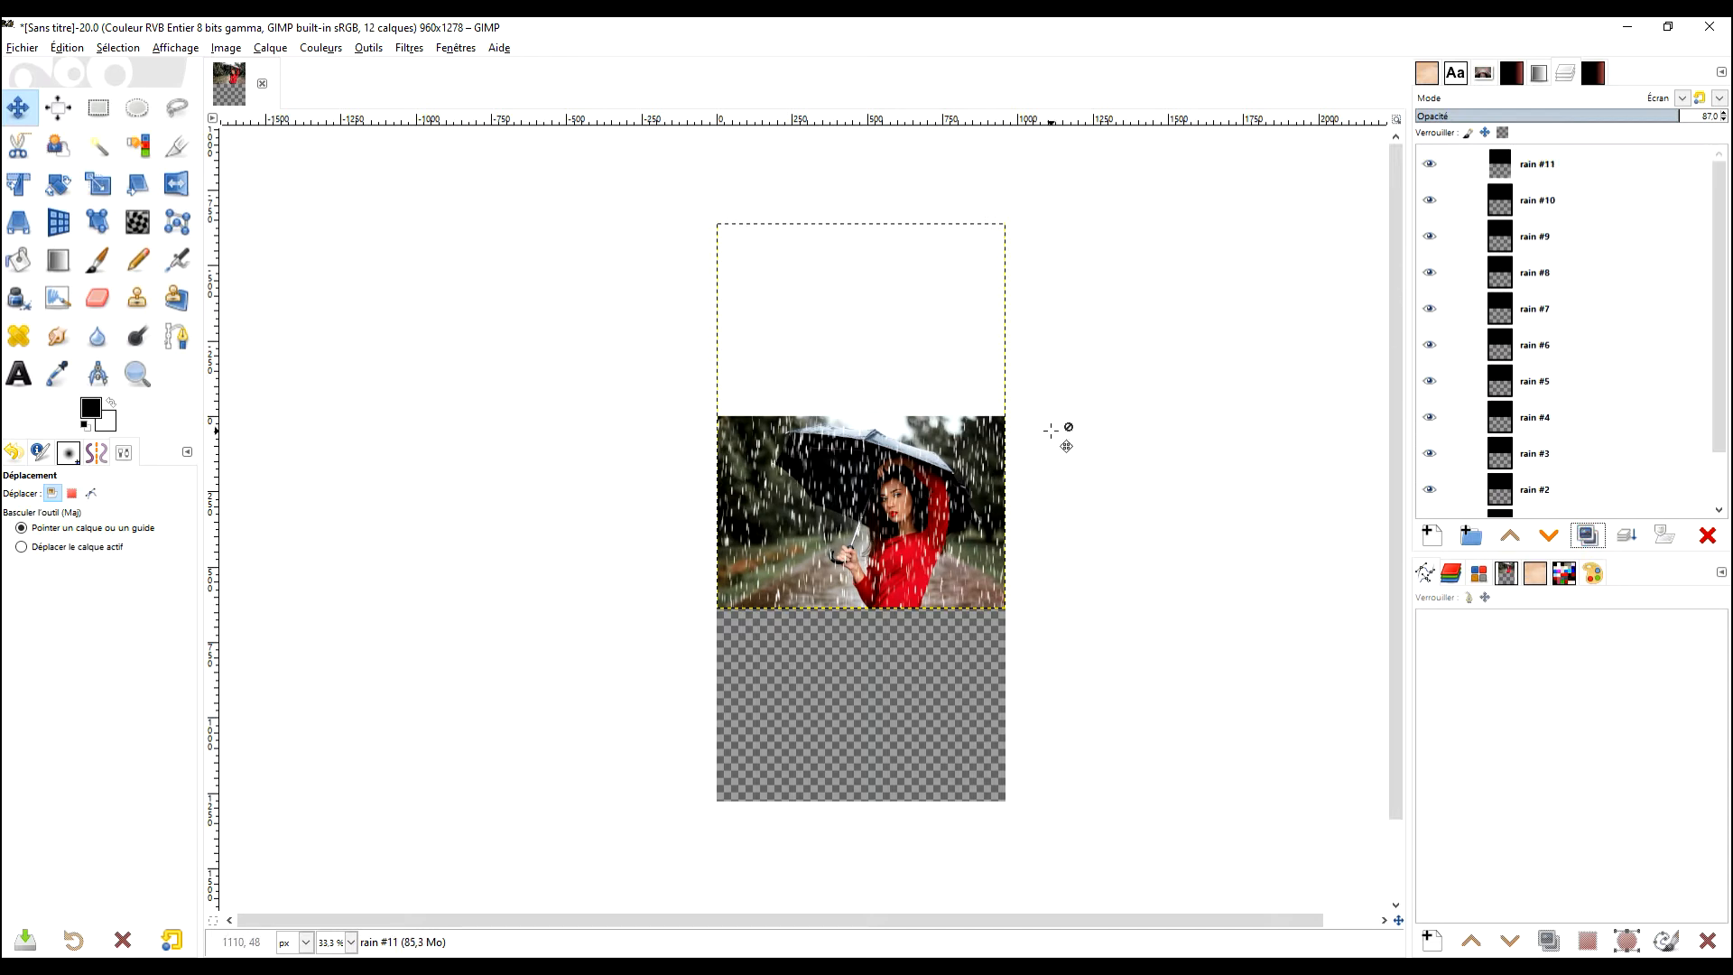
Activate the Align tool, hide the photo layer femme et pluie #1 and make rain #1 the active layer
click(63, 108)
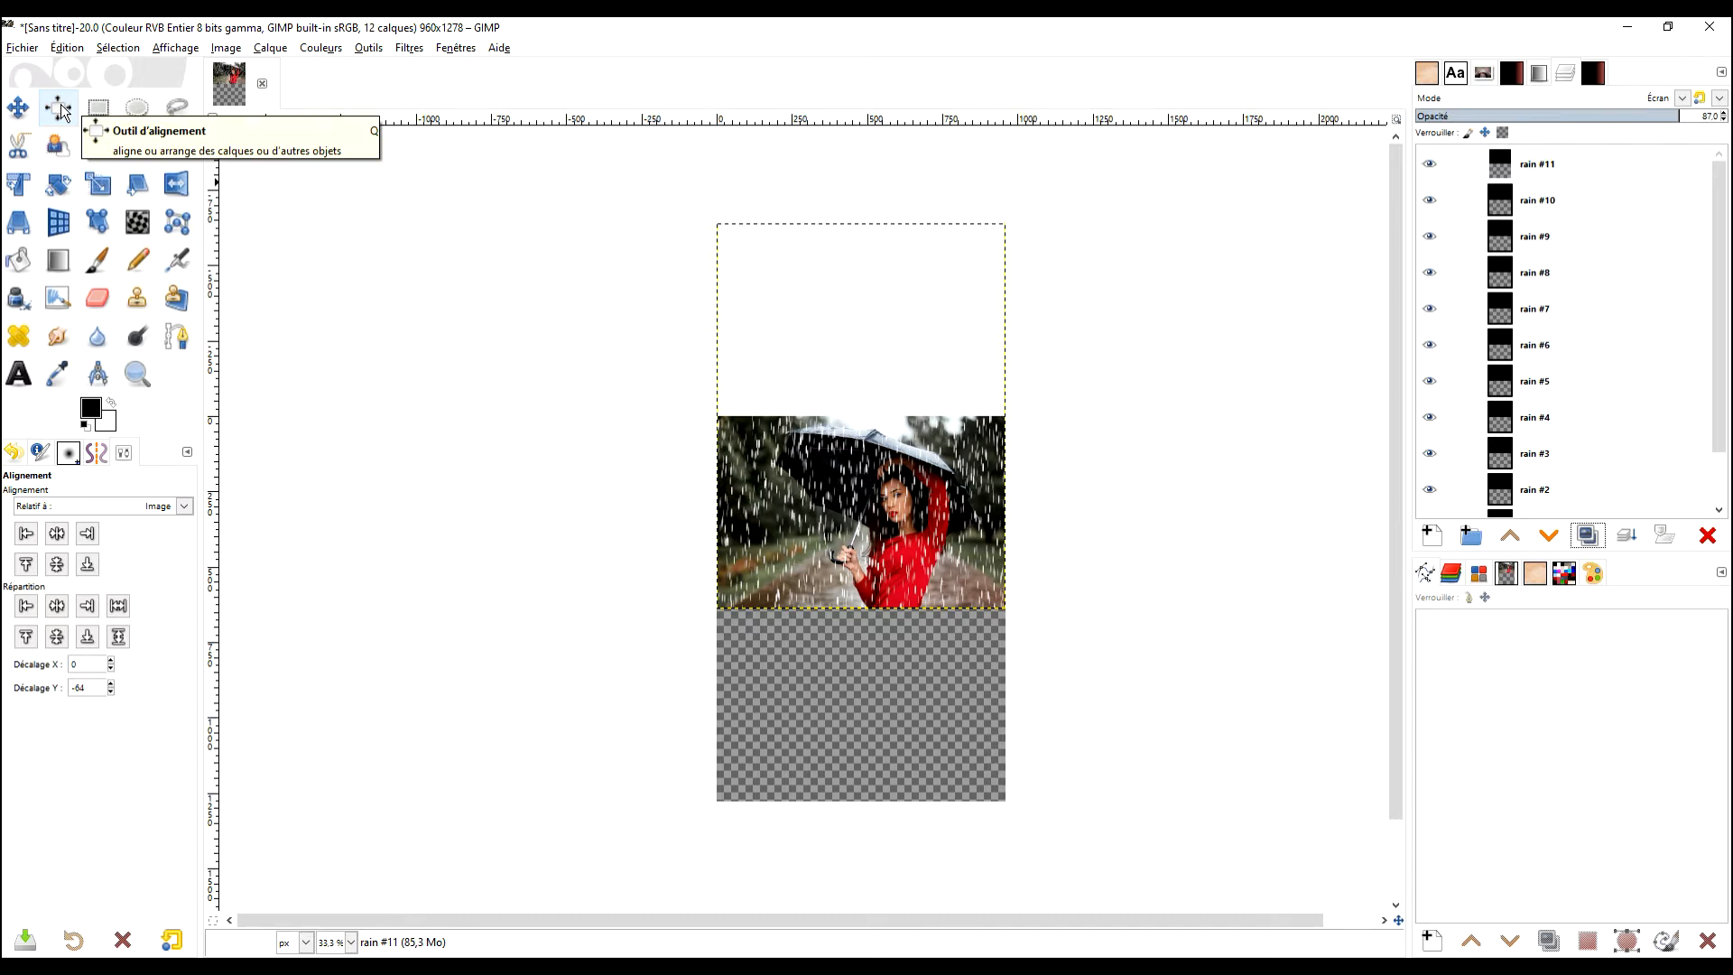
scroll(1455, 352, down, 2)
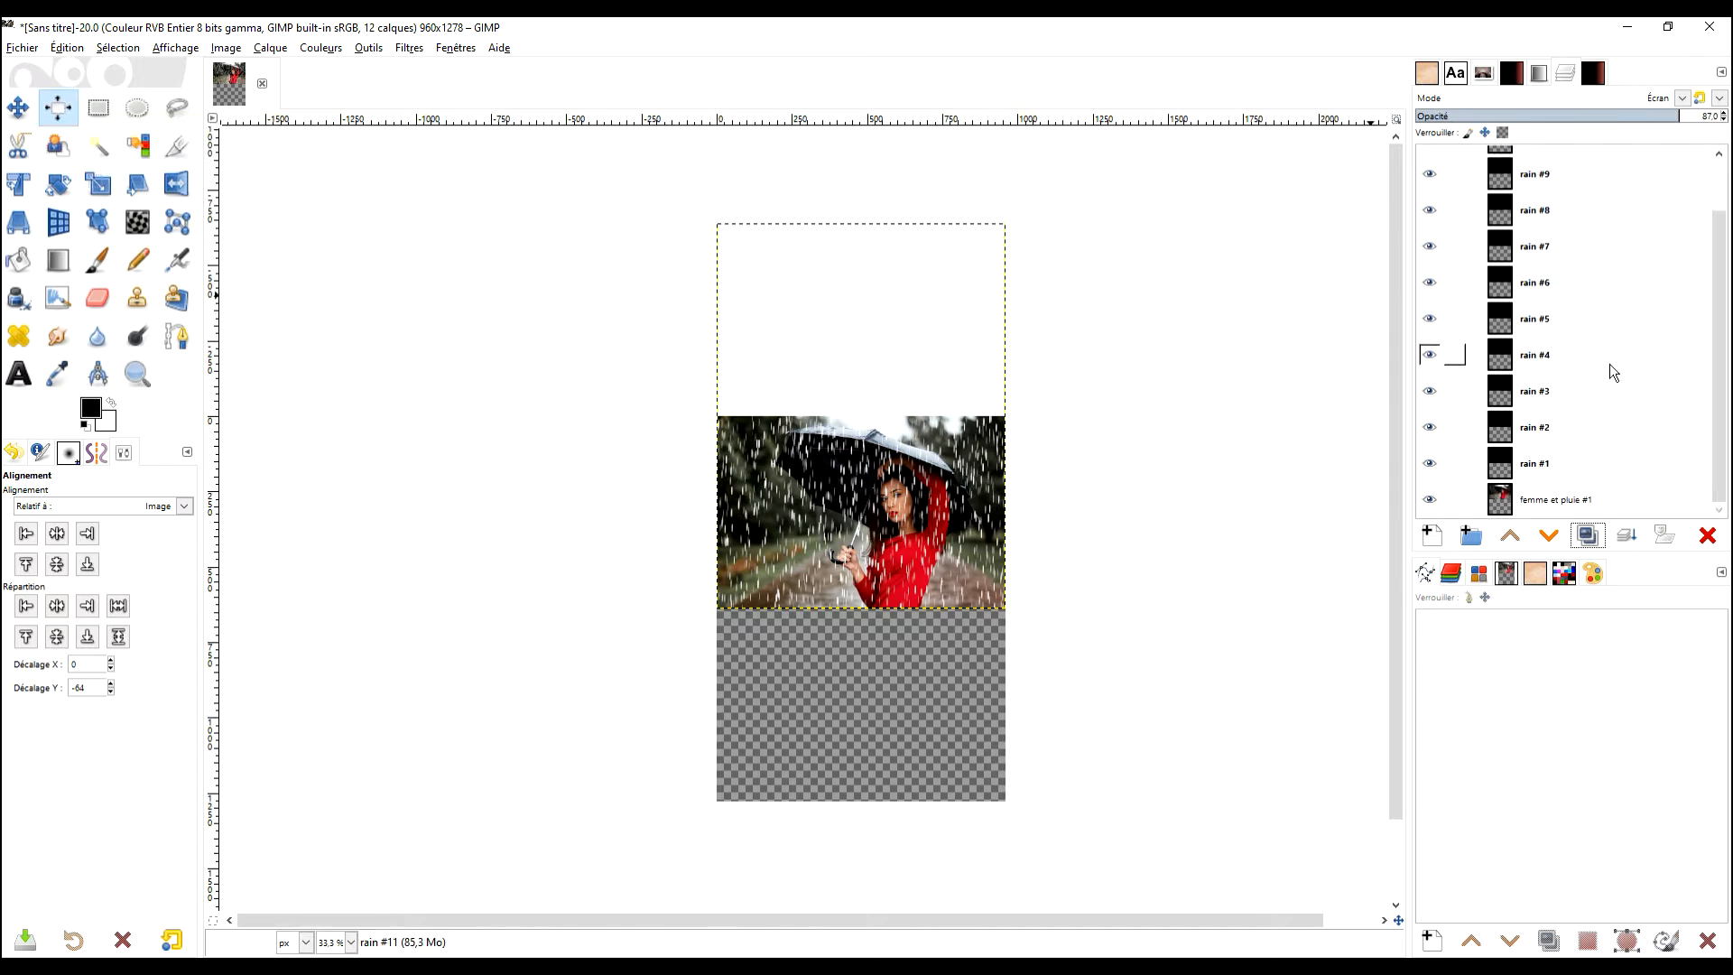
click(1430, 500)
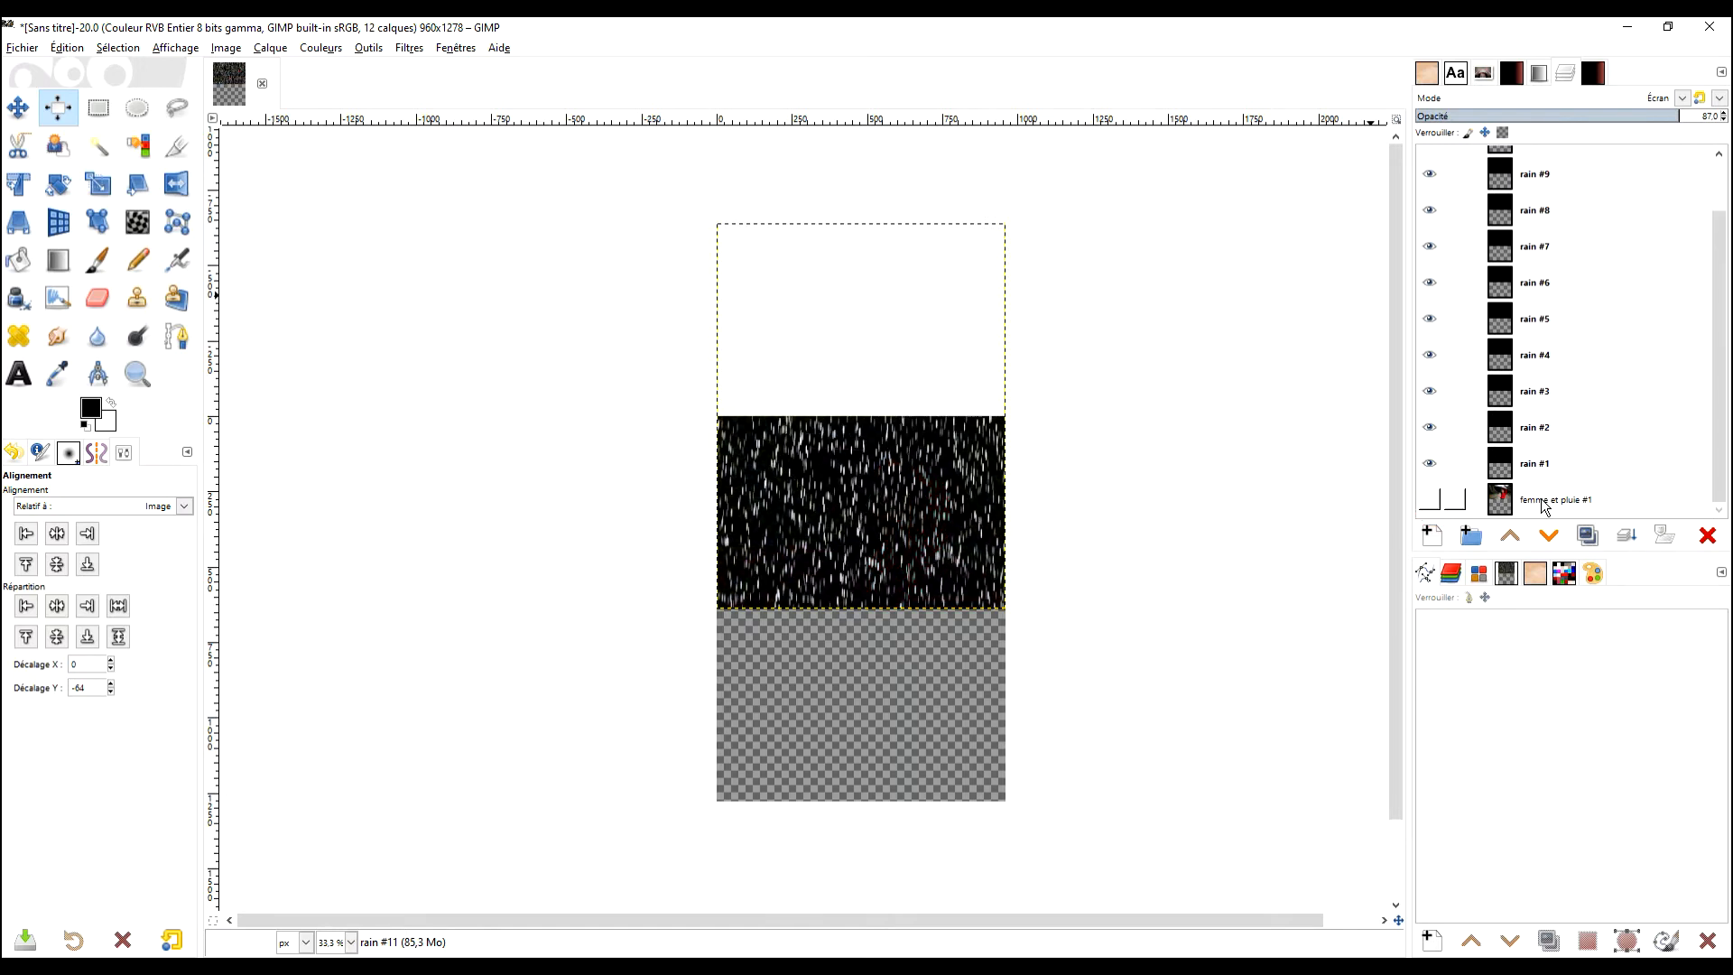
double_click(1581, 499)
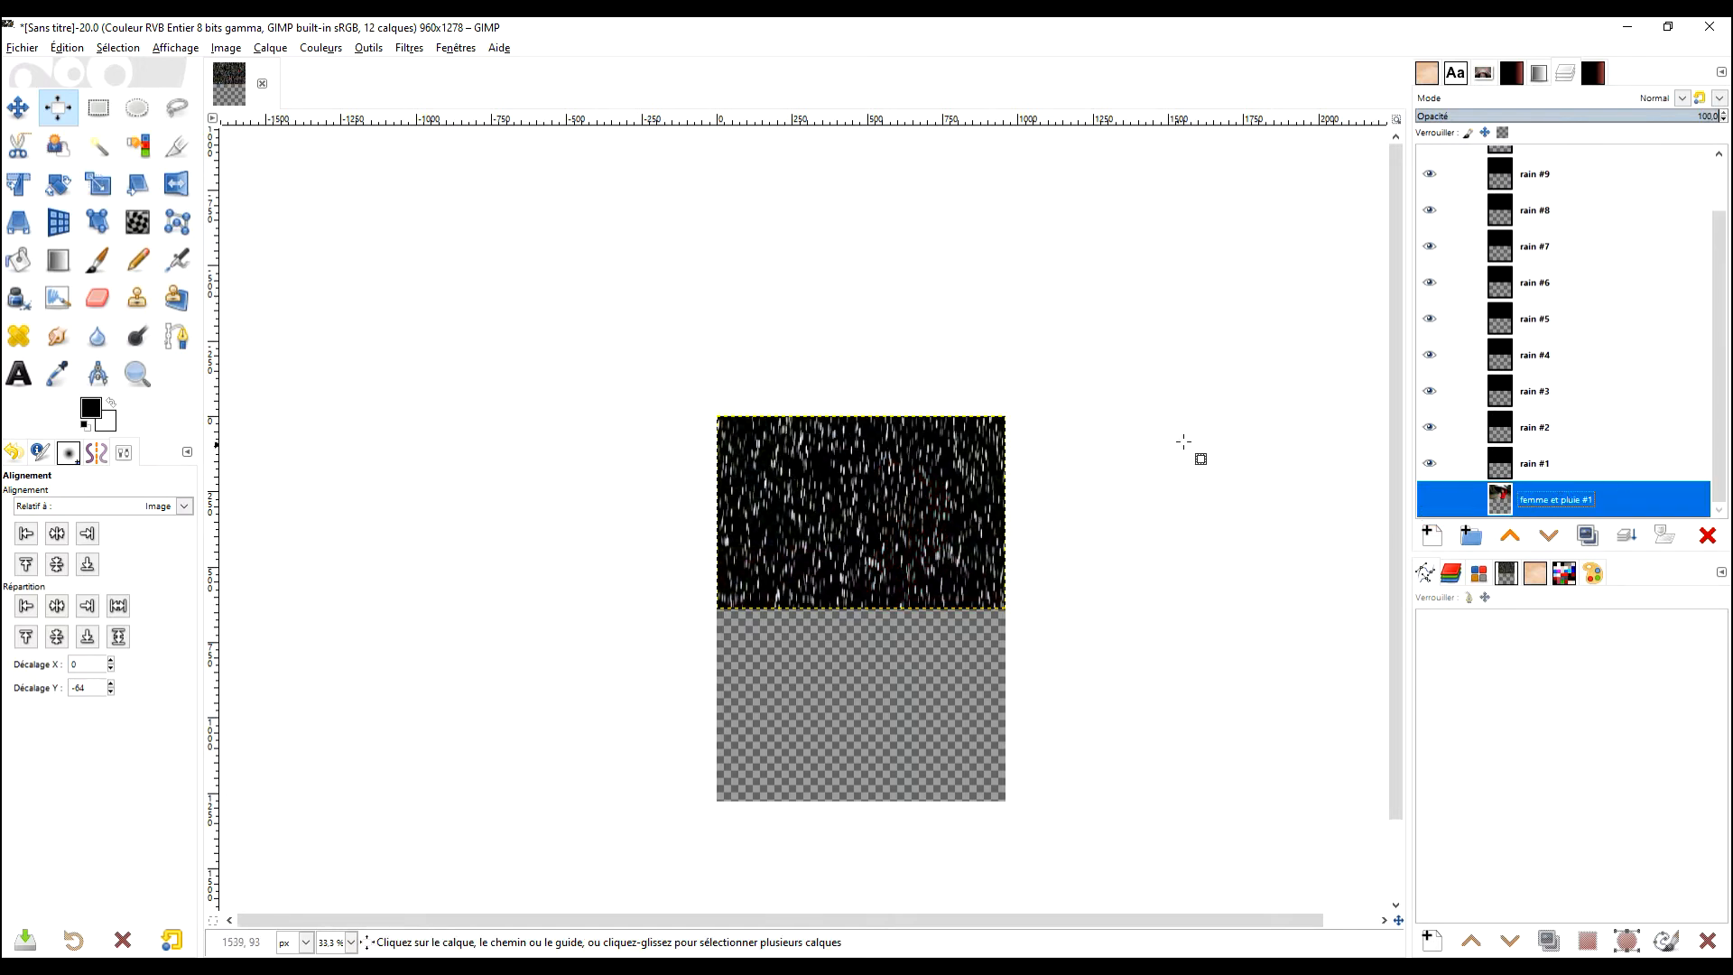
scroll(1196, 421, down, 1)
click(1535, 463)
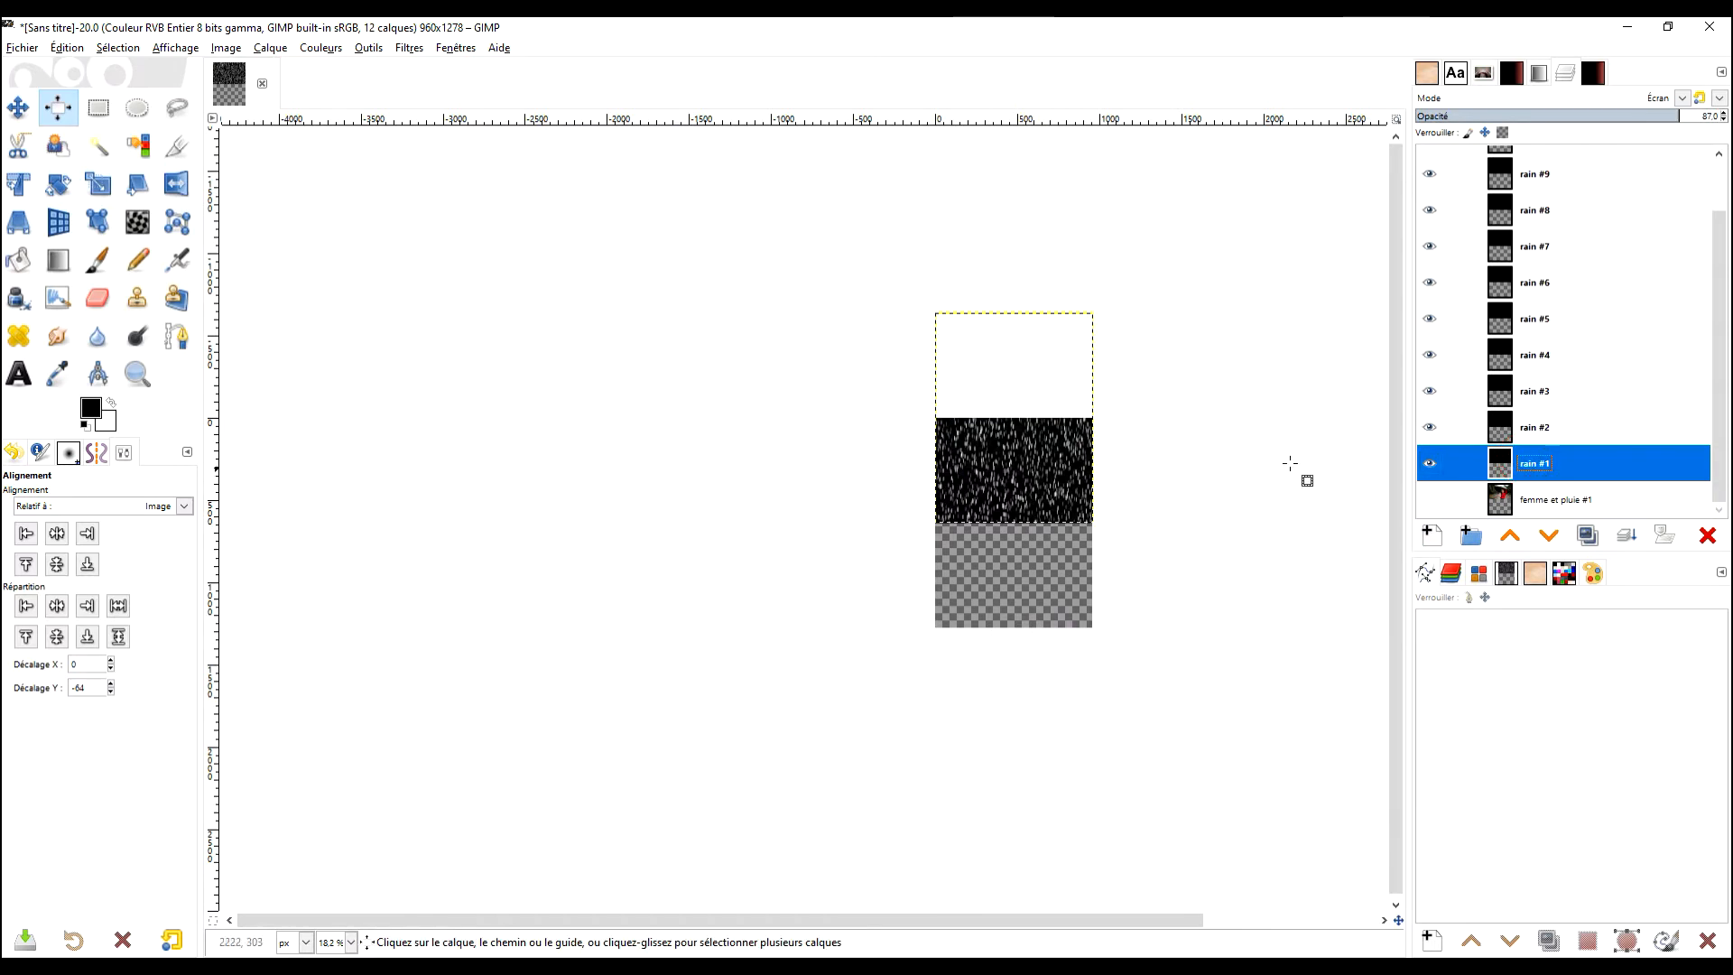
scroll(1130, 448, down, 1)
scroll(1130, 448, up, 2)
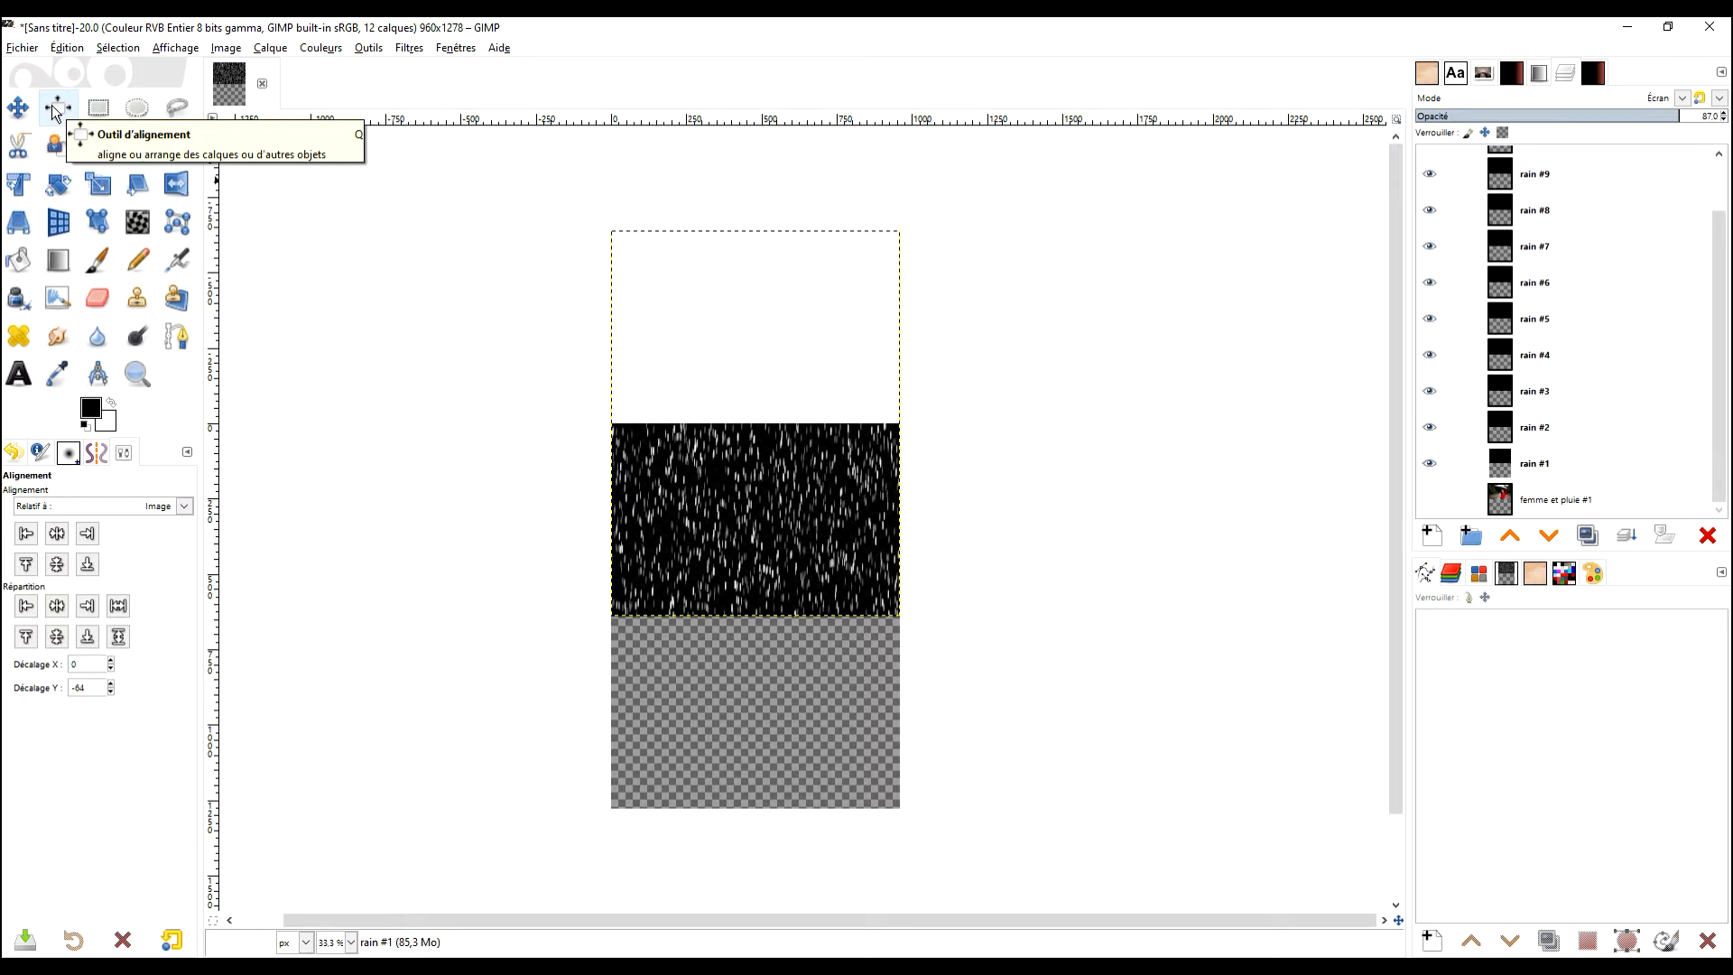
Distribute all eleven rain layers by their bottom edges with a Y offset of -64, and show the photo layer again
triple_click(87, 688)
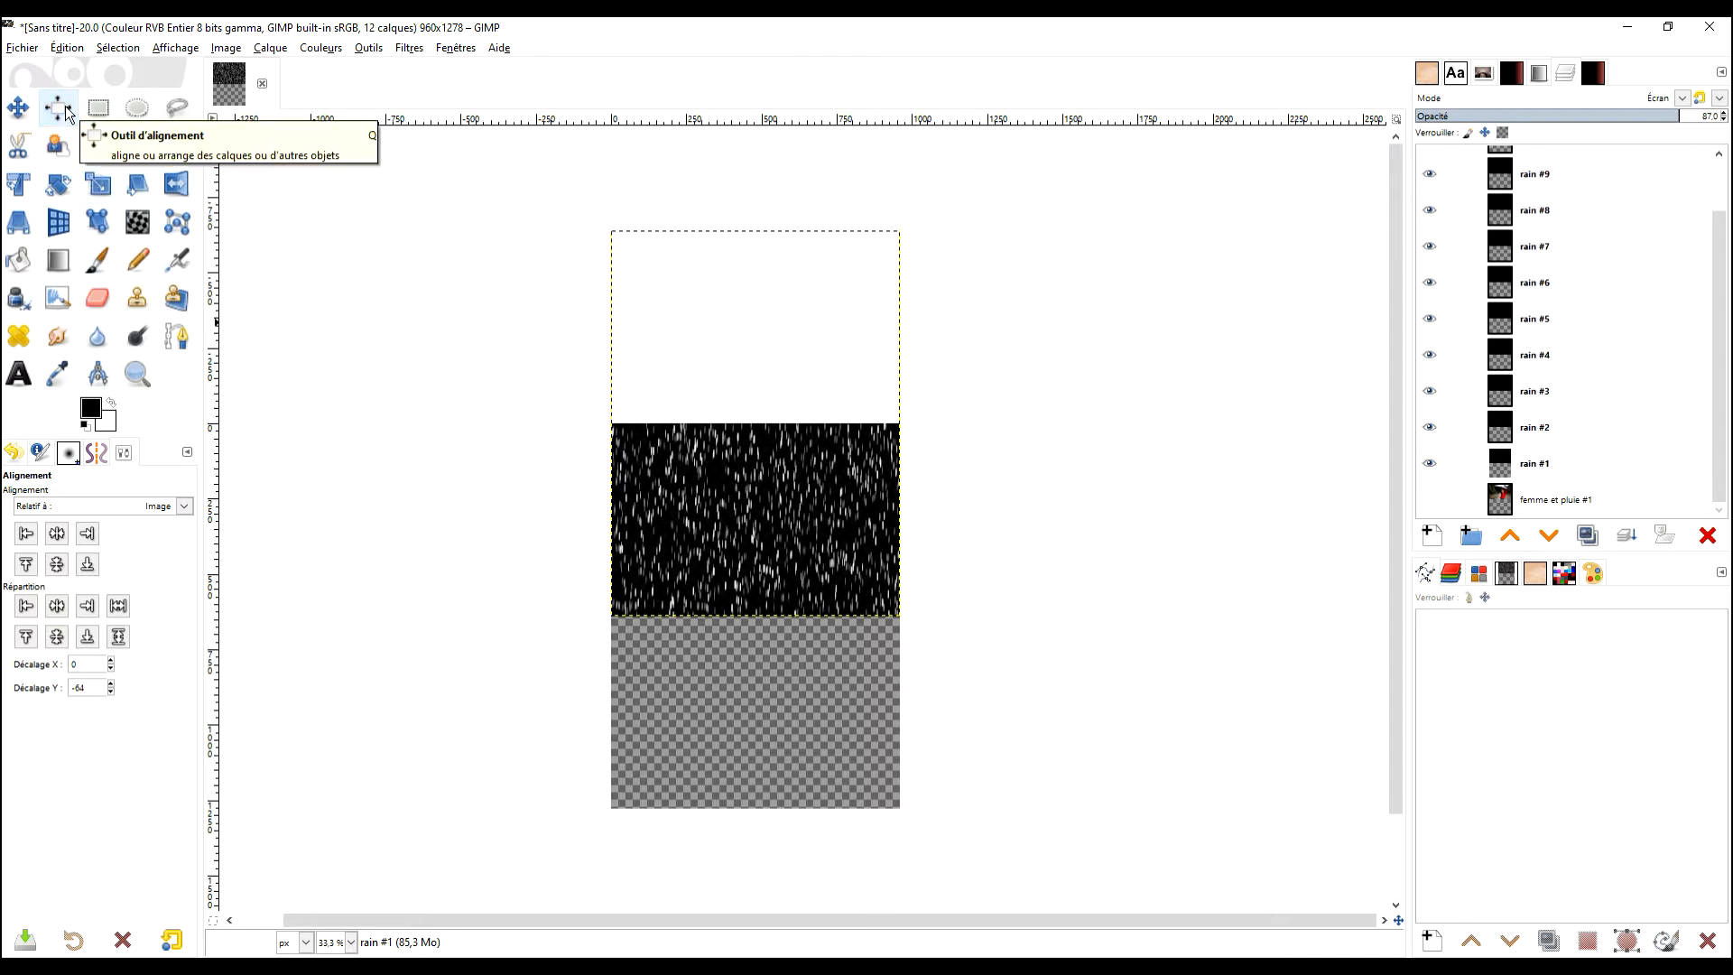
click(1540, 468)
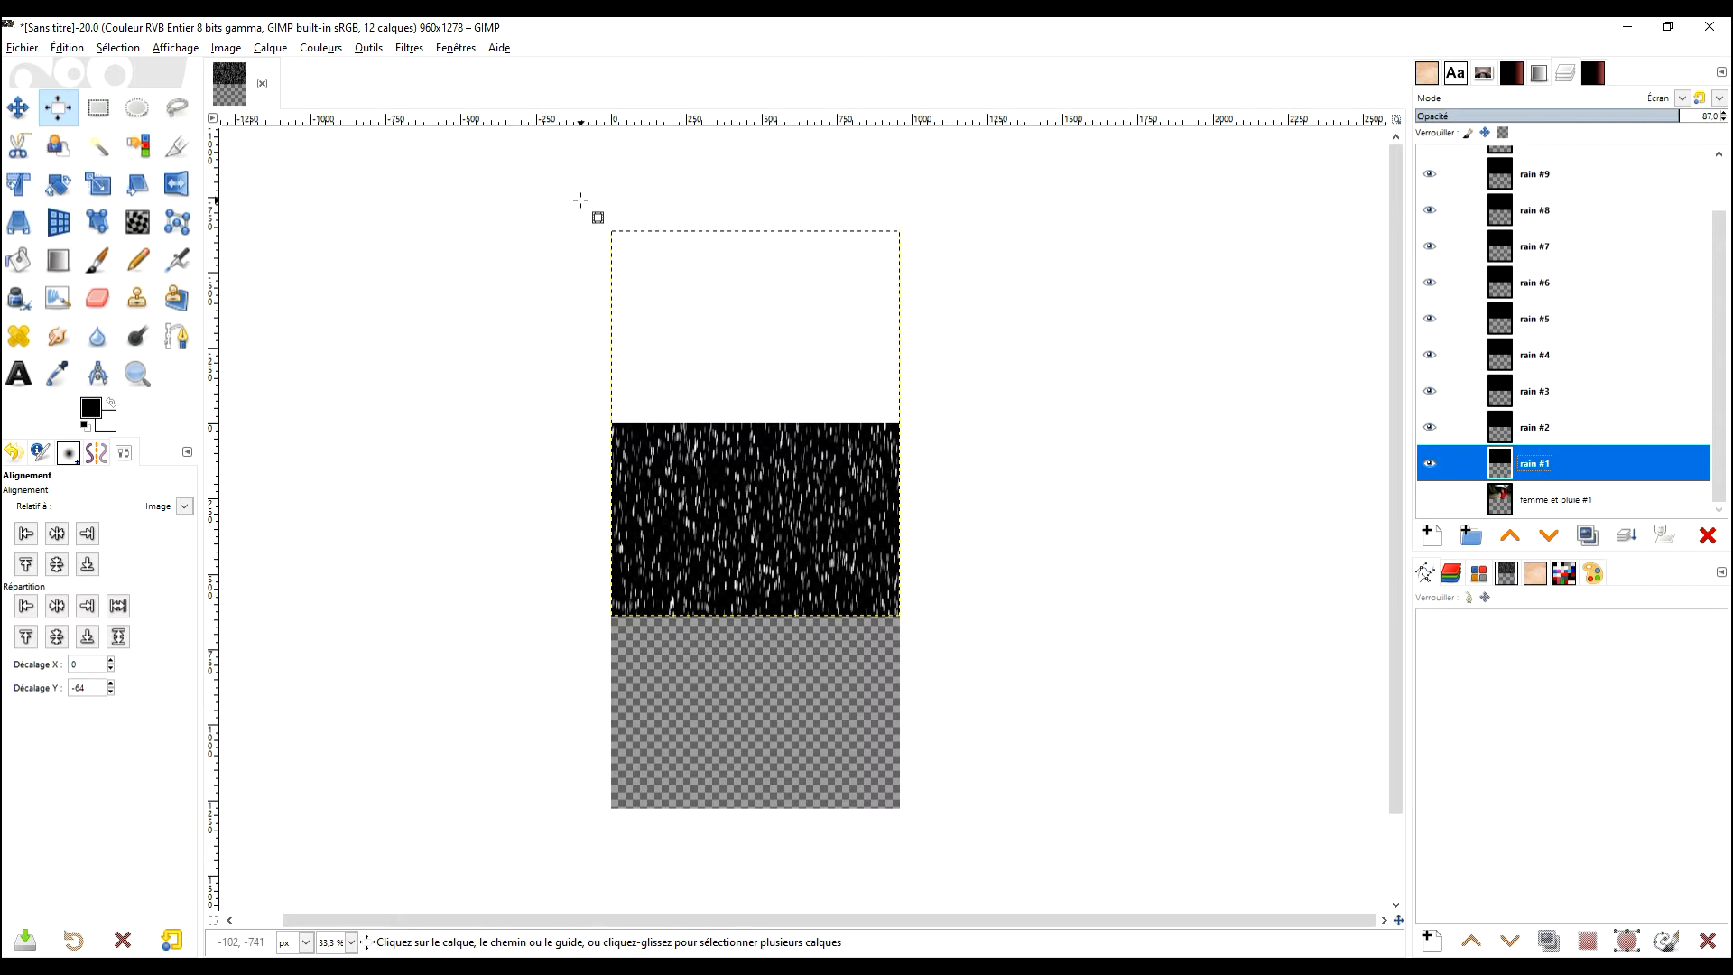
drag(580, 199, 963, 665)
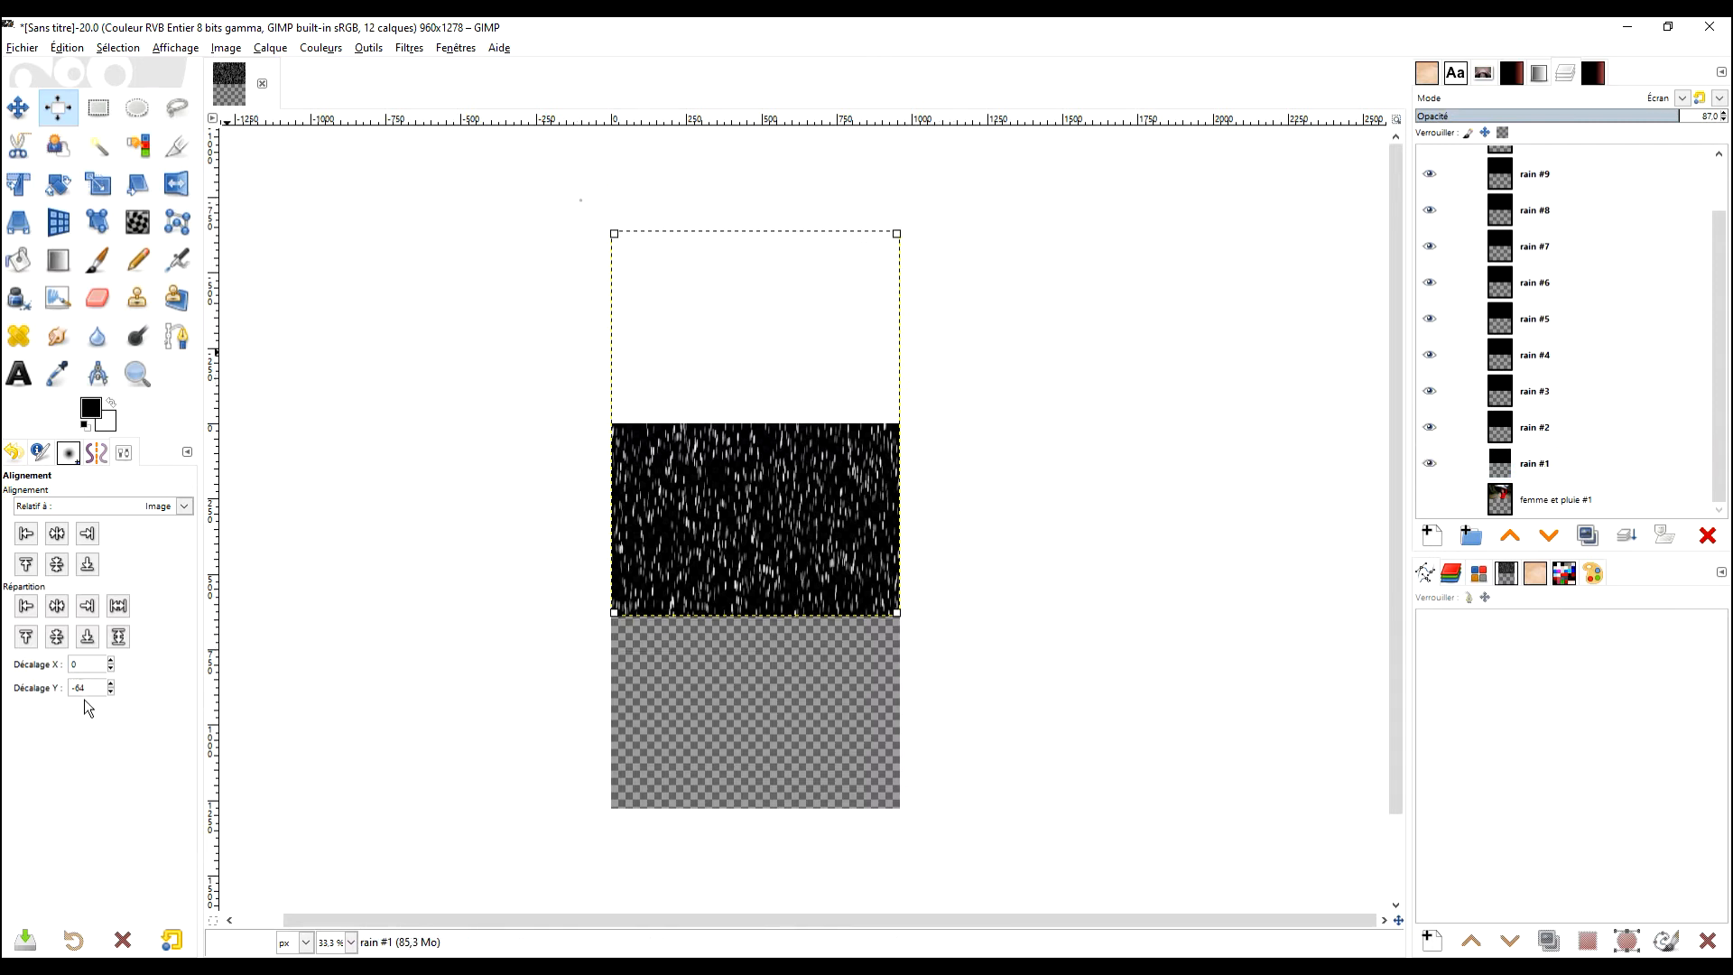
click(87, 639)
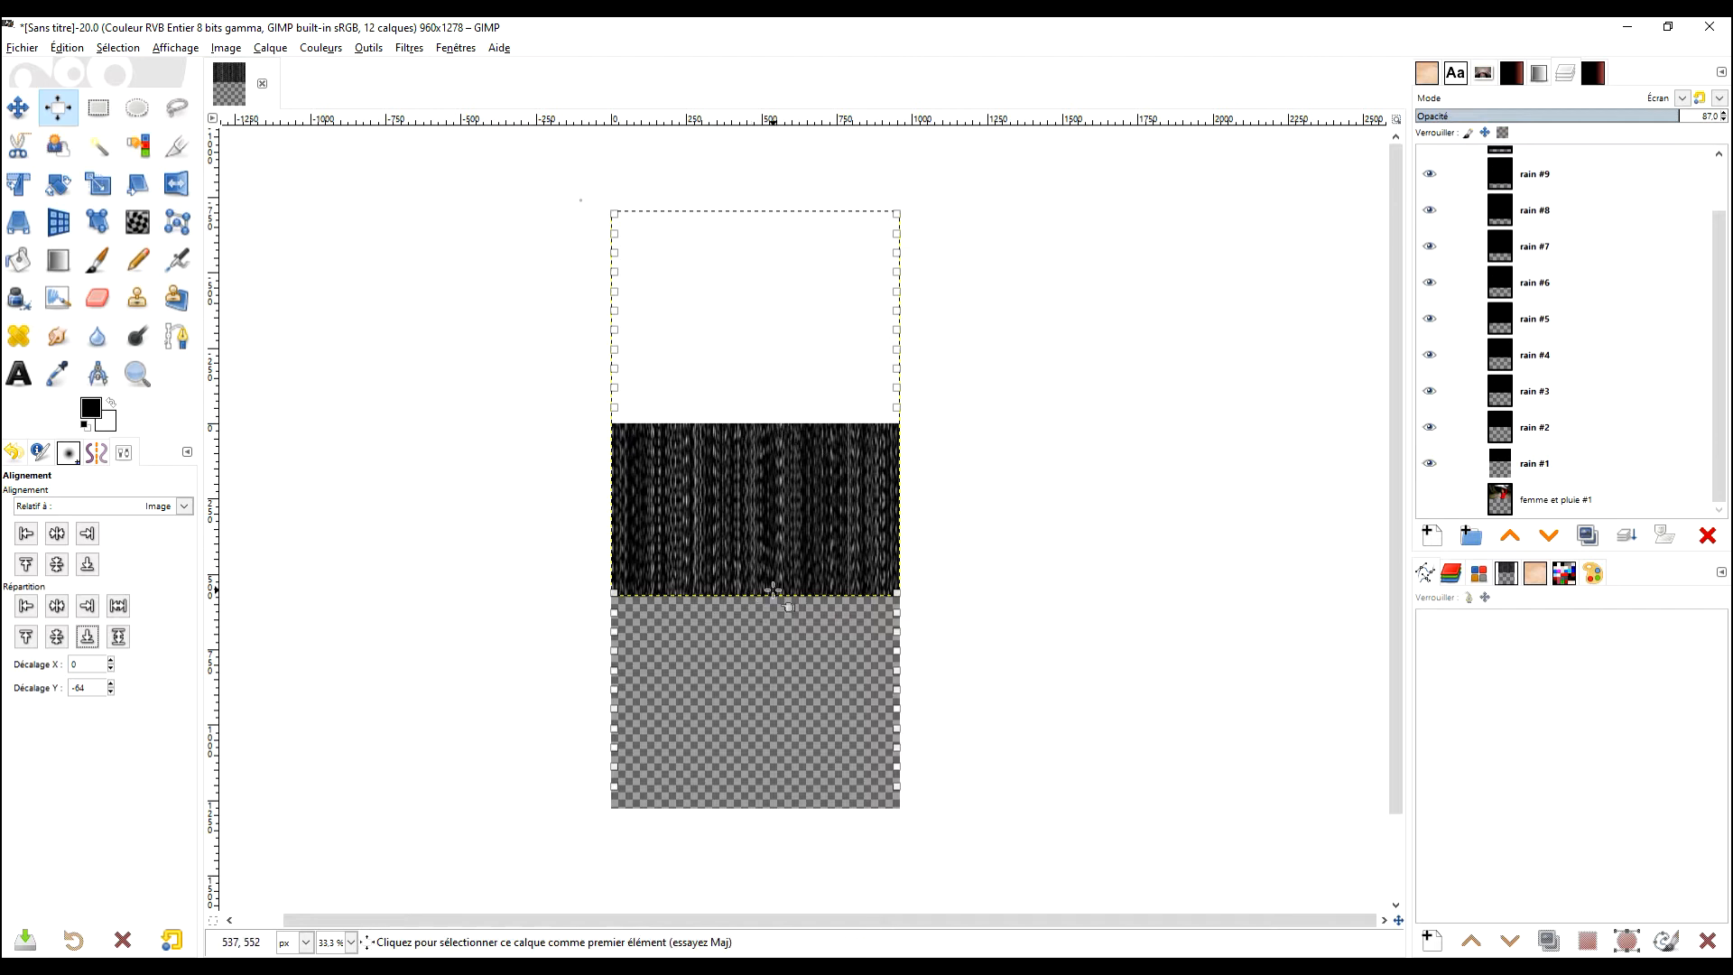
click(1431, 501)
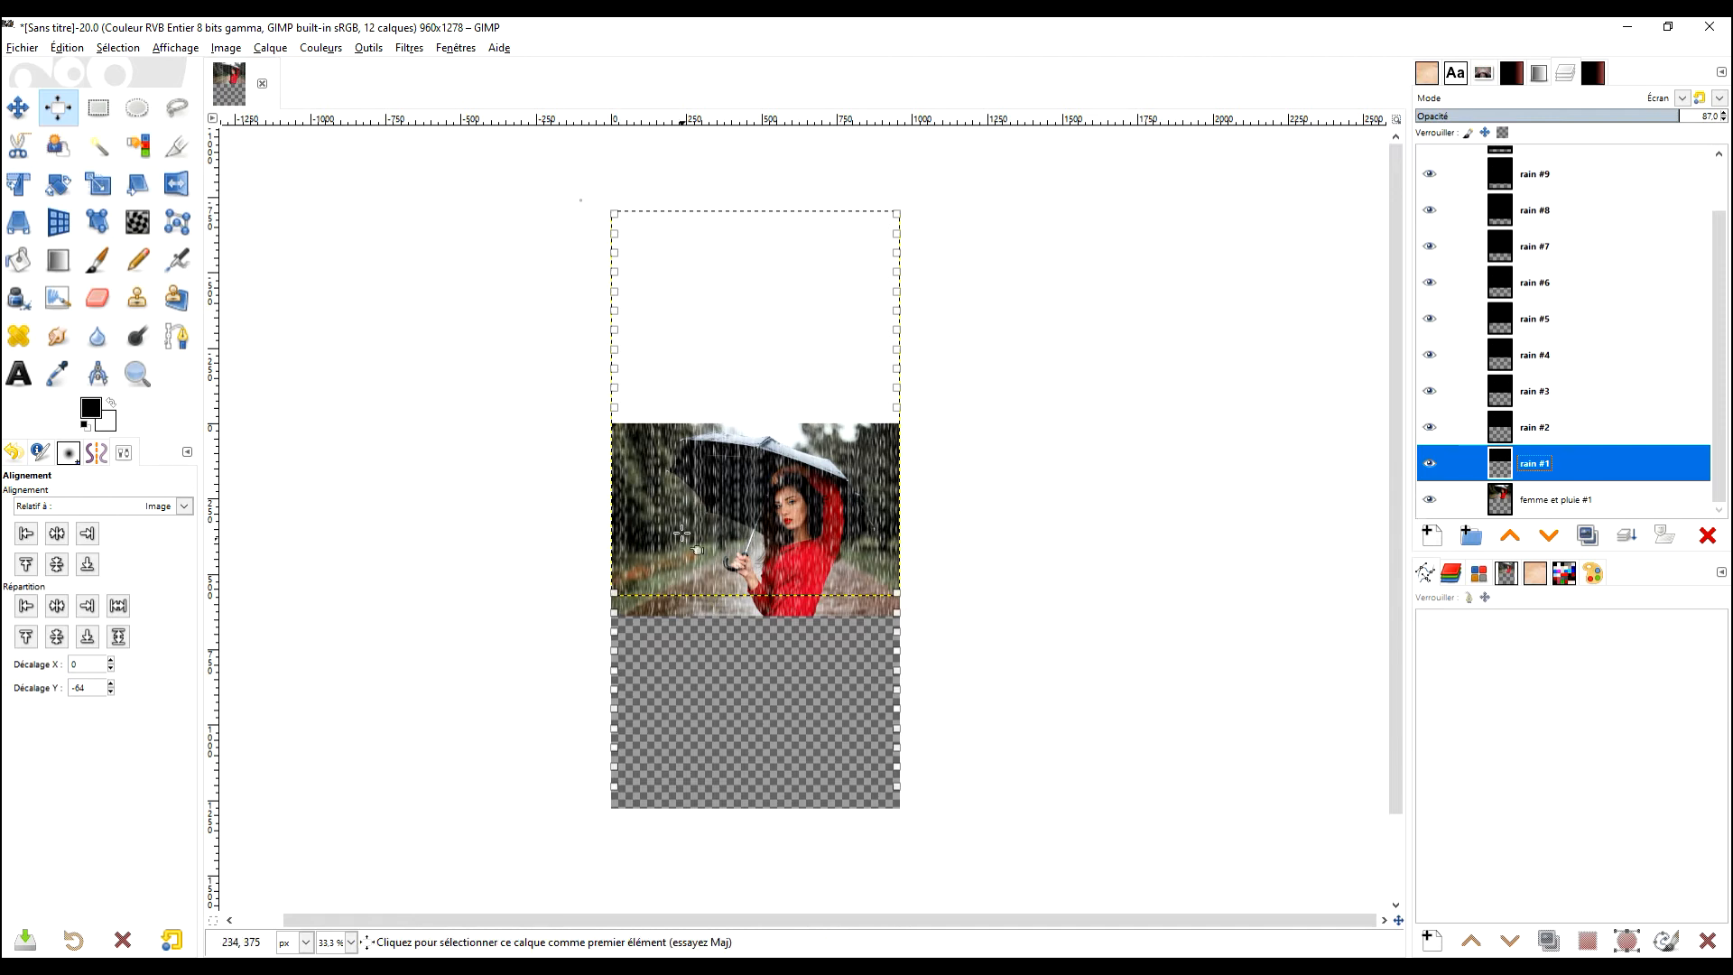
drag(729, 477, 869, 482)
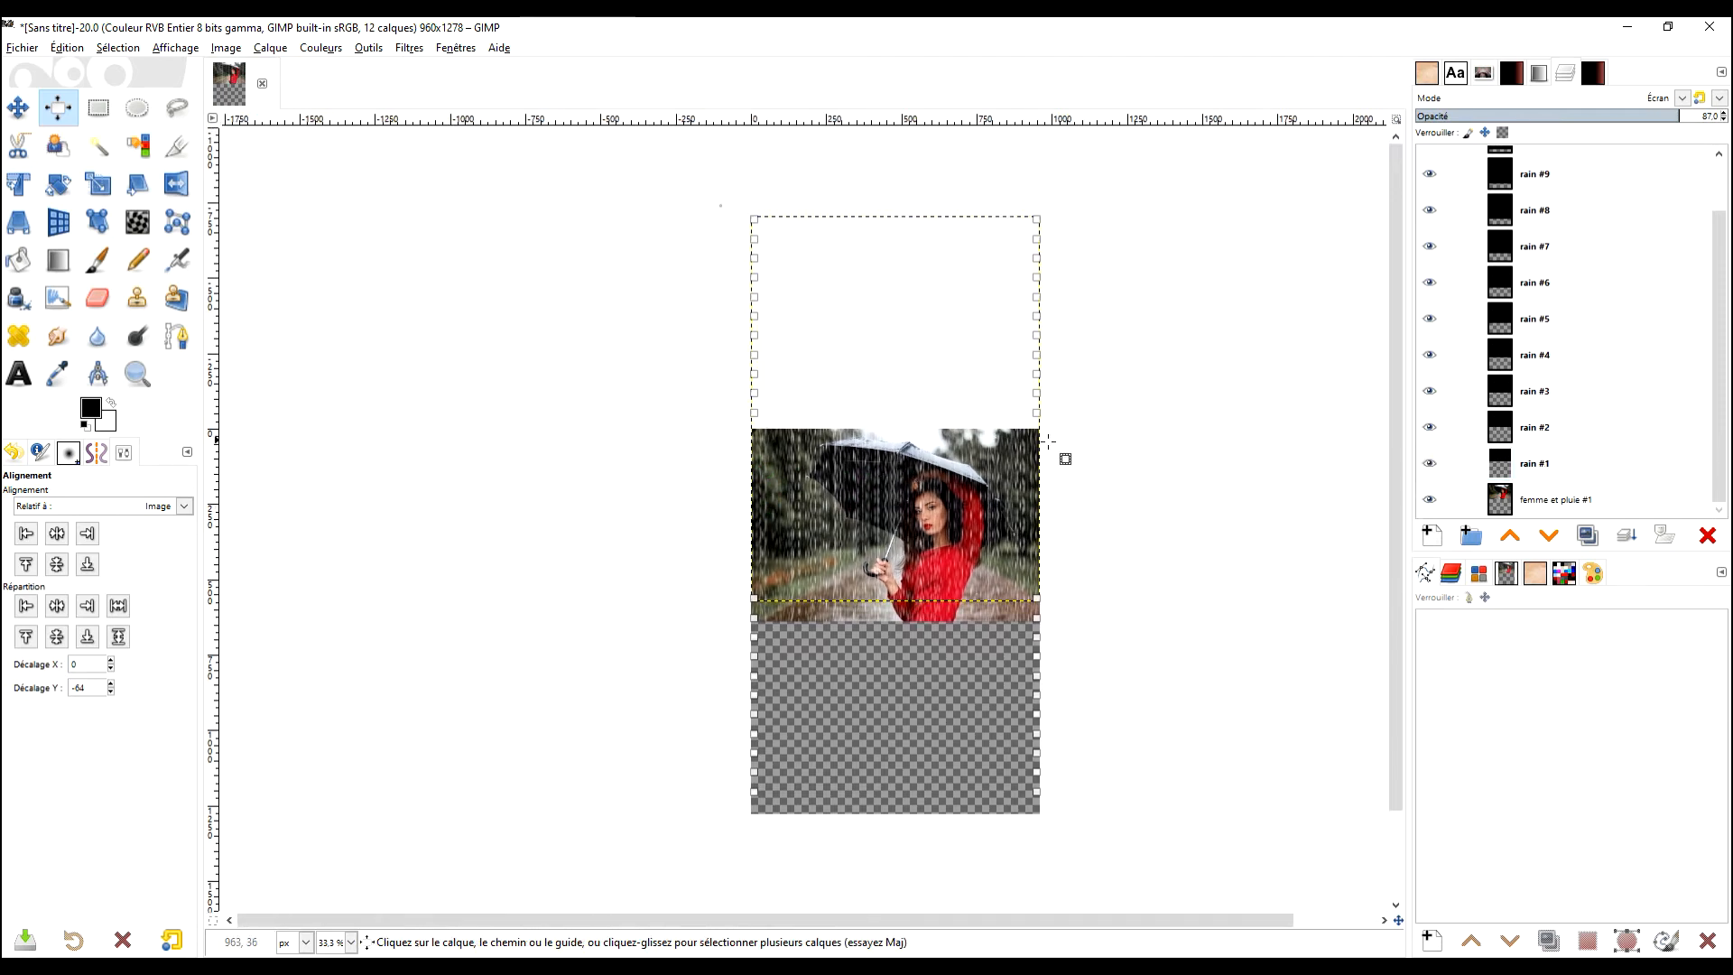
Crop the image to the photo's visible area, about 959 × 638 px, removing the transparent part below it
click(99, 109)
scroll(950, 528, up, 2)
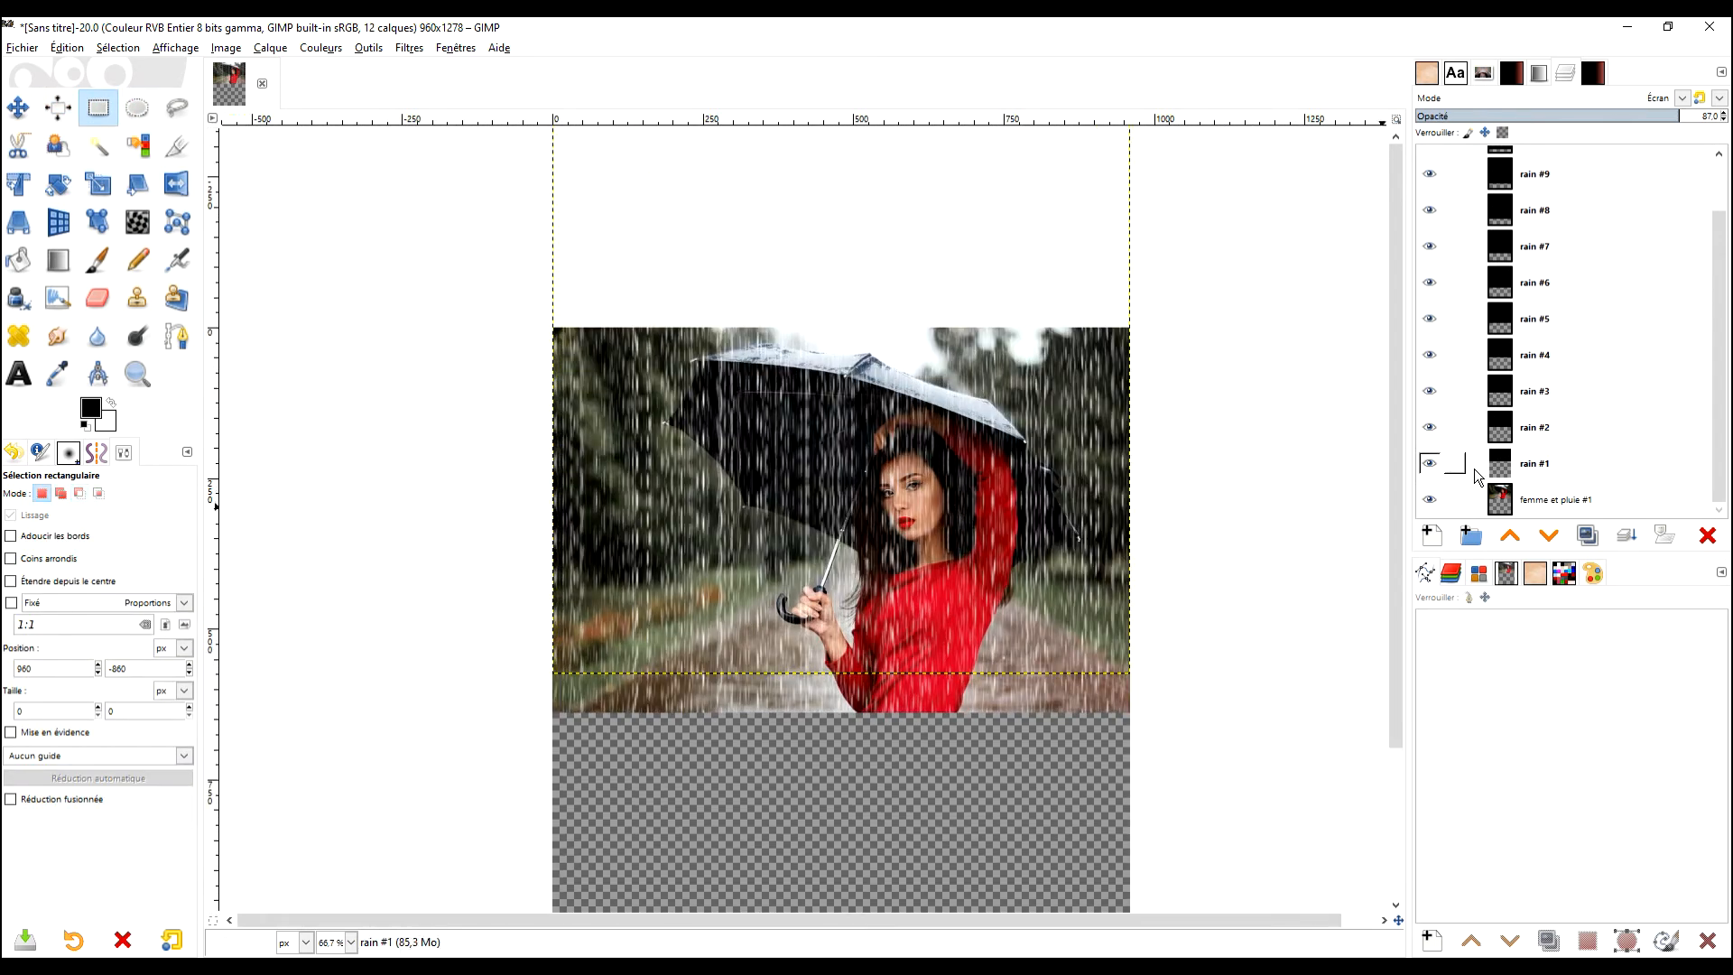
click(1534, 465)
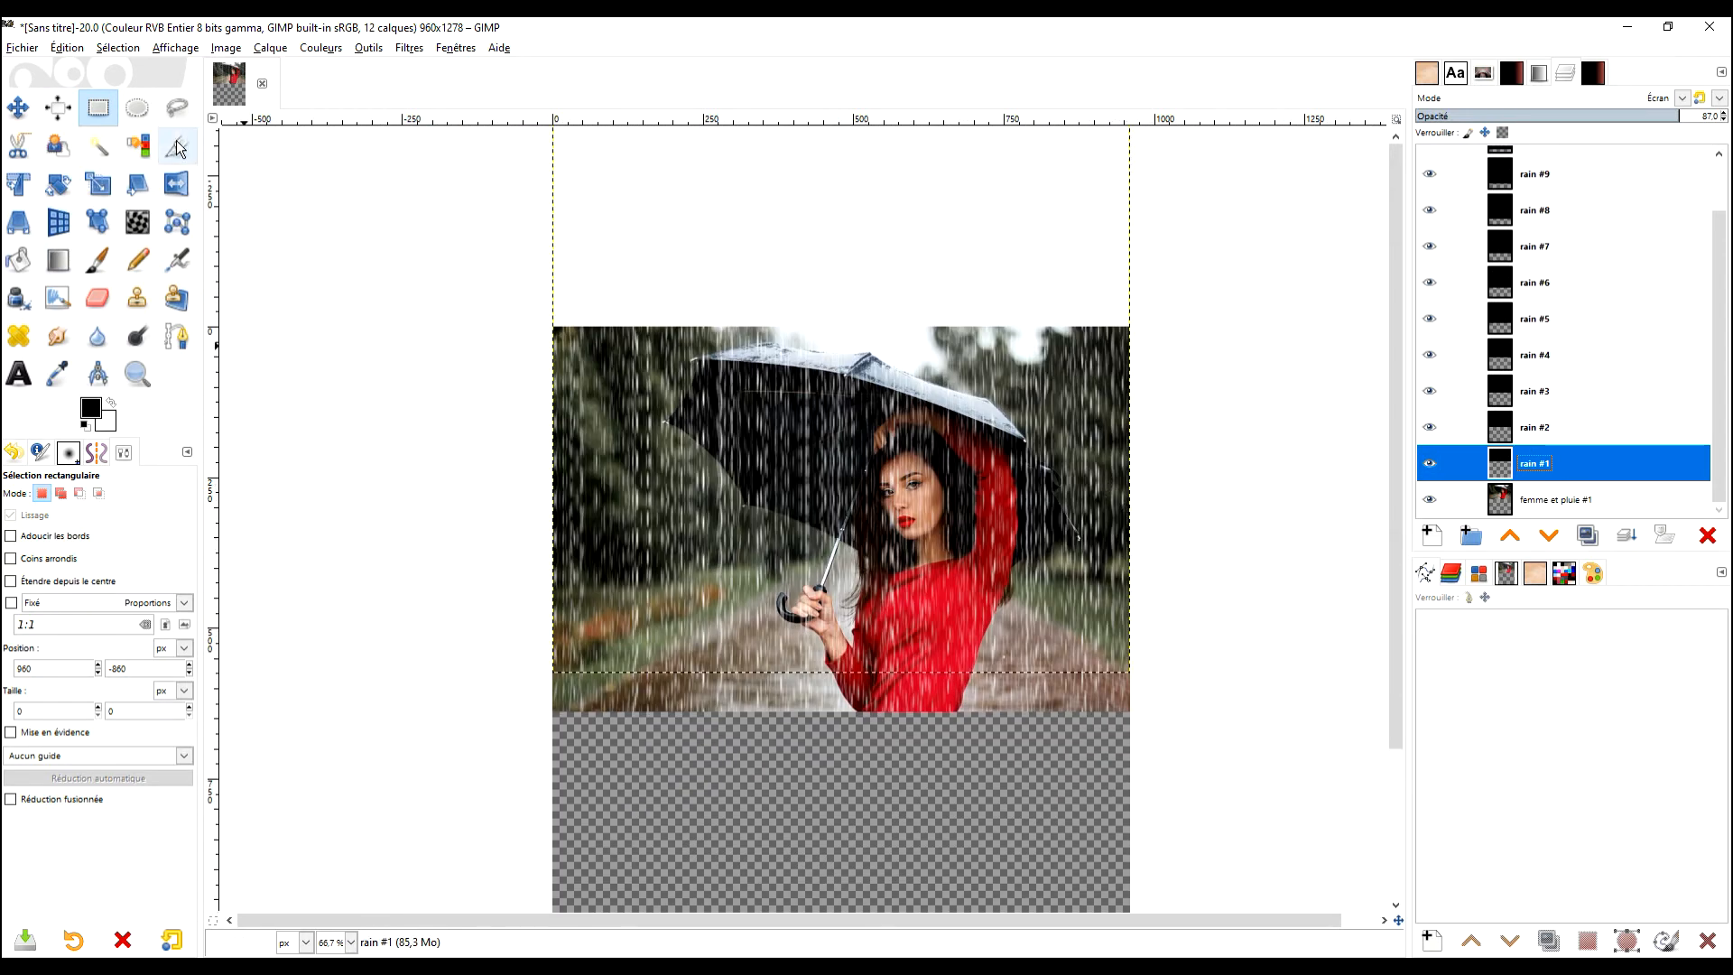
click(177, 147)
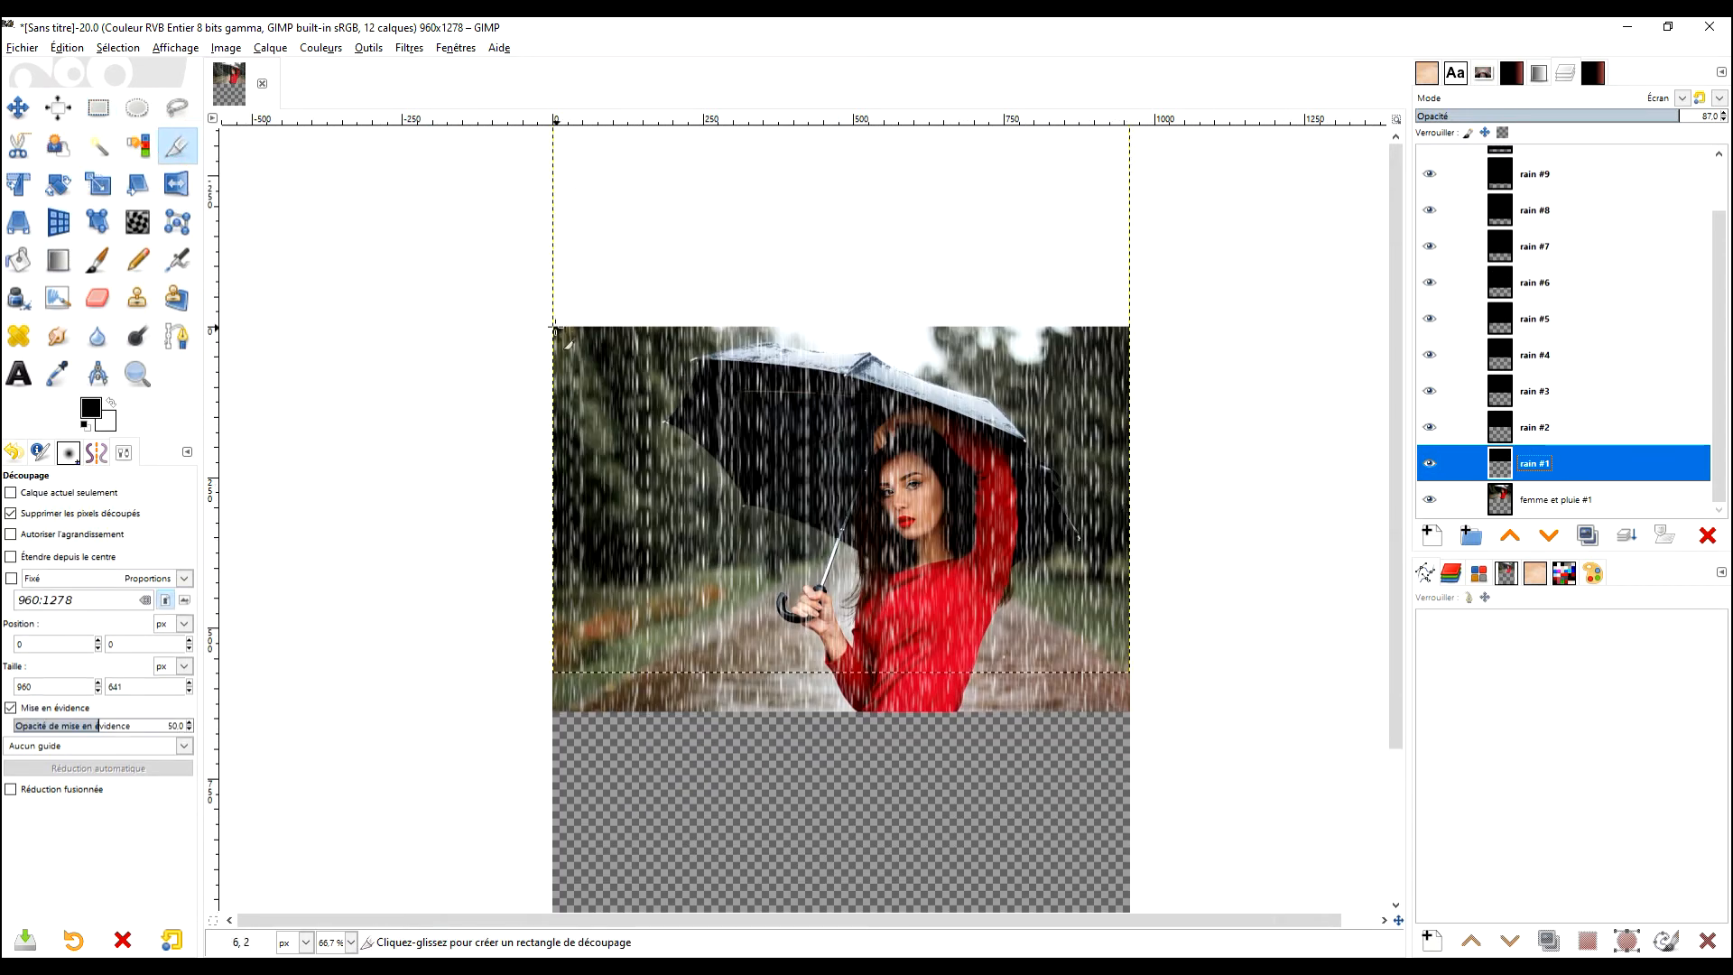
mouse_move(556, 330)
mouse_down()
mouse_move(840, 704)
mouse_move(1130, 713)
mouse_up()
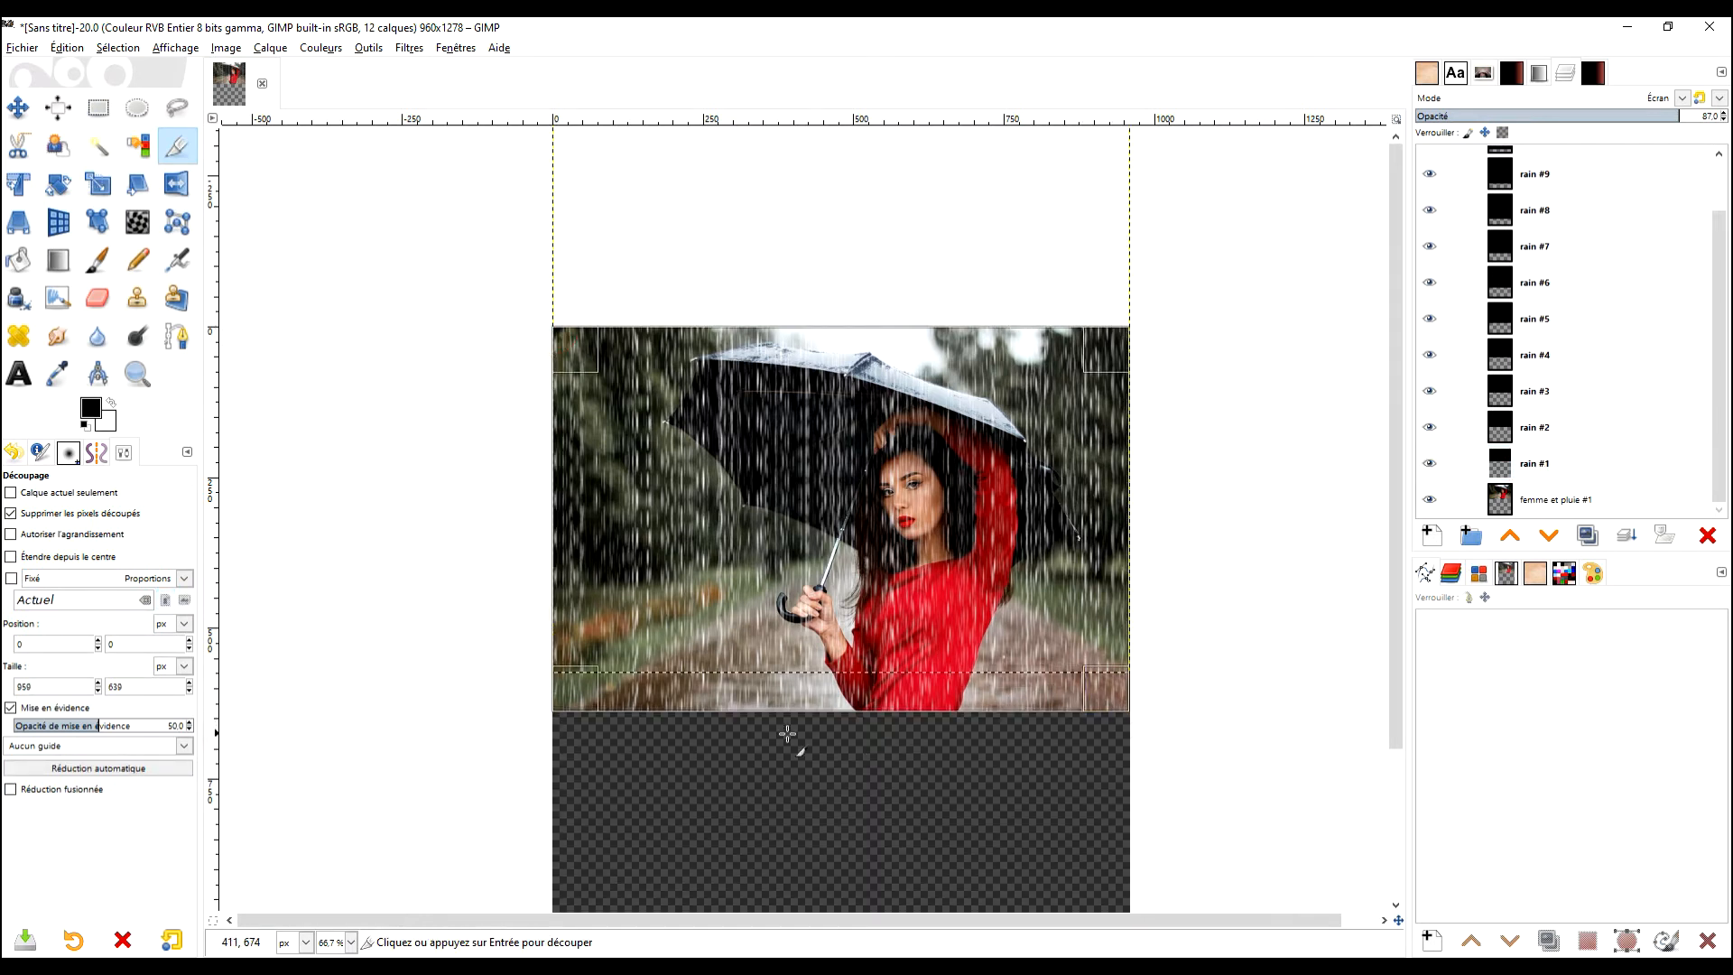
scroll(724, 720, up, 2)
scroll(970, 531, down, 2)
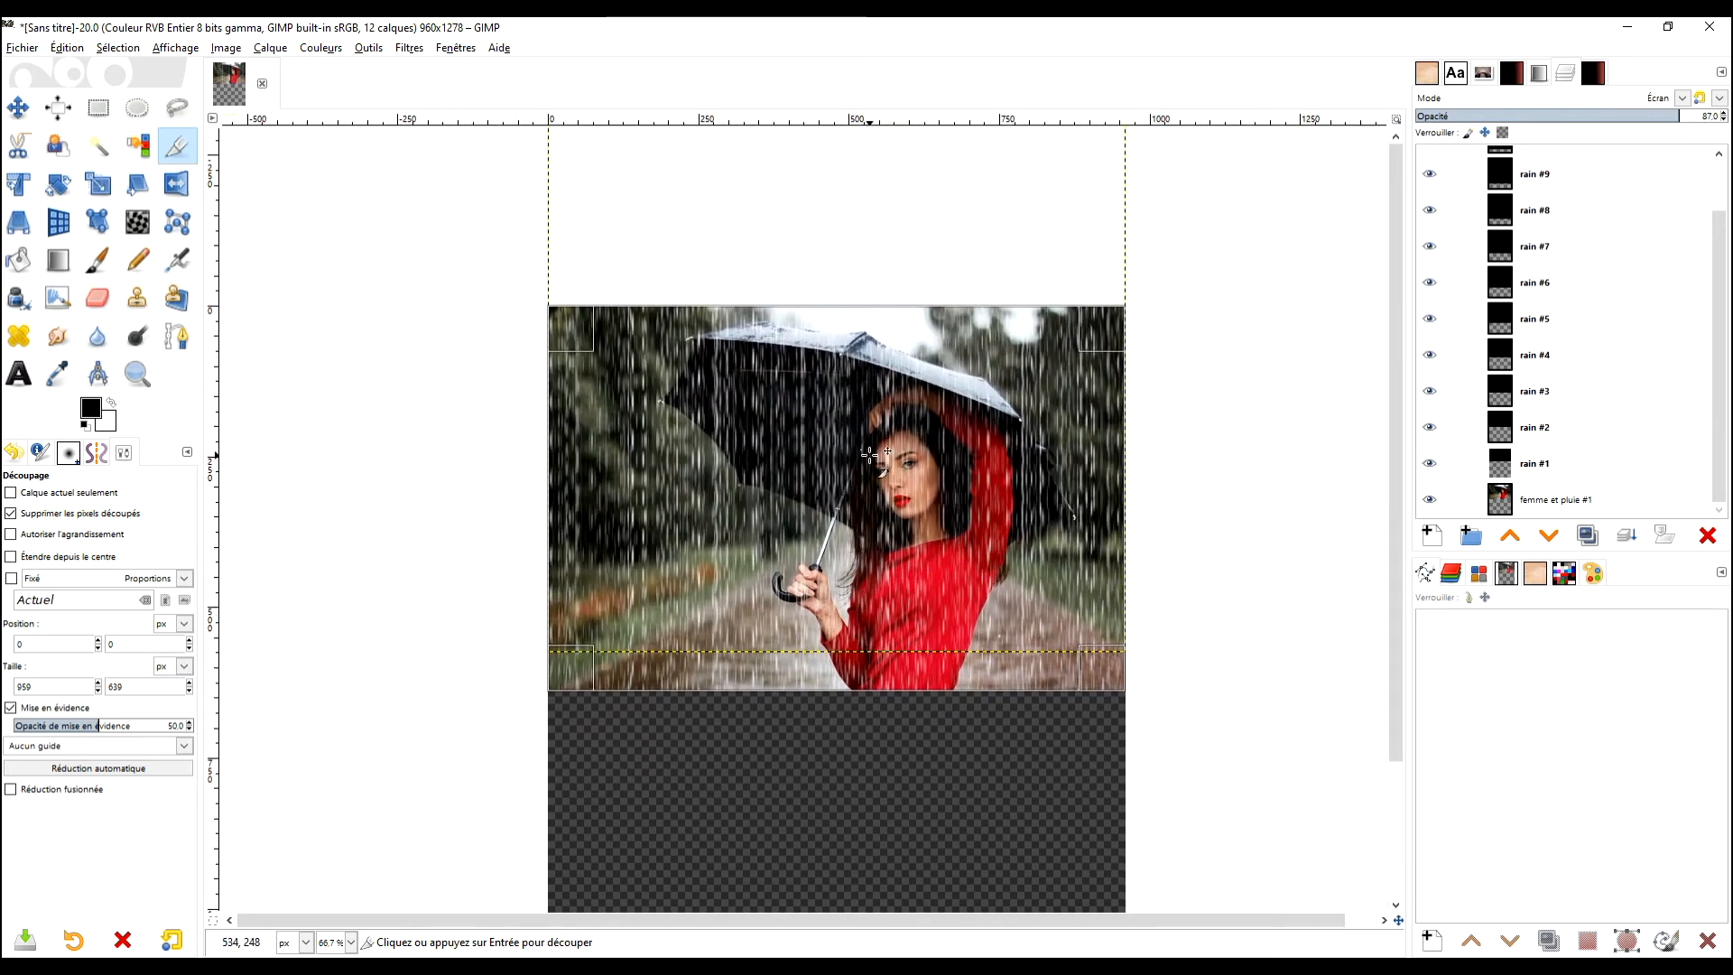
click(1590, 502)
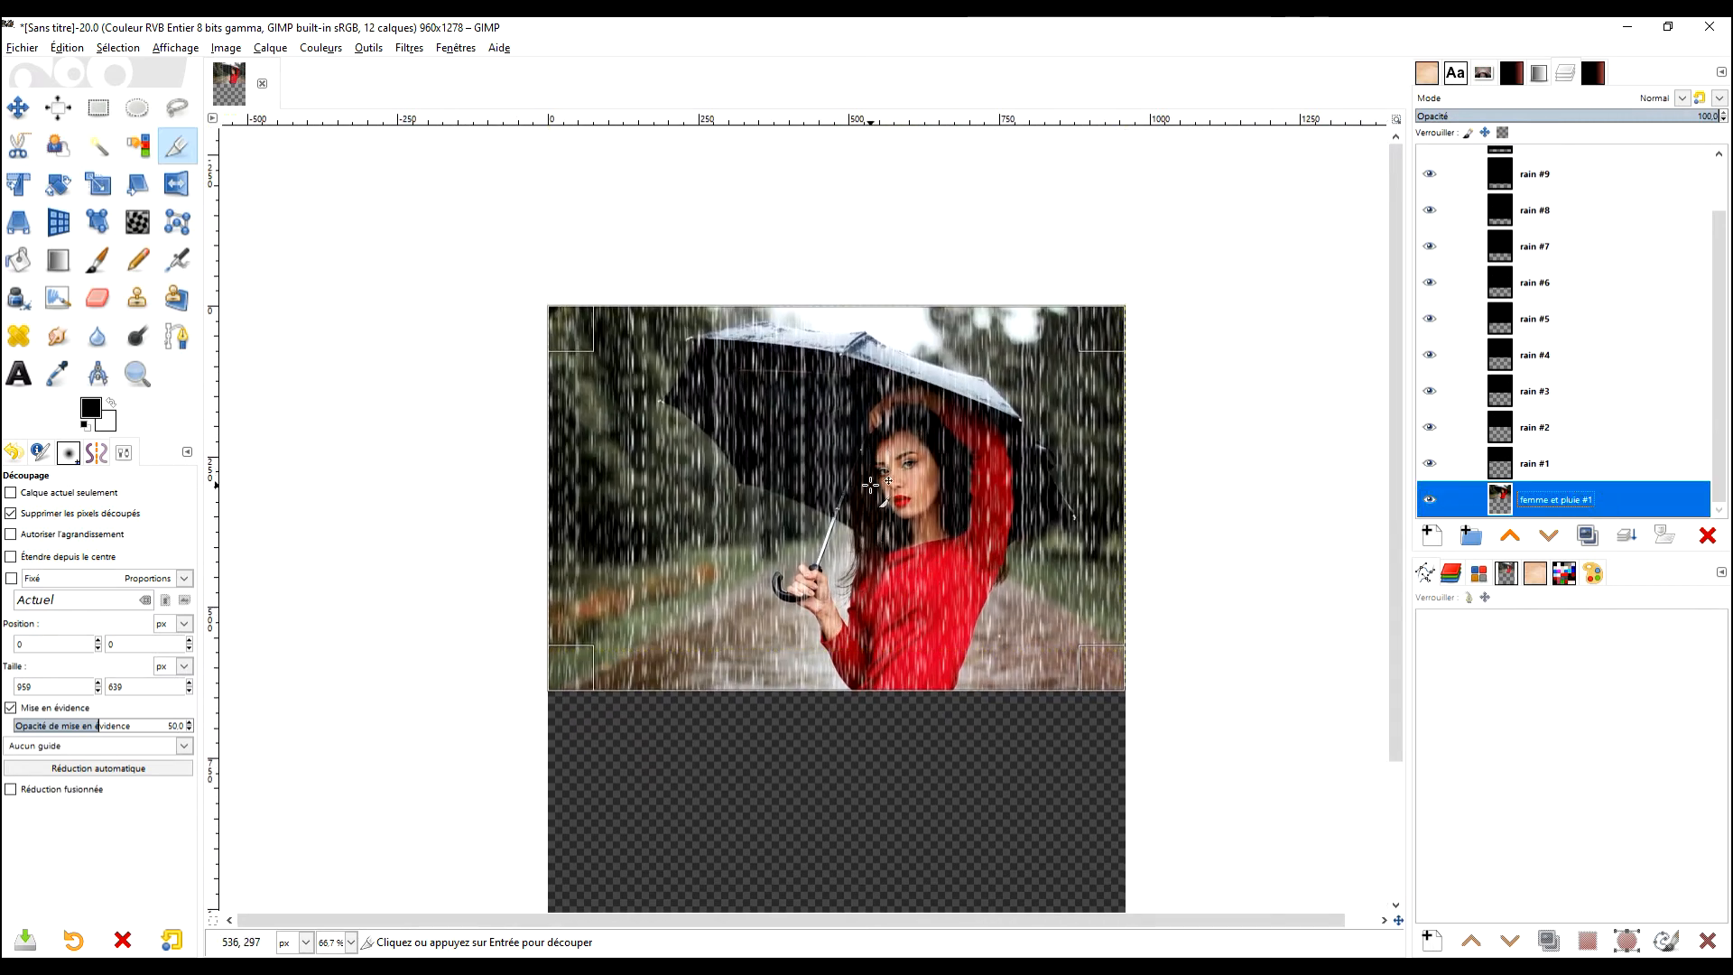
drag(873, 350, 875, 347)
click(903, 429)
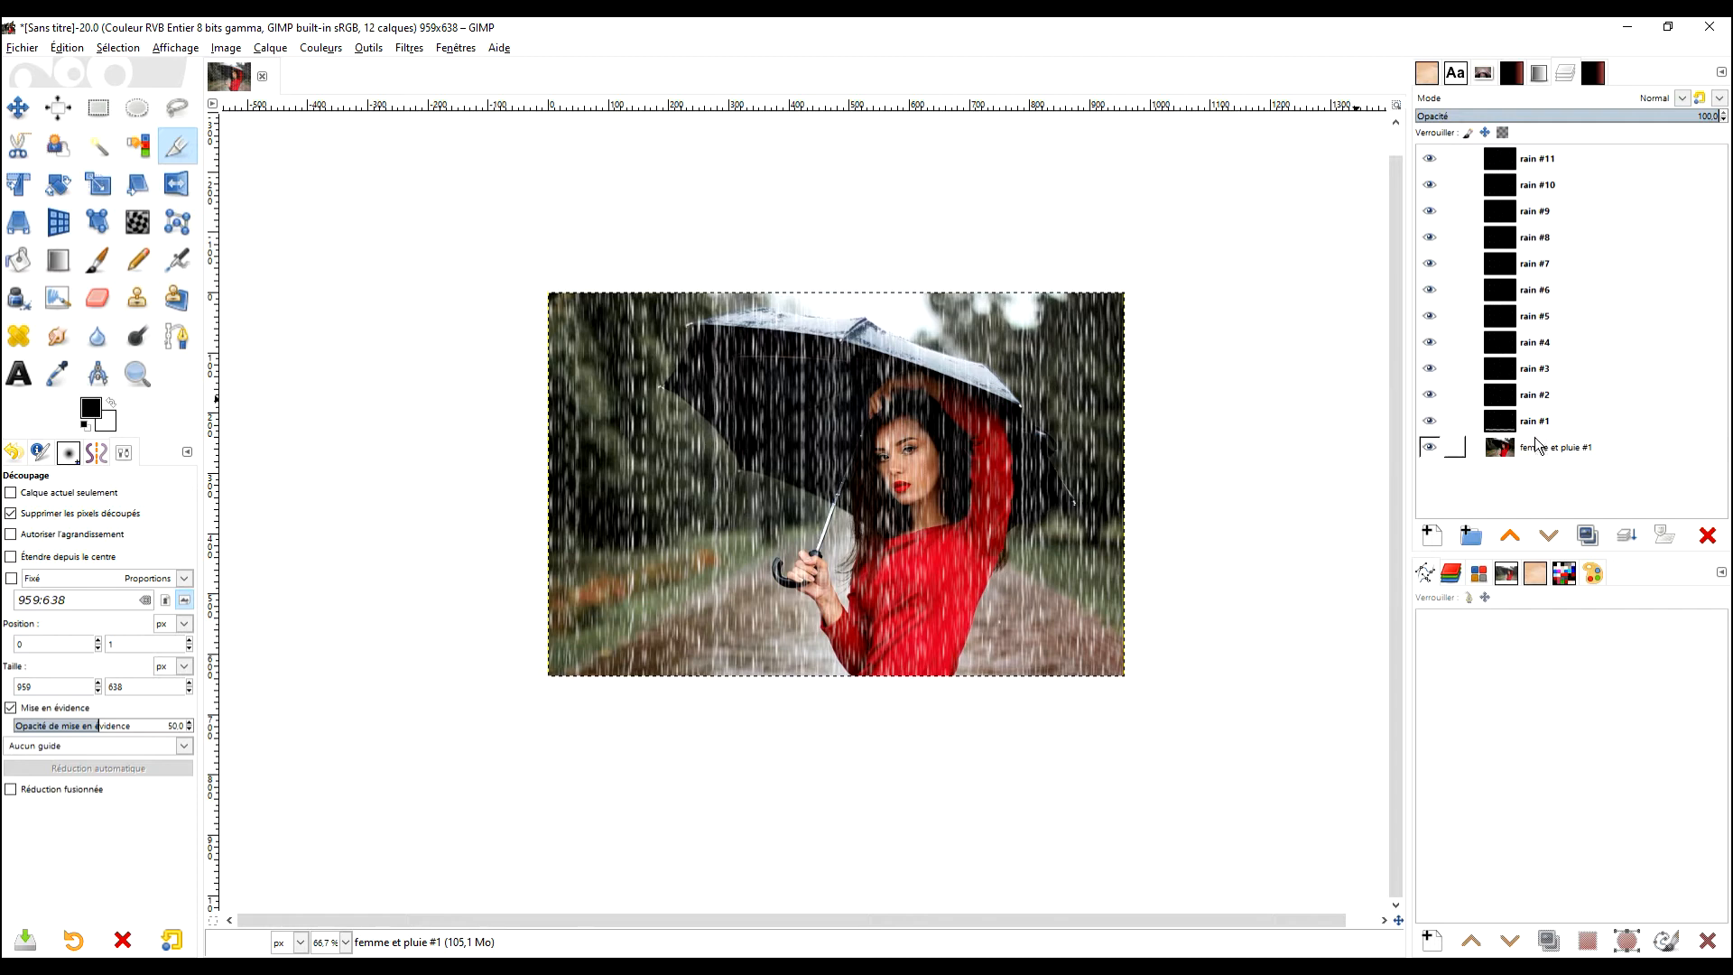
Run the Blend animation filter from the photo layer with 1 intermediate frame, a maximum blur radius of 0 and looping enabled
click(1543, 455)
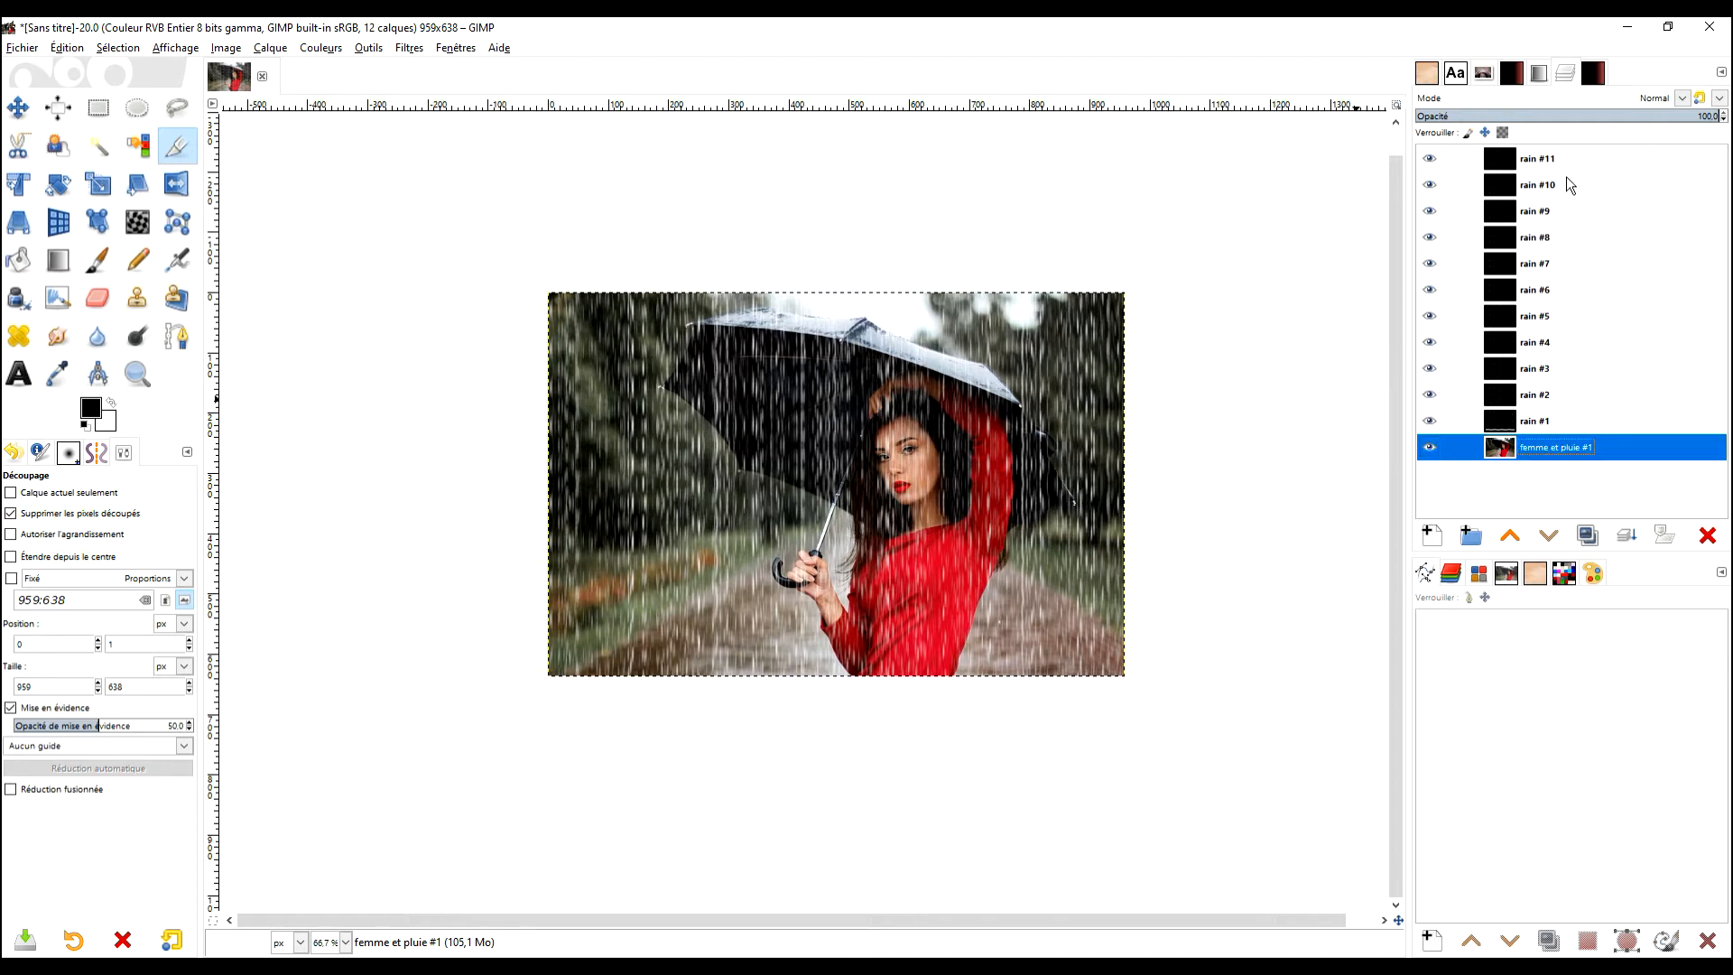
click(408, 49)
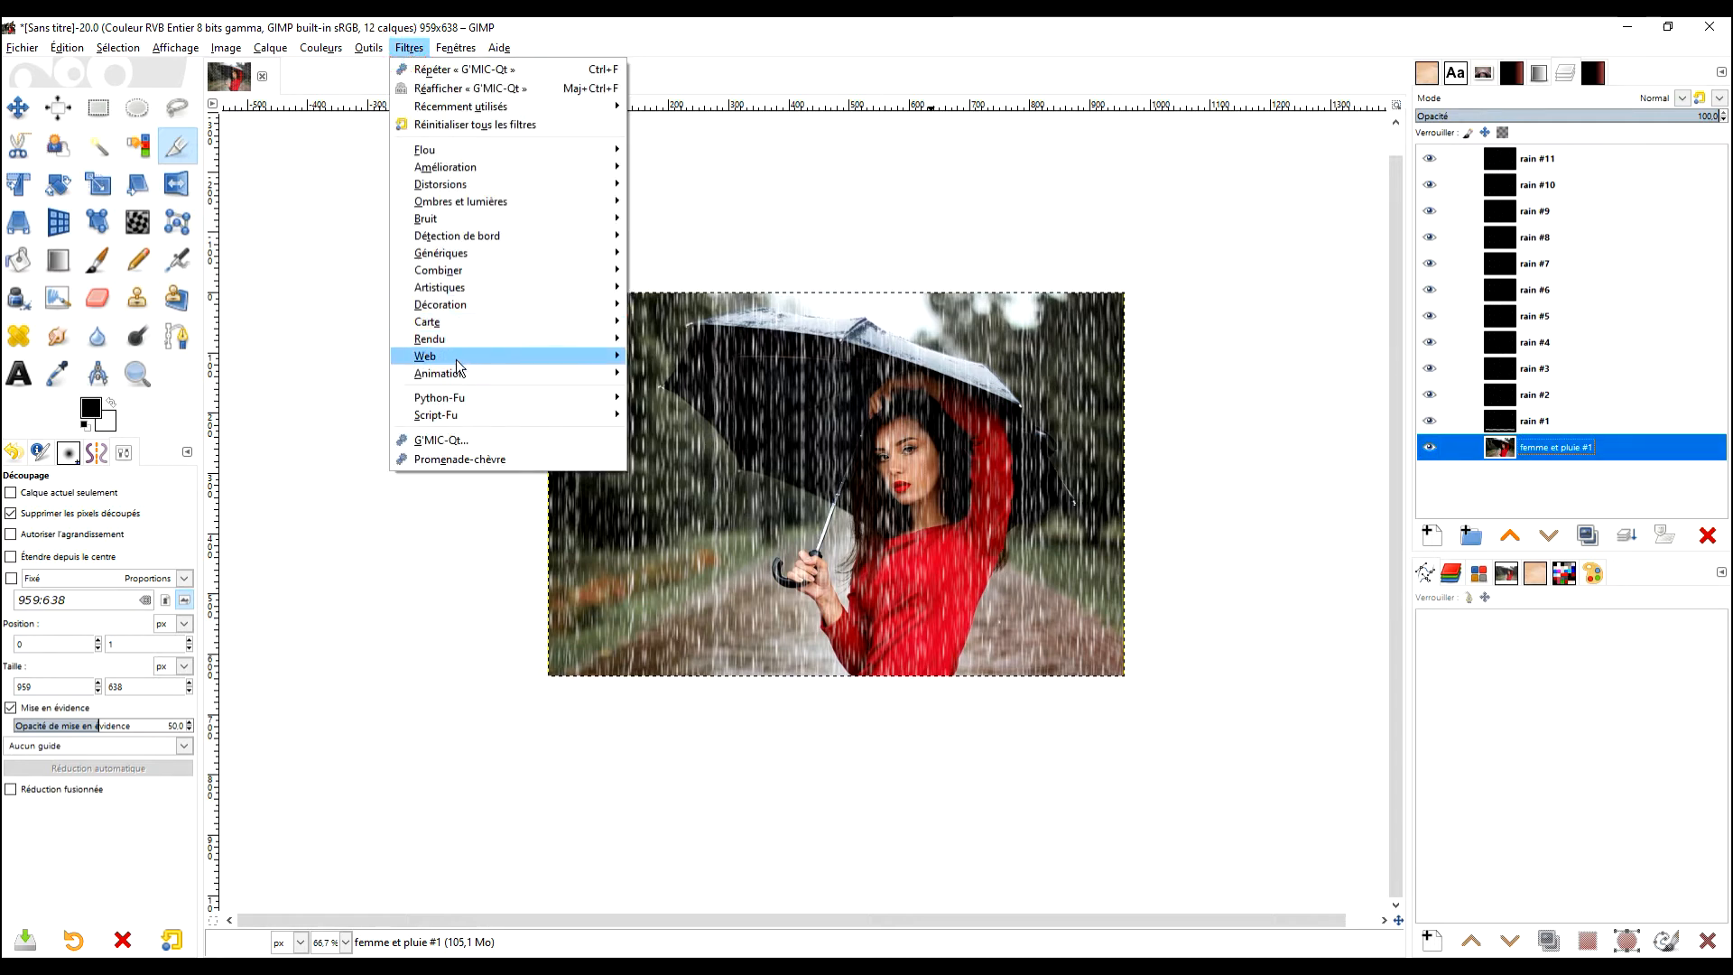
mouse_move(461, 373)
click(679, 432)
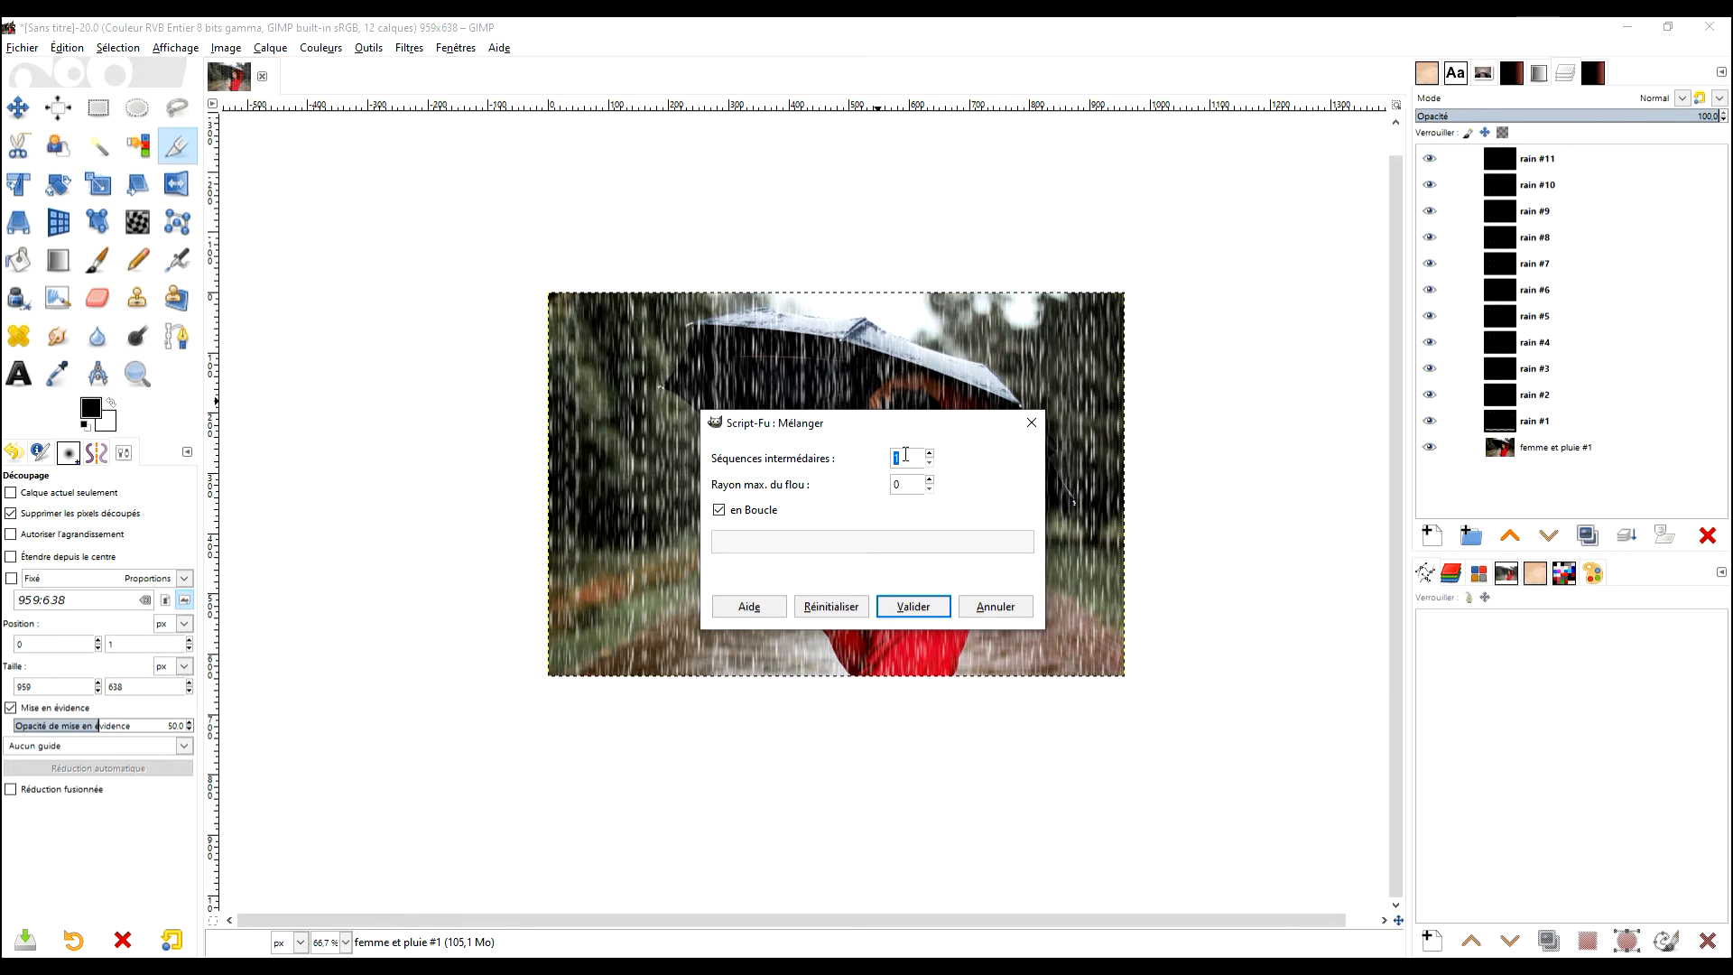
click(906, 601)
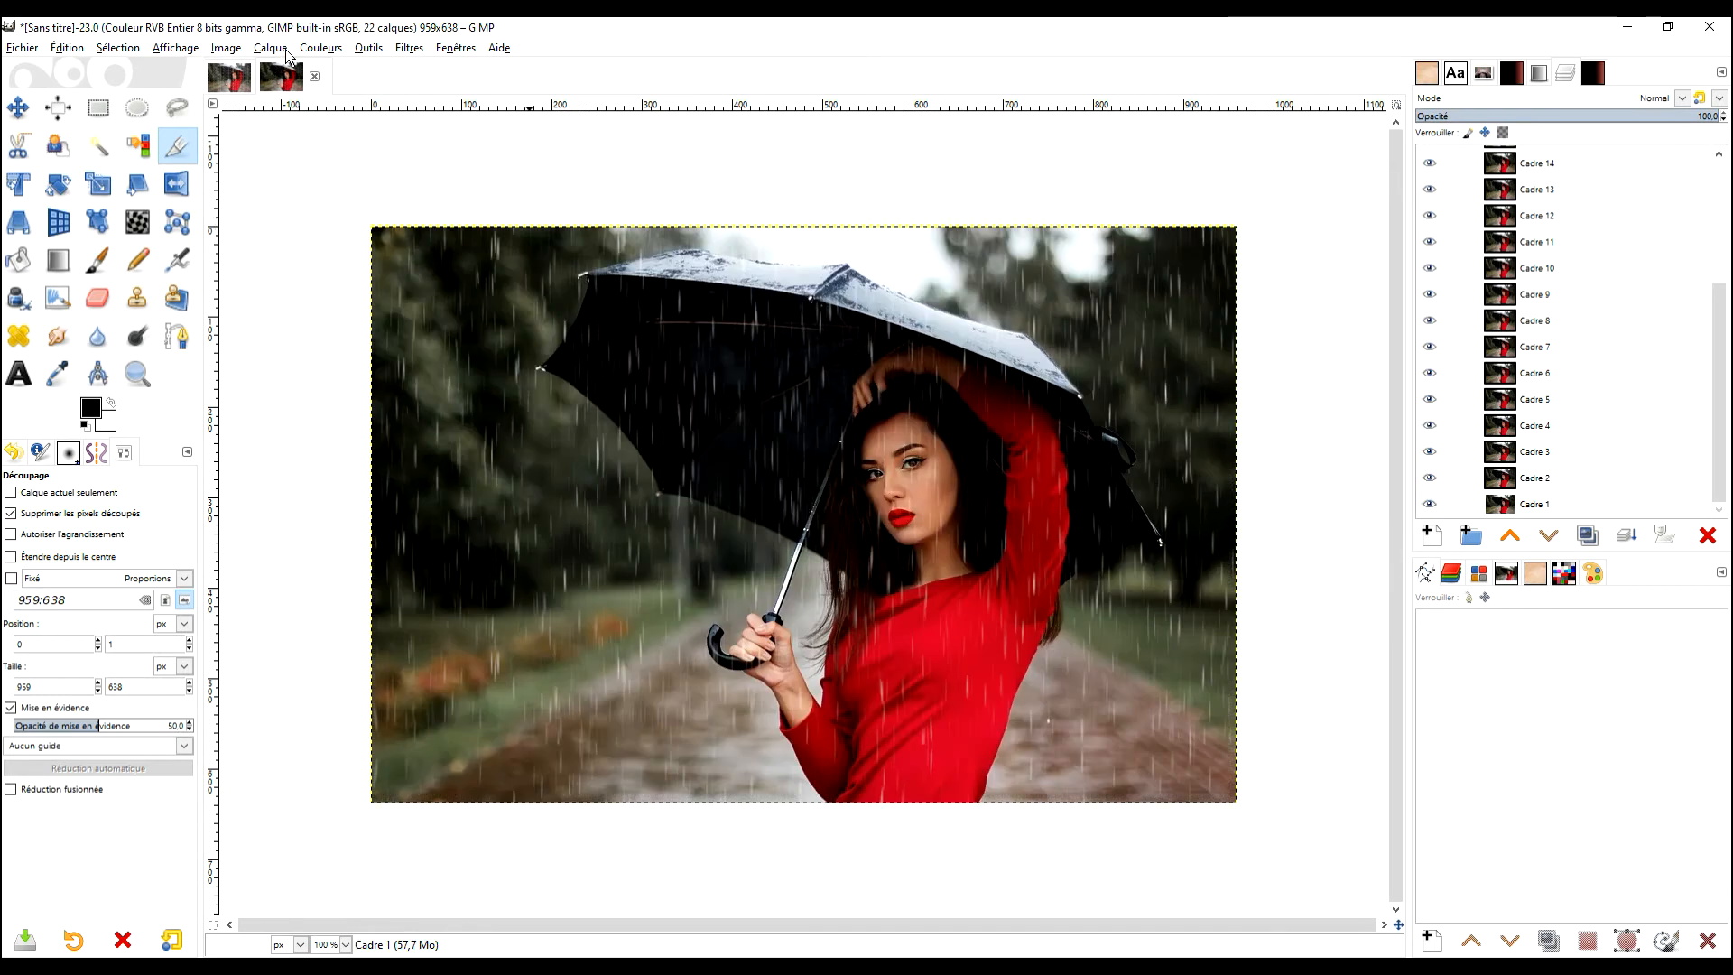
Preview the rain animation in a maximised playback window using one frame per layer (replace), and close the preview
click(409, 47)
mouse_move(528, 372)
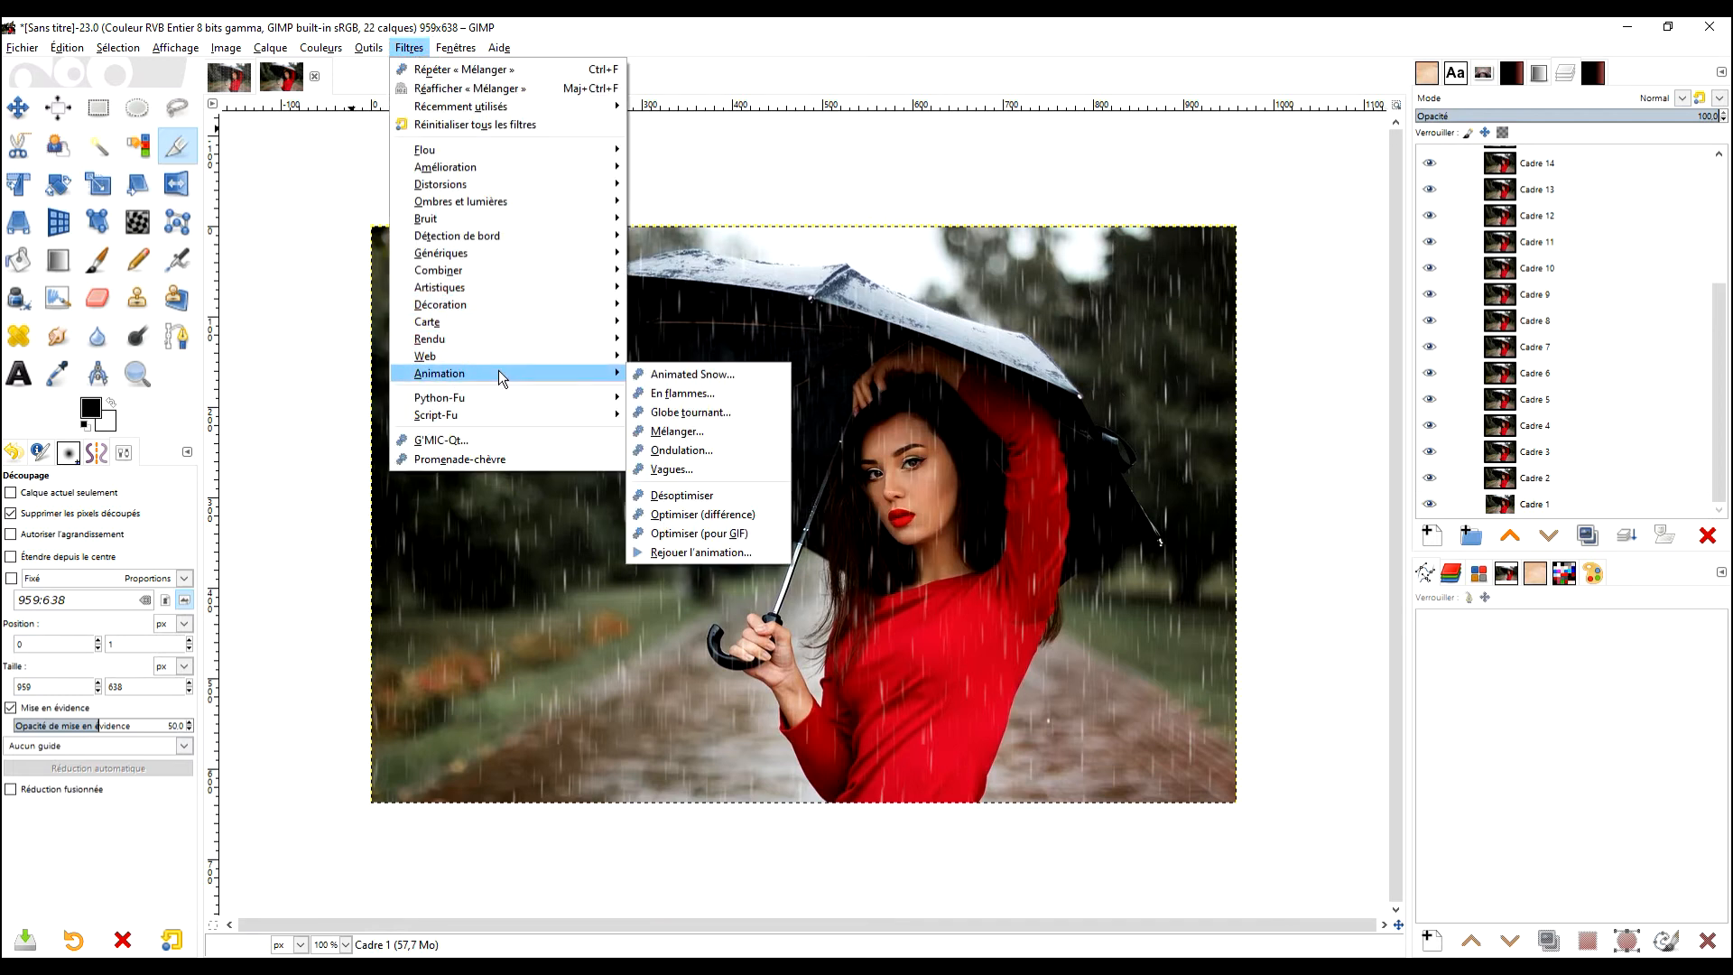
click(713, 553)
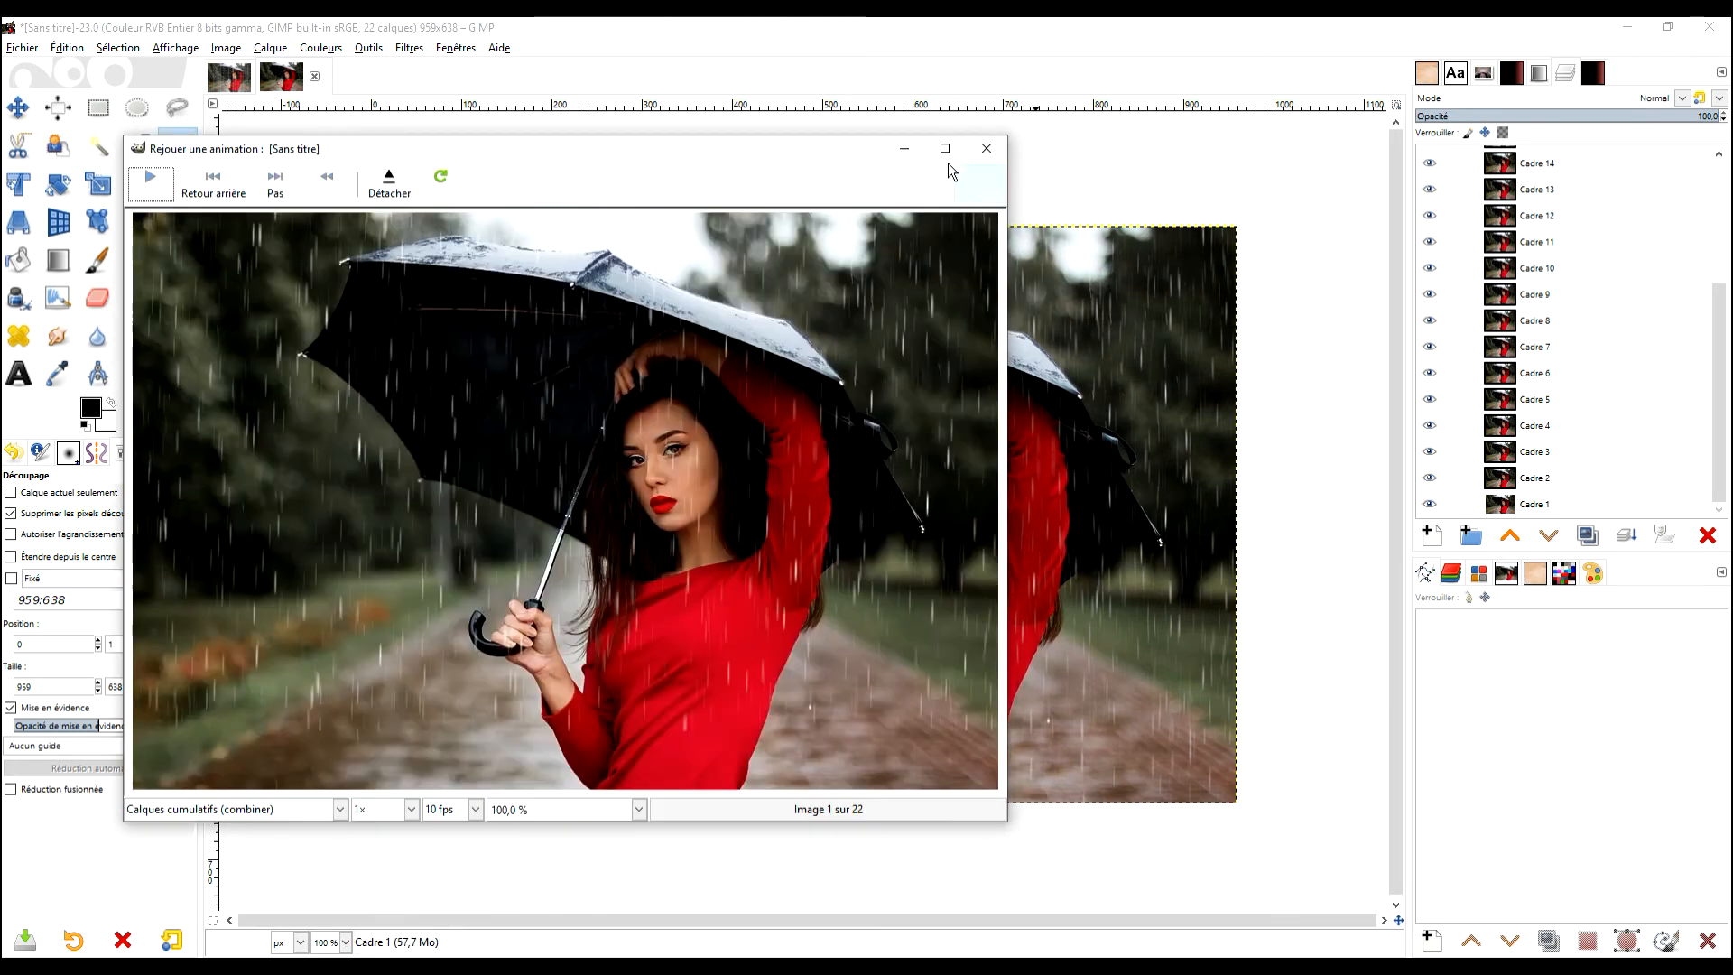
click(940, 142)
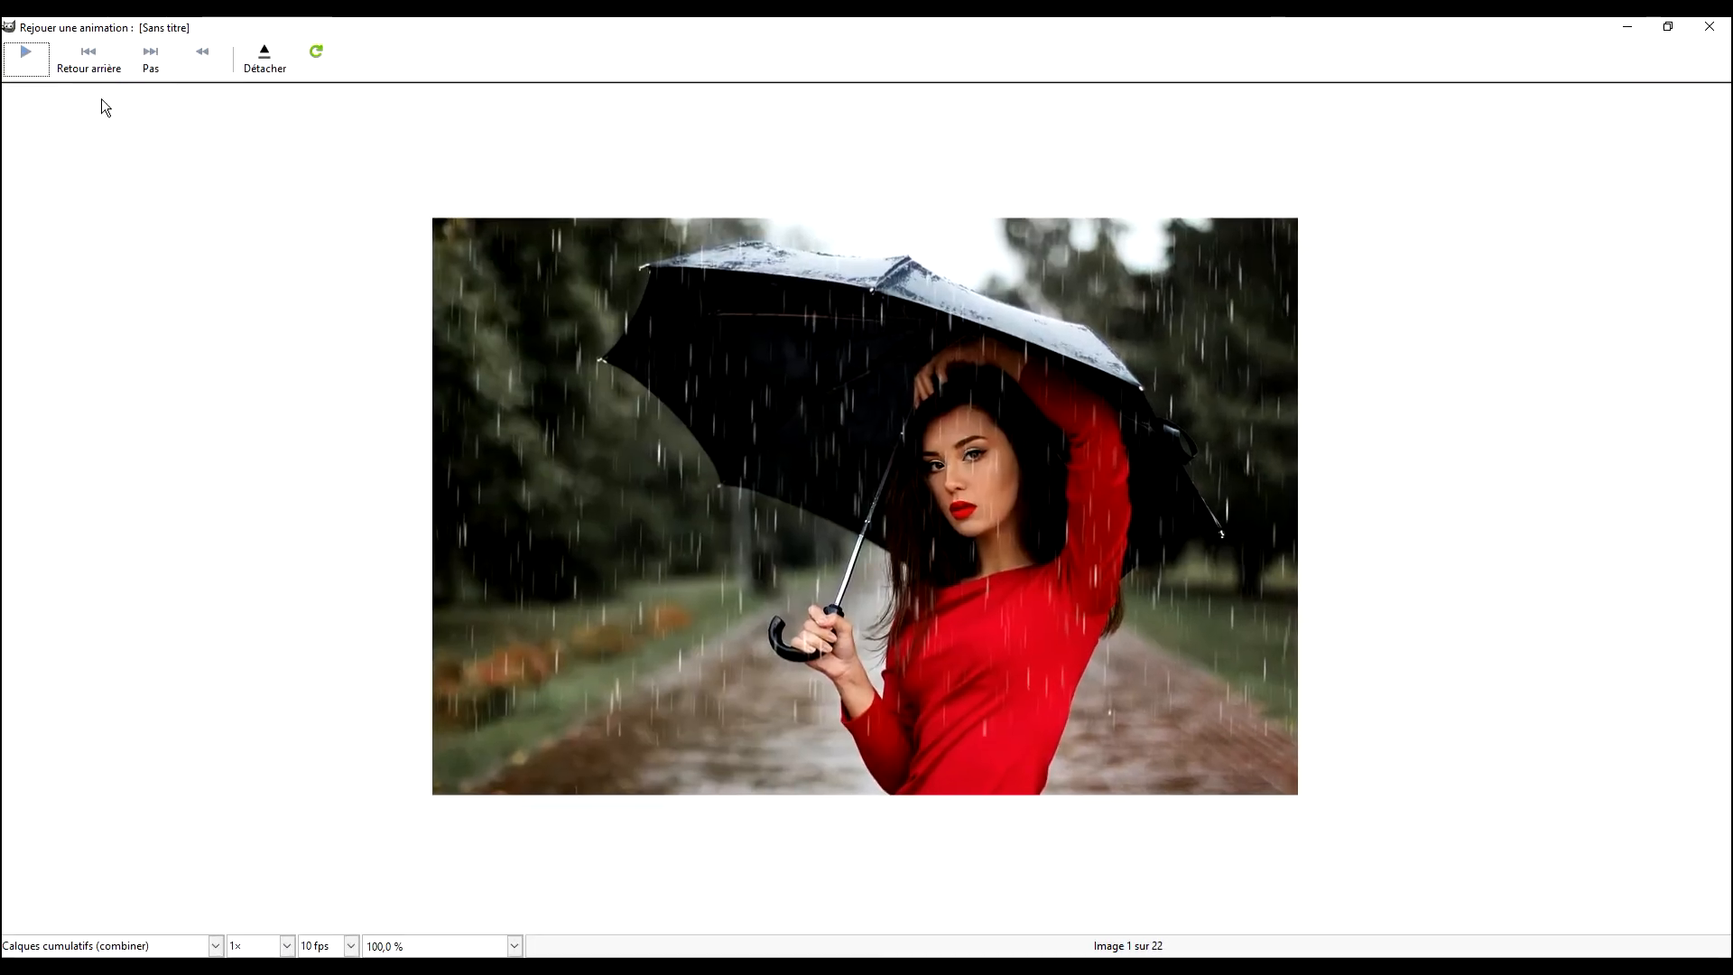
click(171, 947)
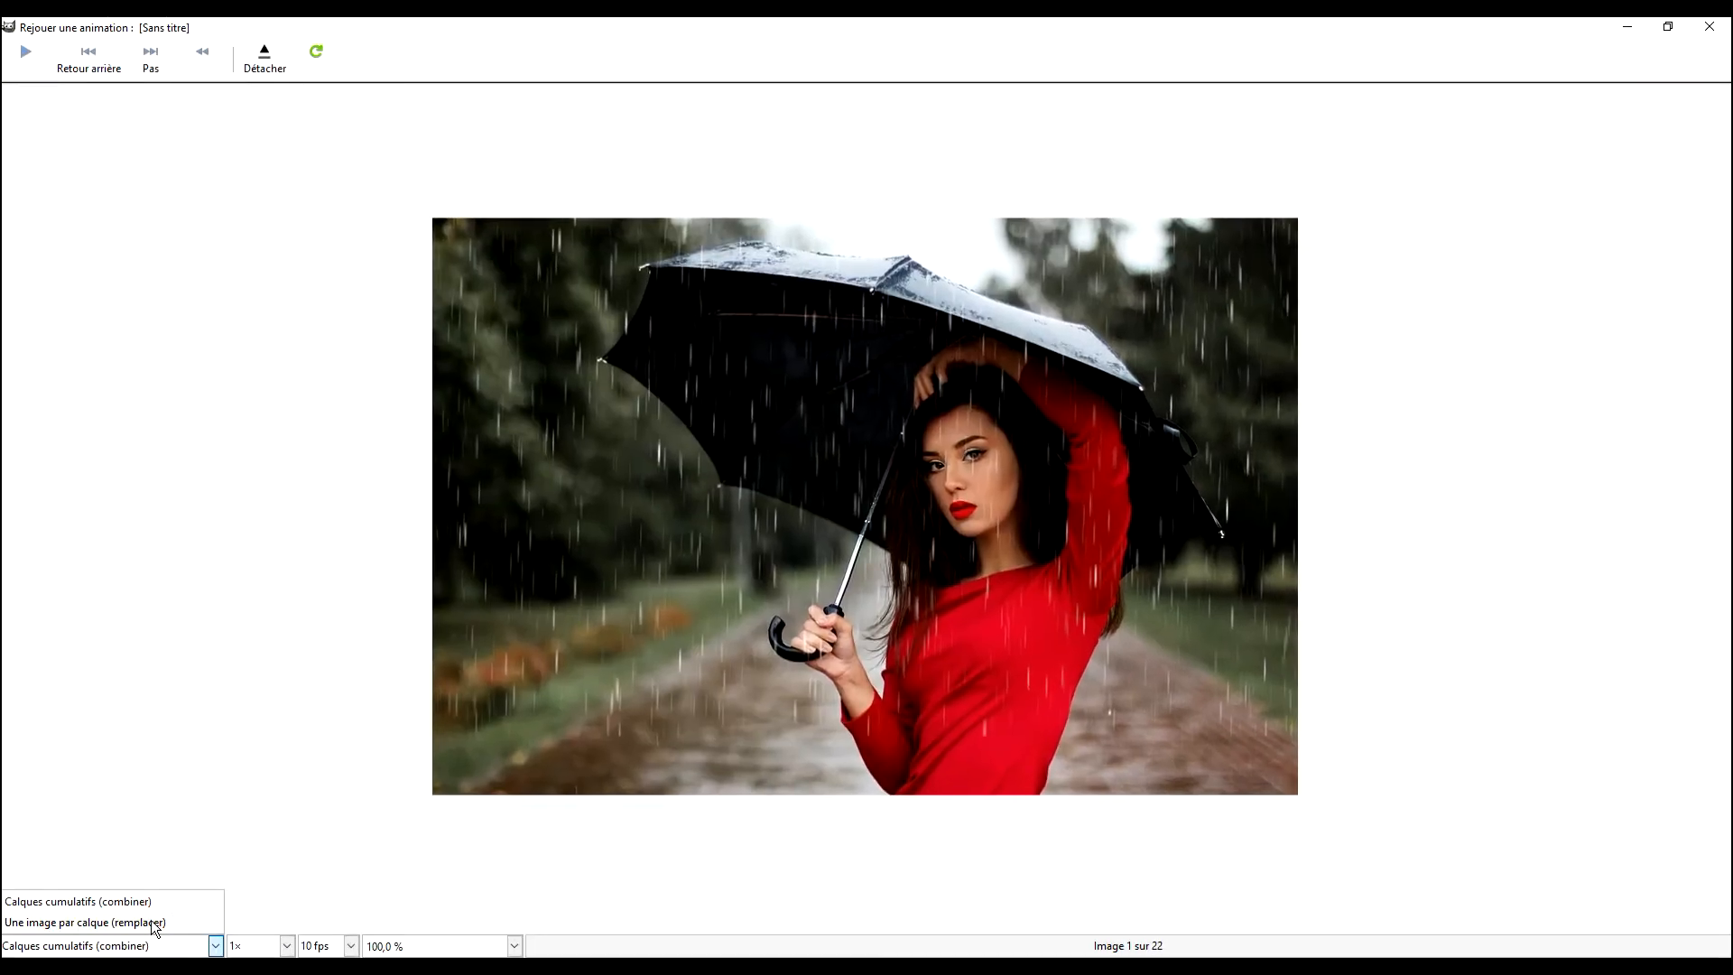
key(Down)
key(Return)
click(27, 56)
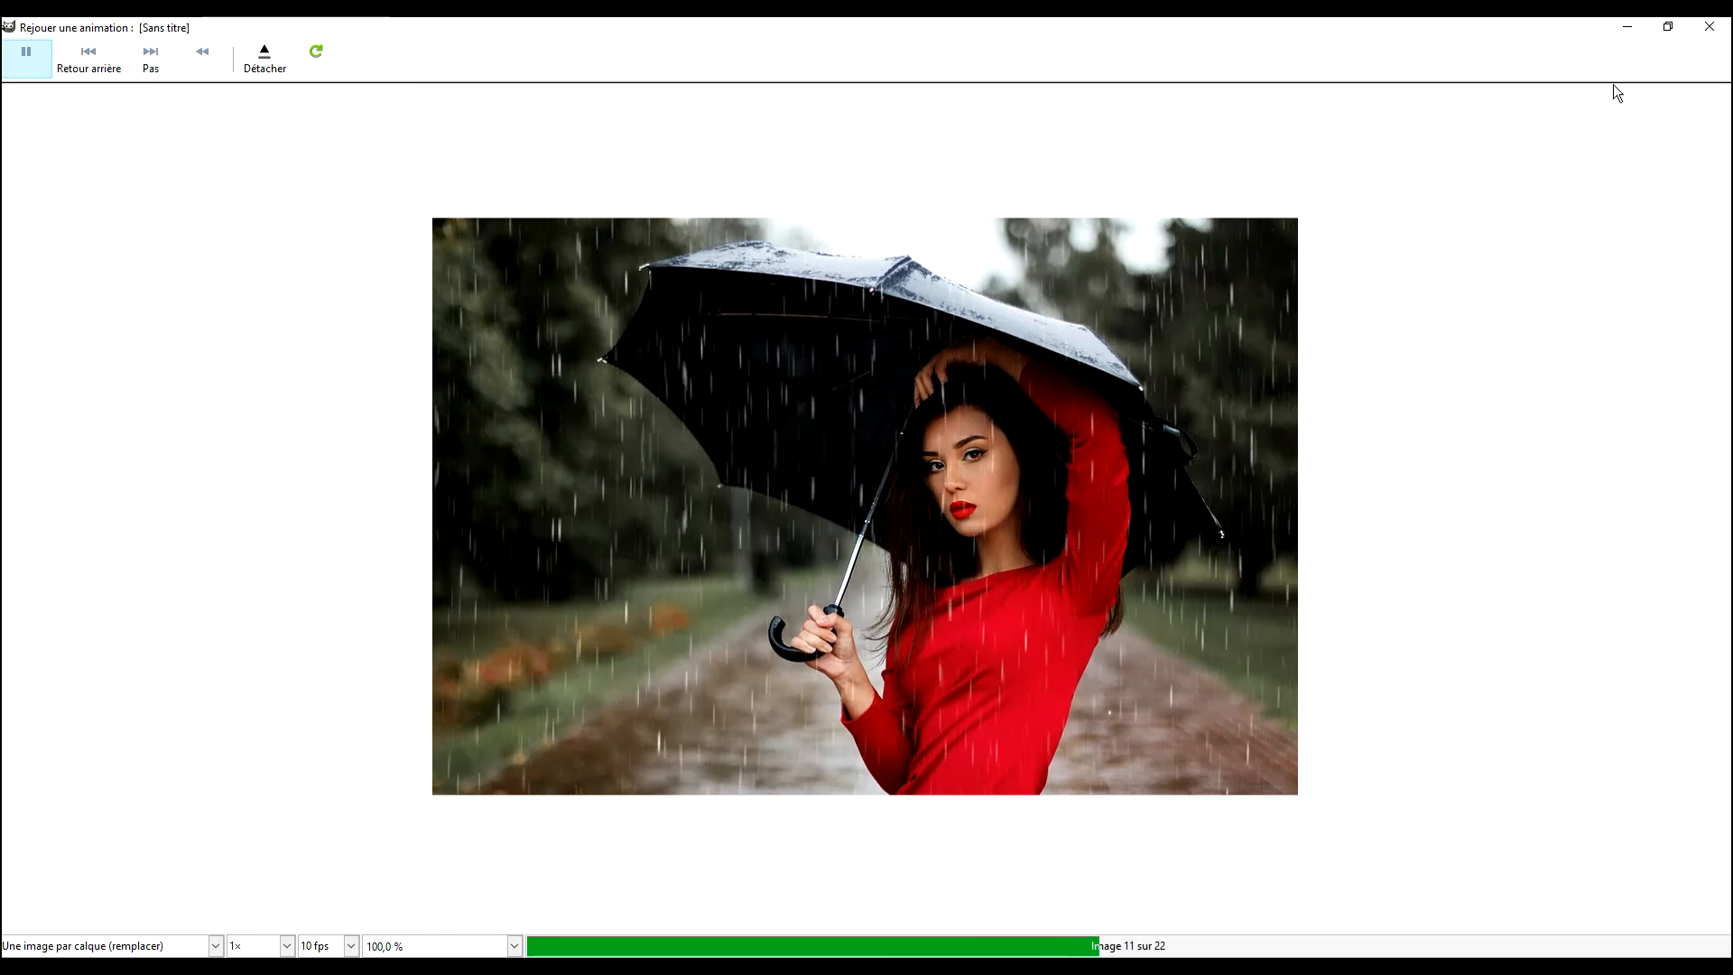
click(1707, 29)
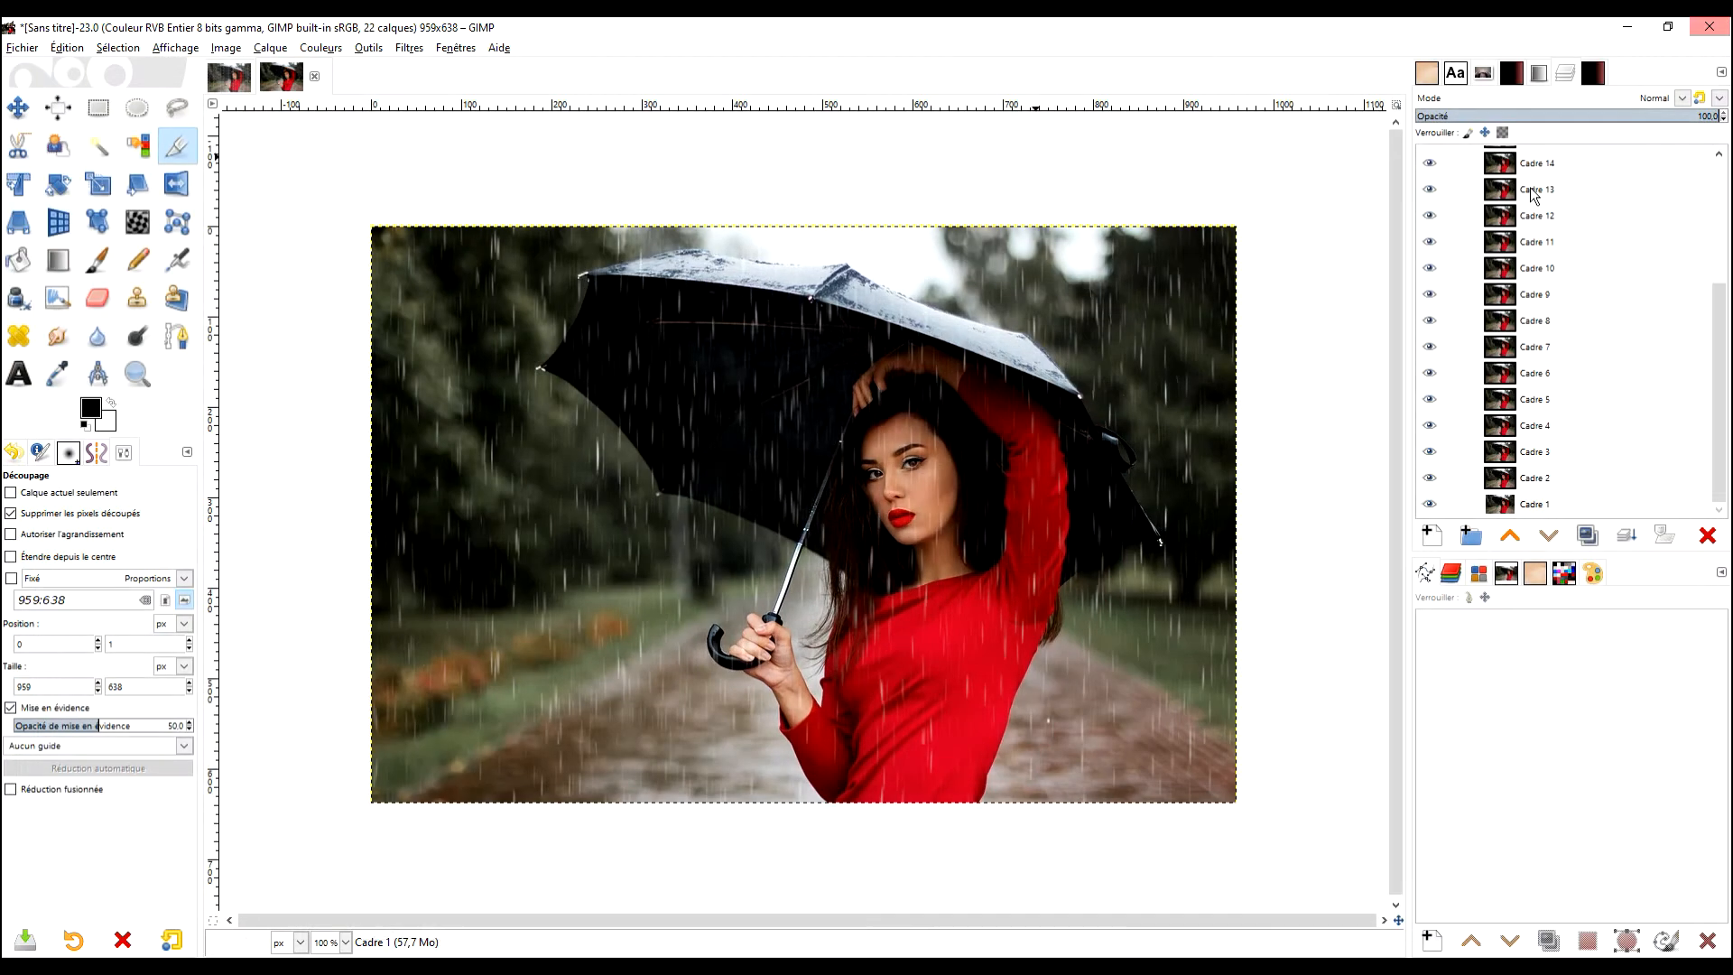
Export the image to the animations folder as 2020 08 09 pluie.gif, saved as an animation that loops forever
click(19, 48)
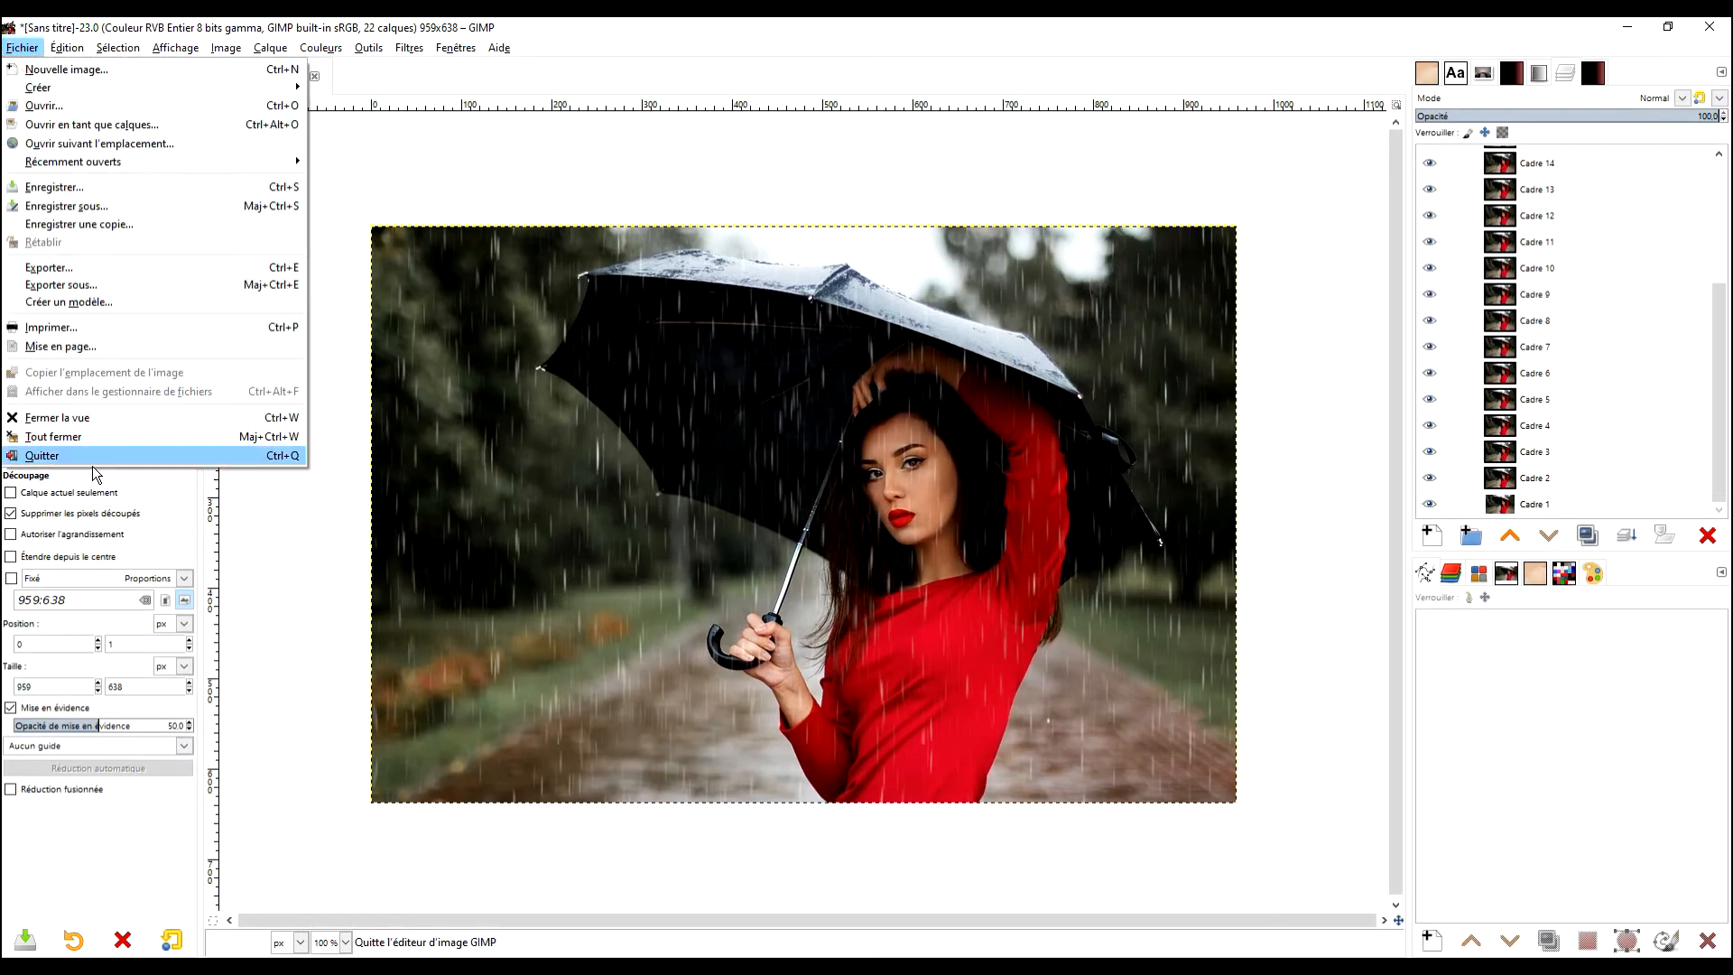
click(160, 268)
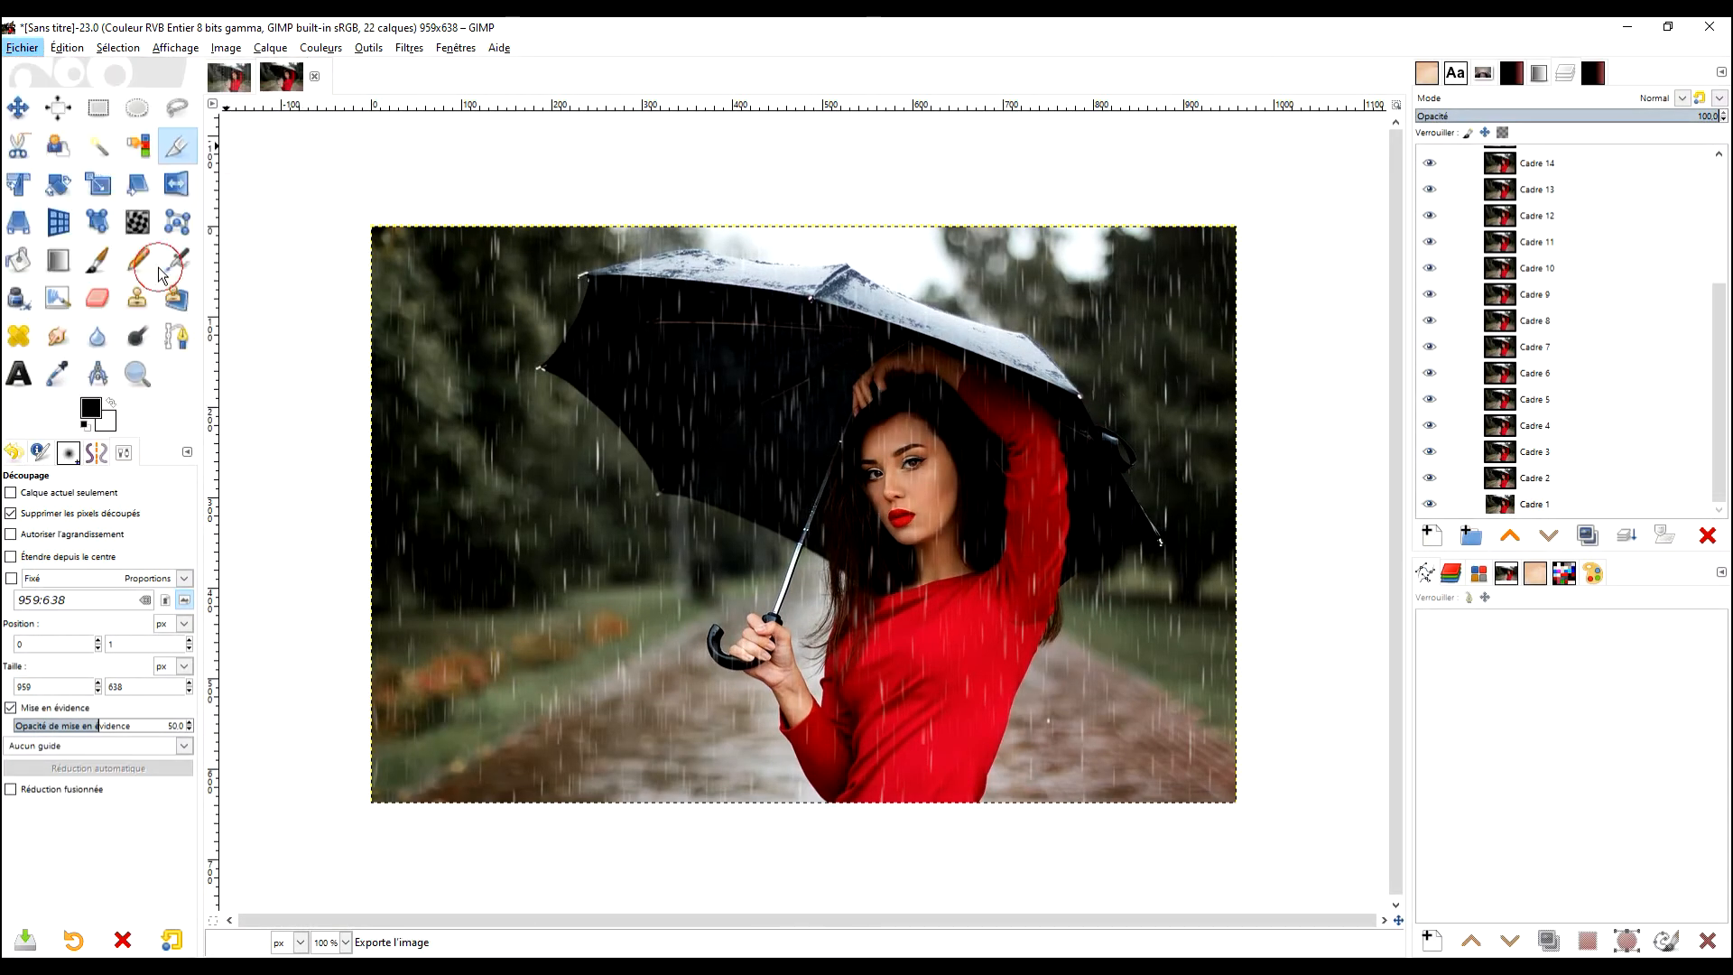
double_click(593, 359)
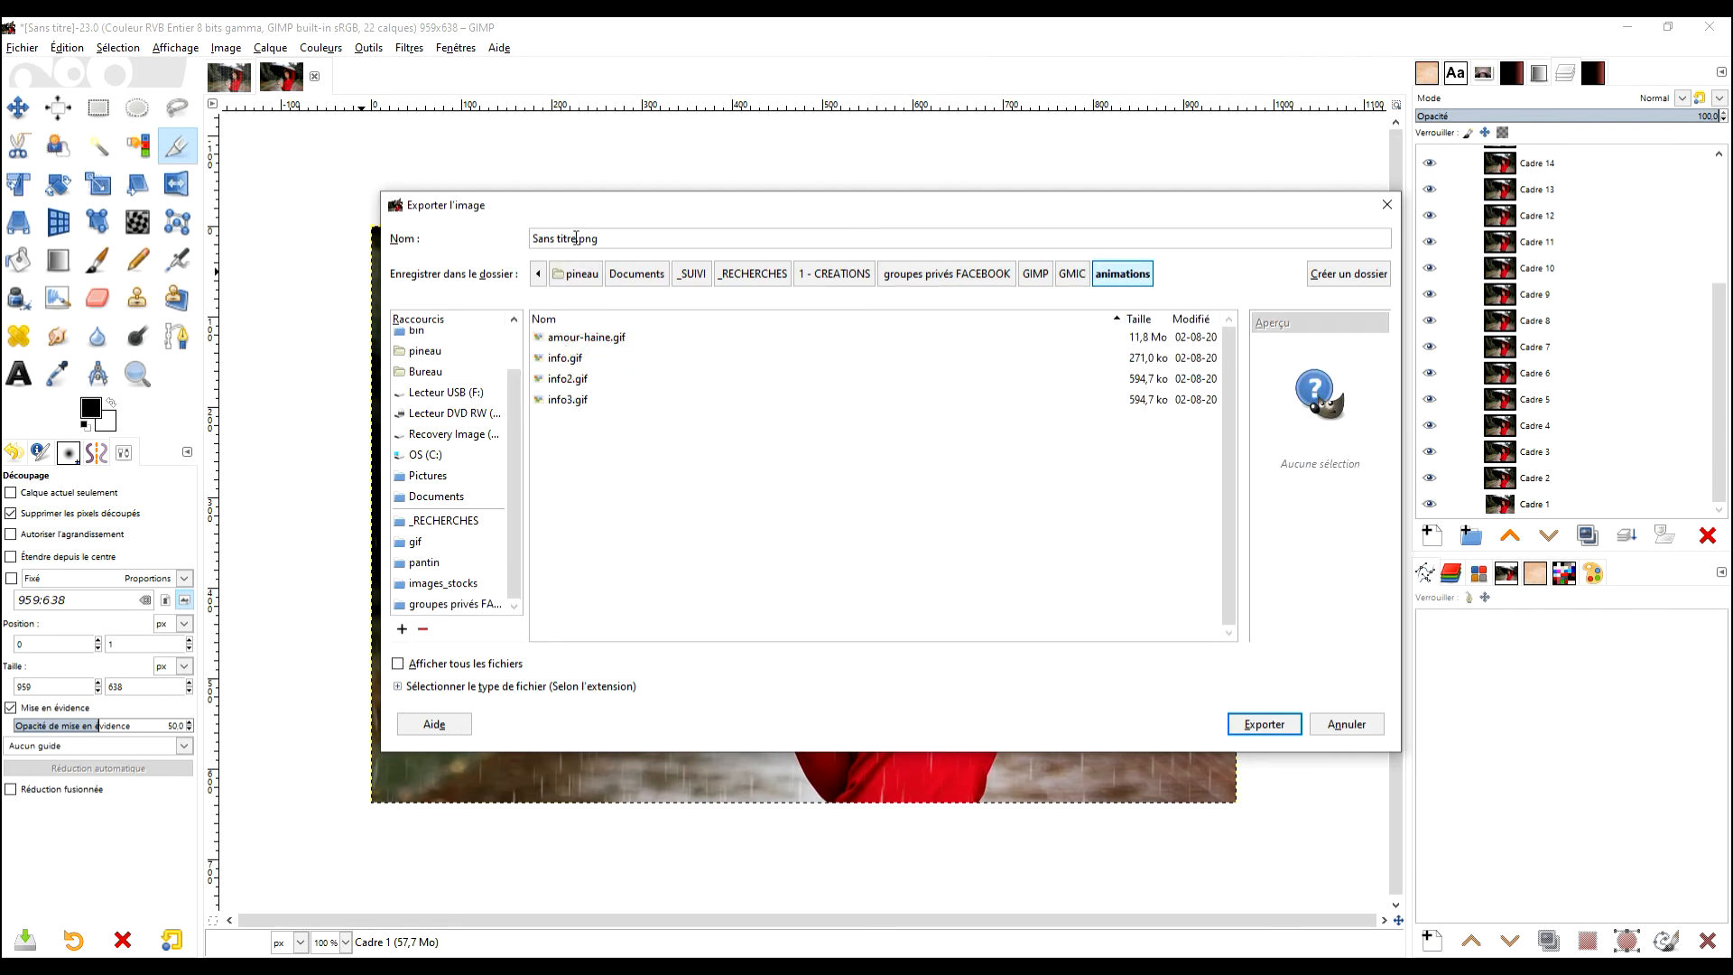
text(pl)
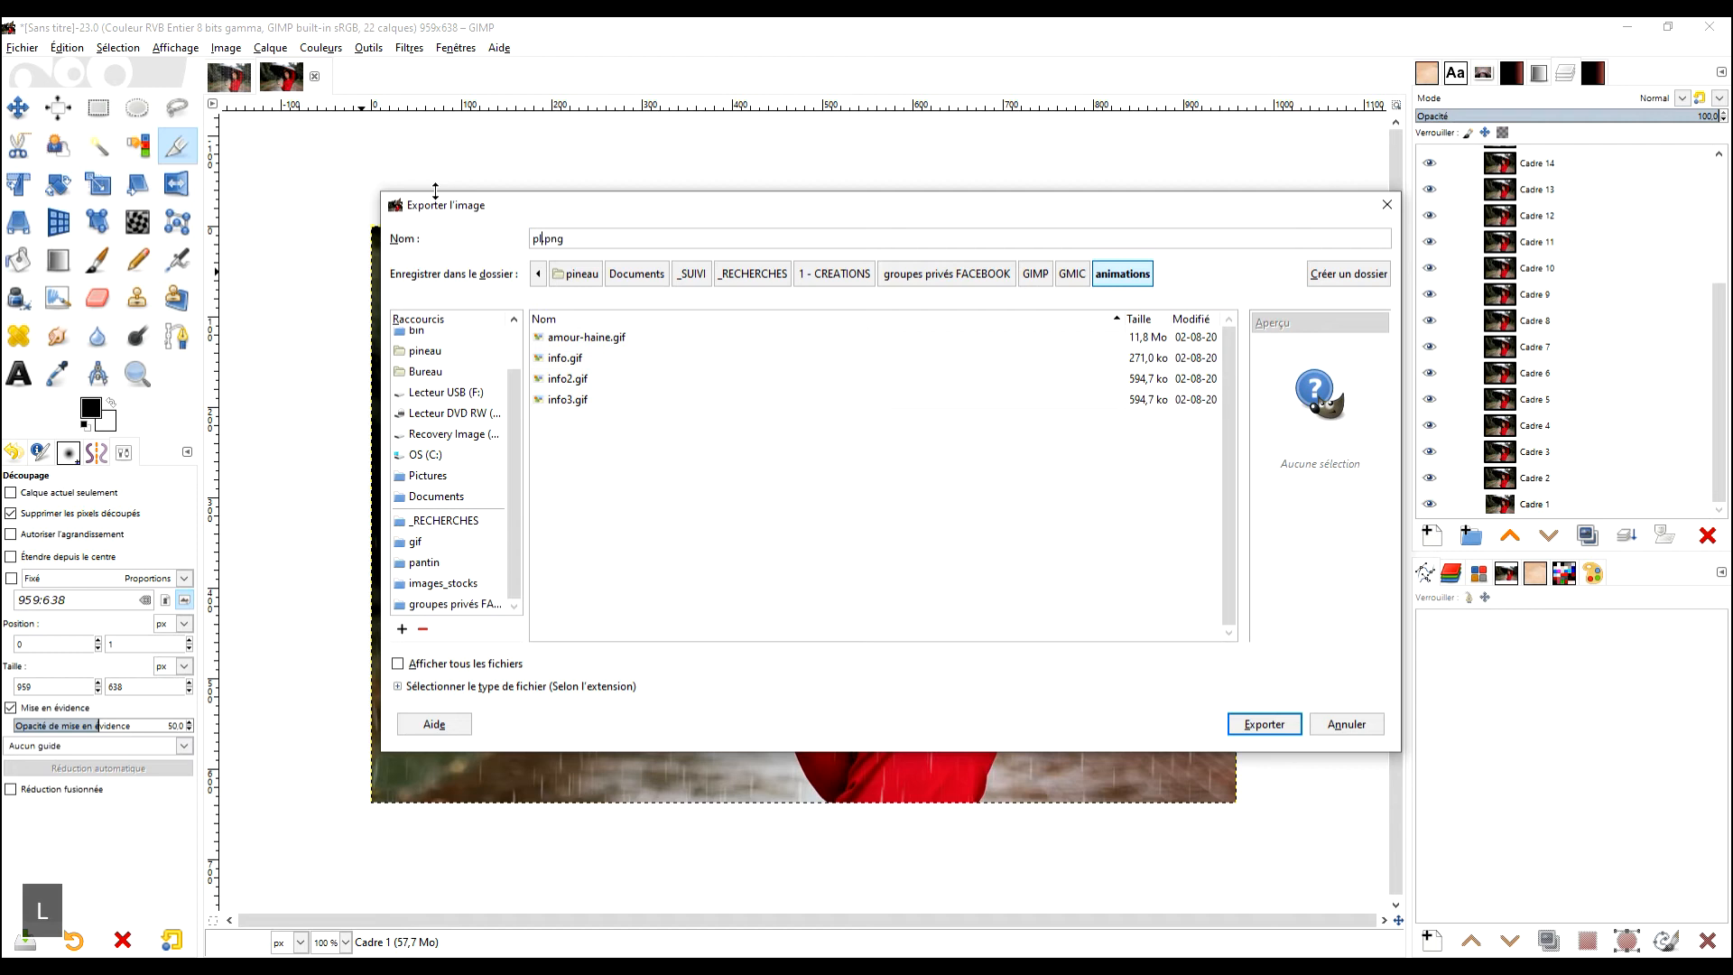
text(uie)
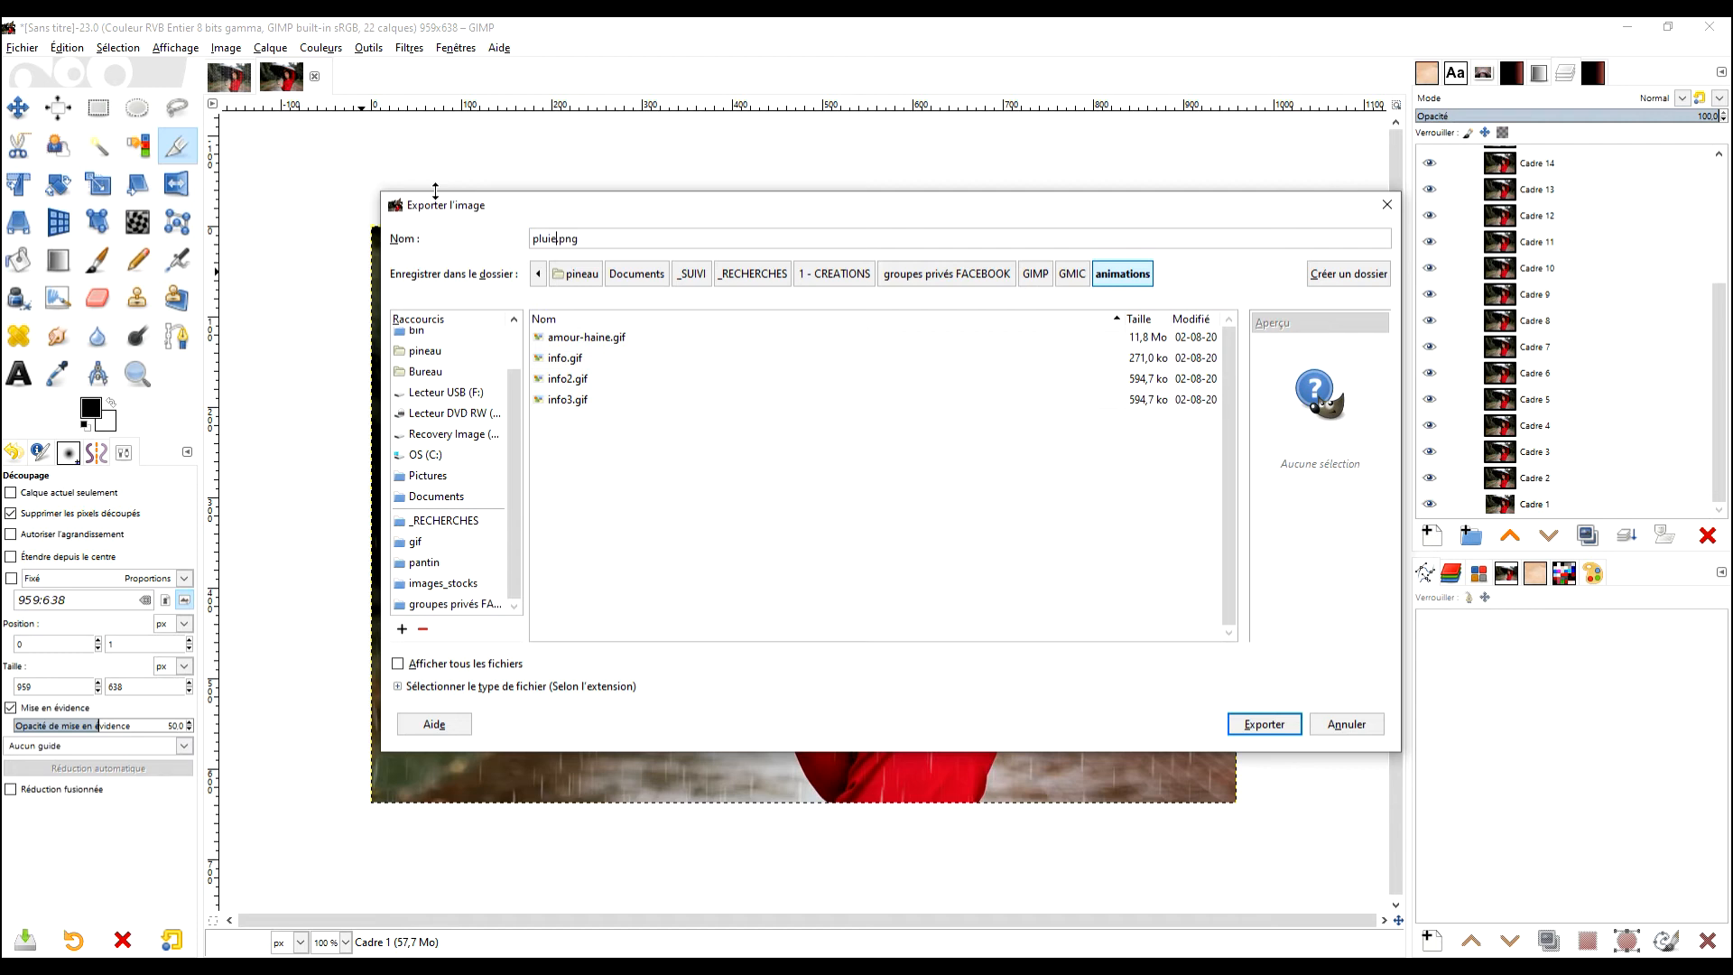
key(shift+End)
text(.g)
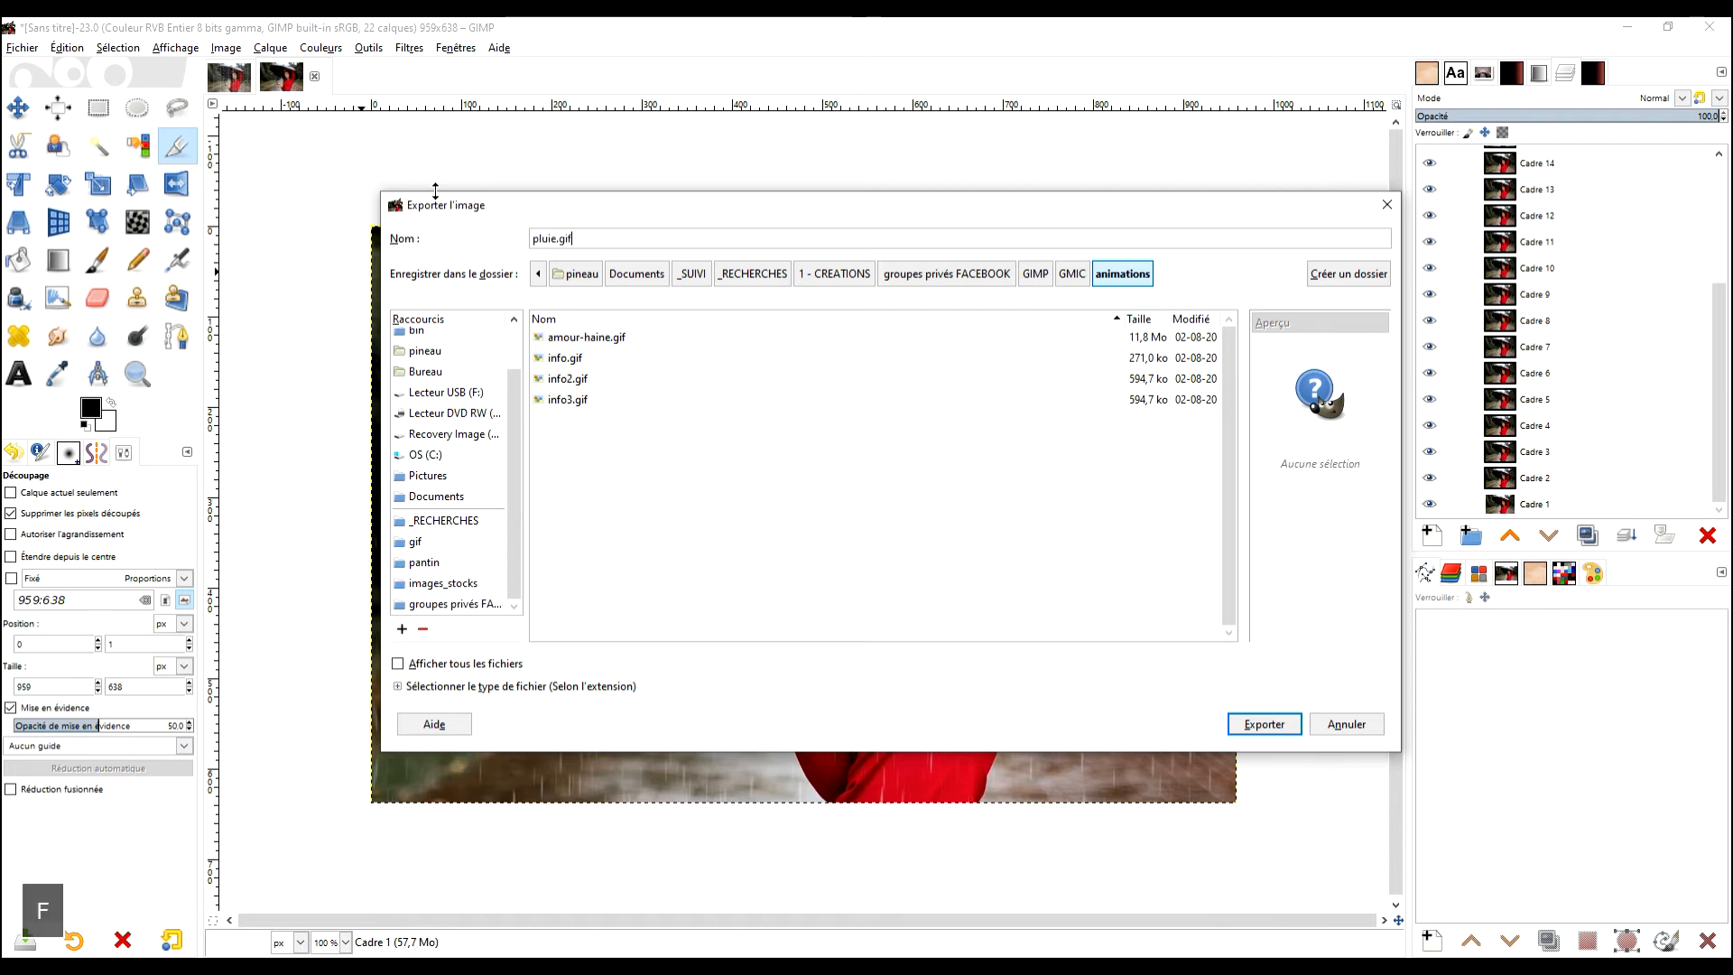
key(Home)
text(2020 08 09)
key(Return)
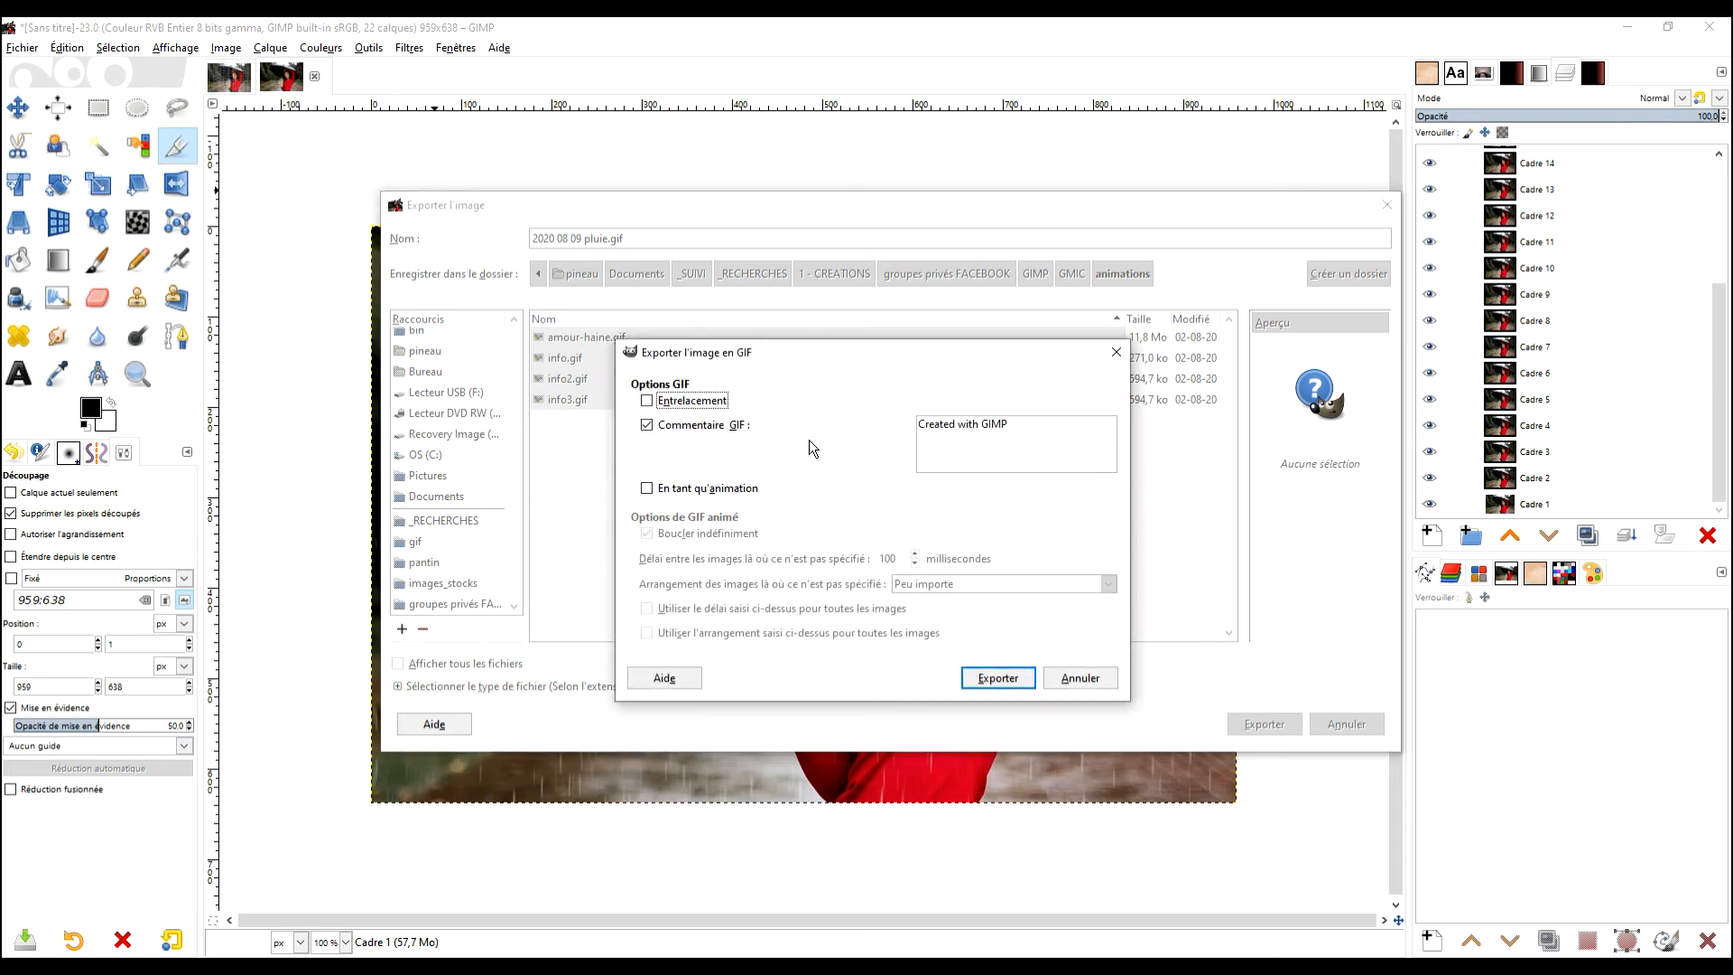
click(676, 492)
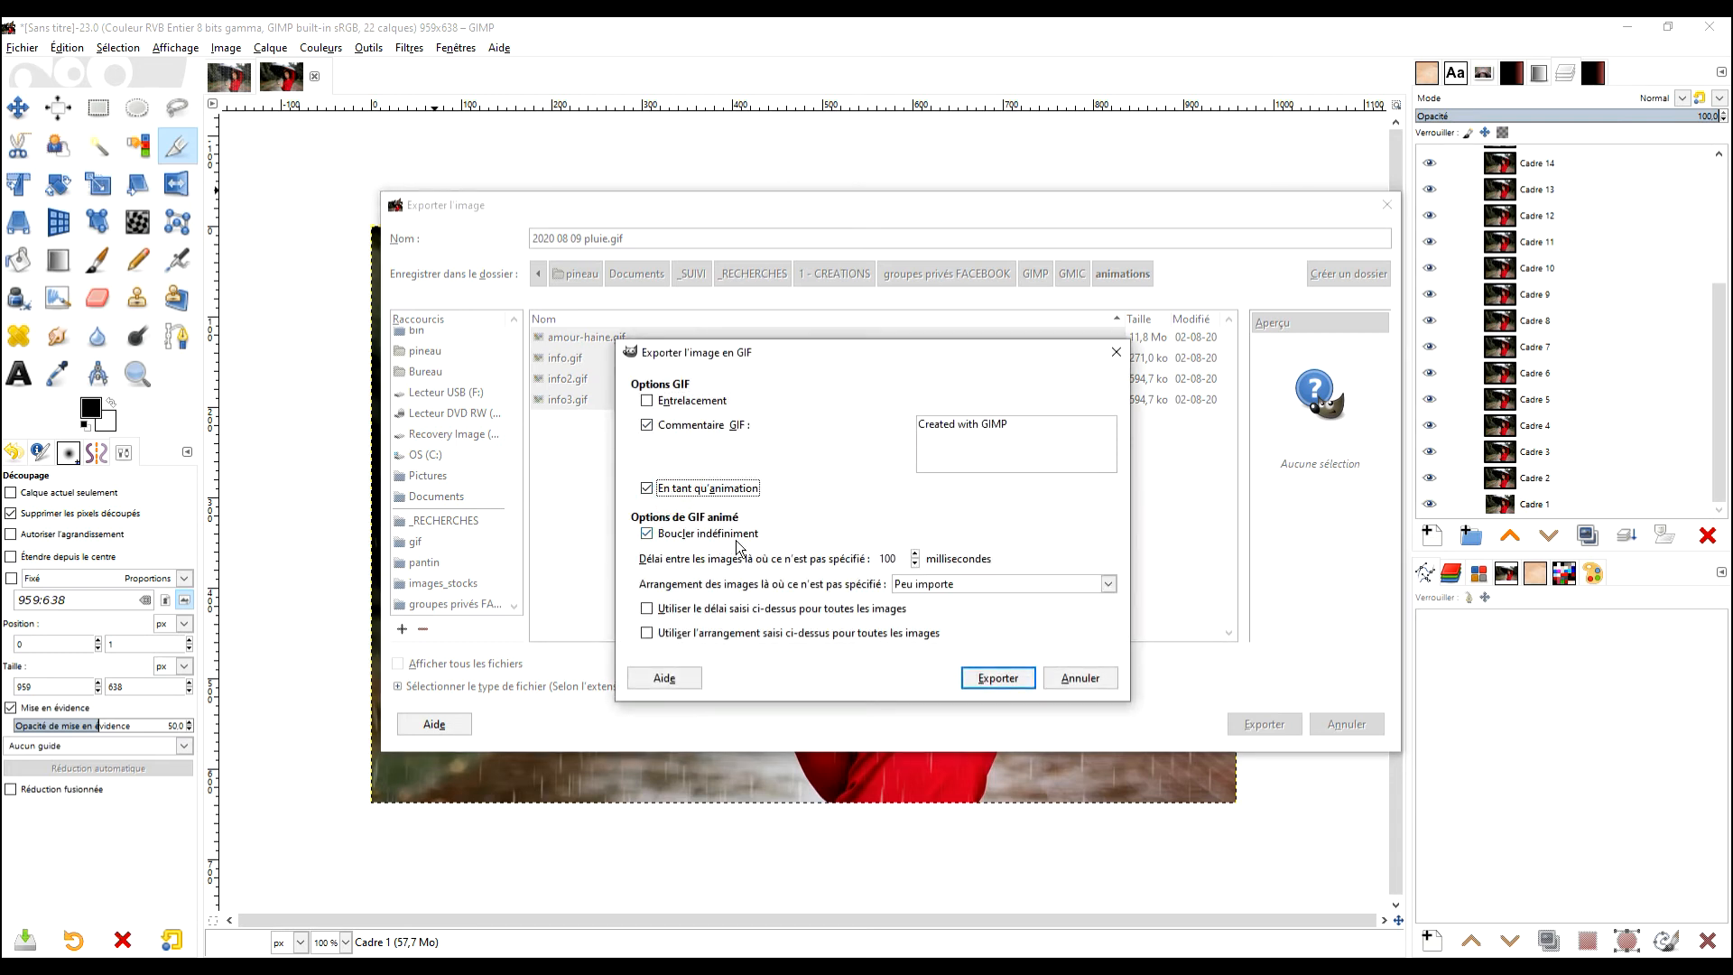
click(996, 678)
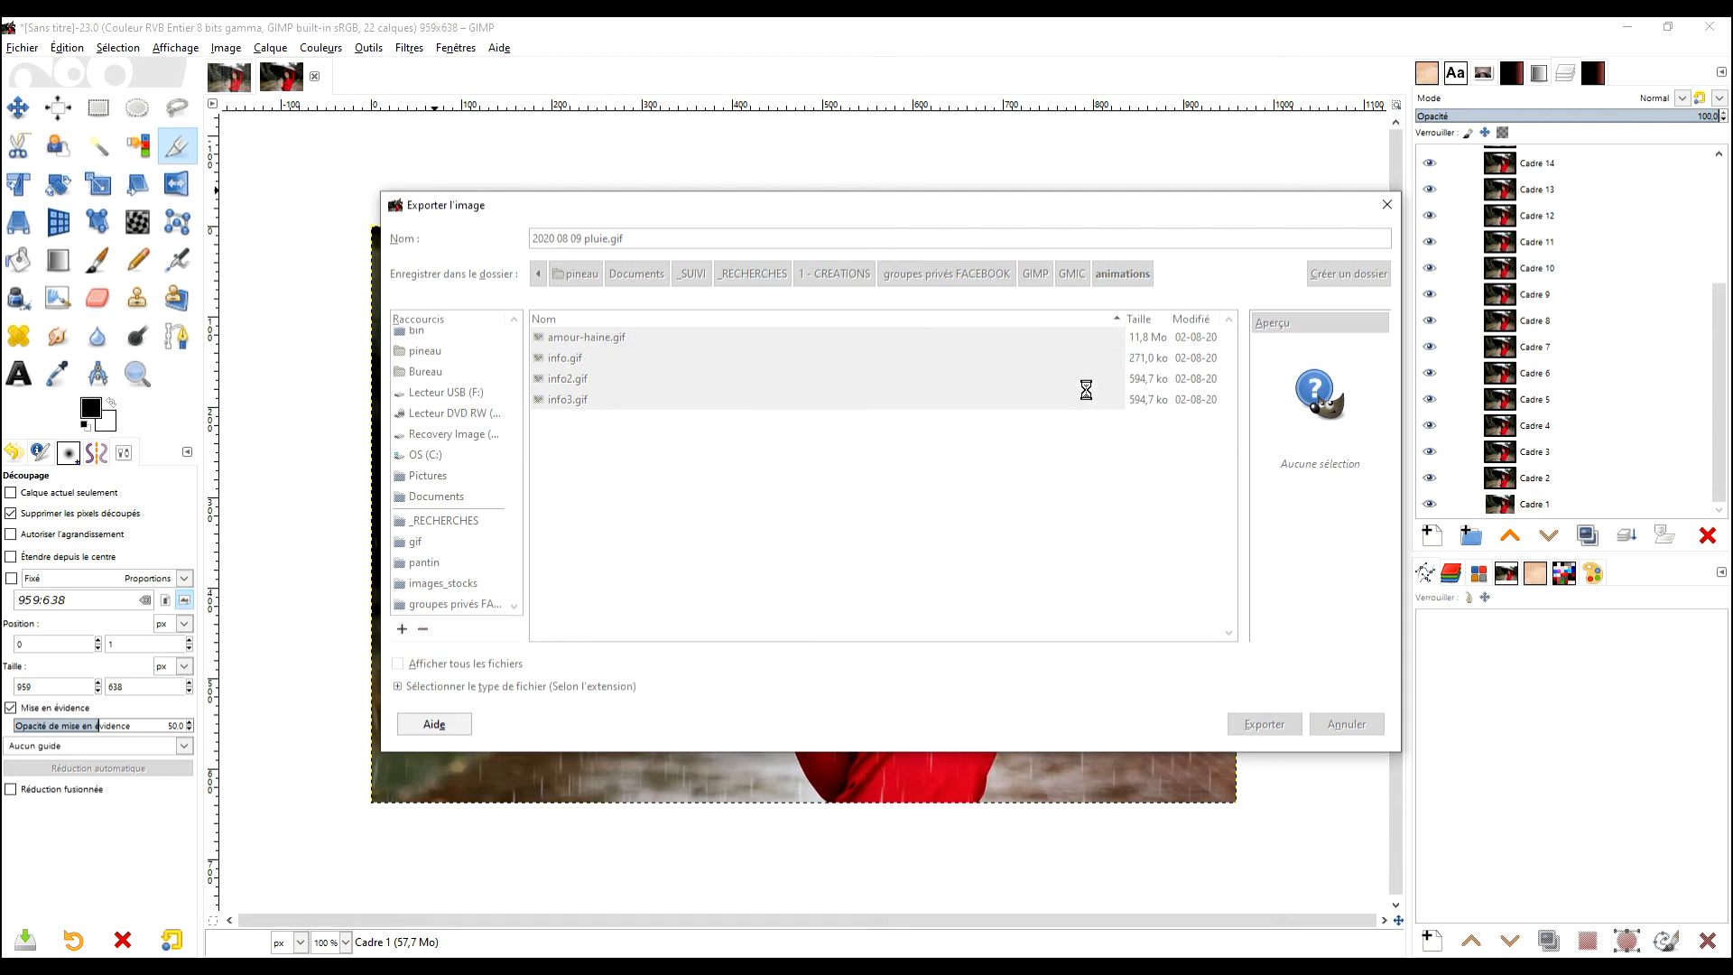
Switch to File Explorer and check the exported 2020 08 09 pluie GIF in the animations folder
mouse_move(200, 968)
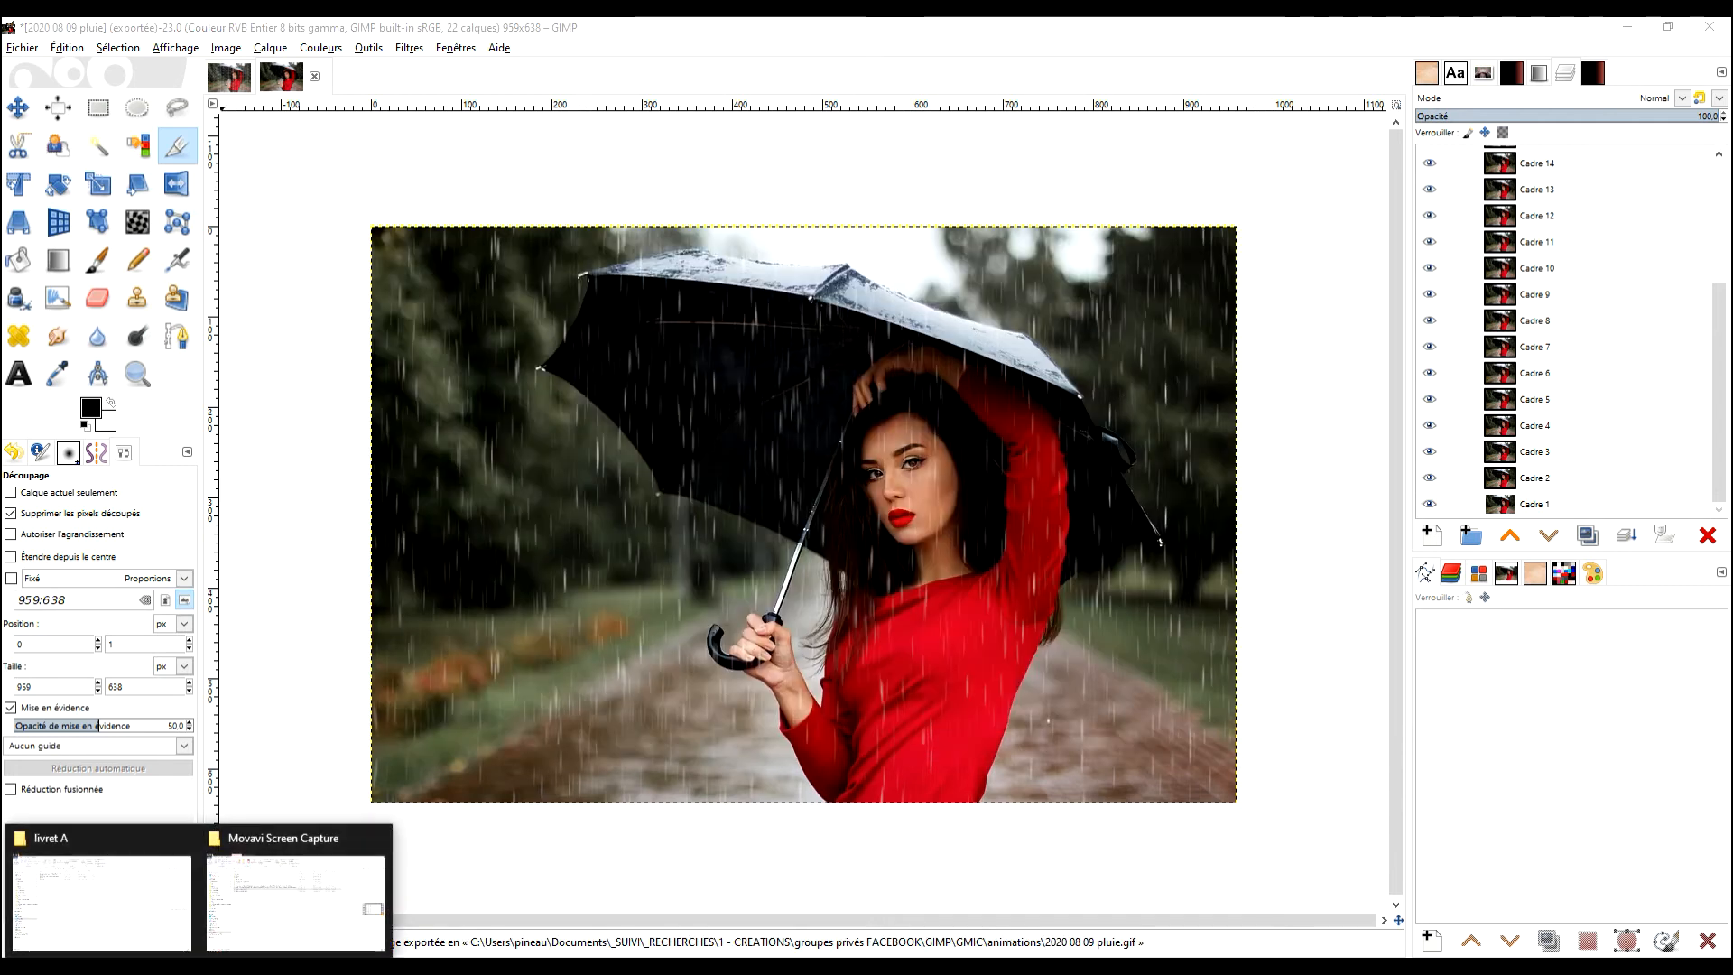
click(273, 895)
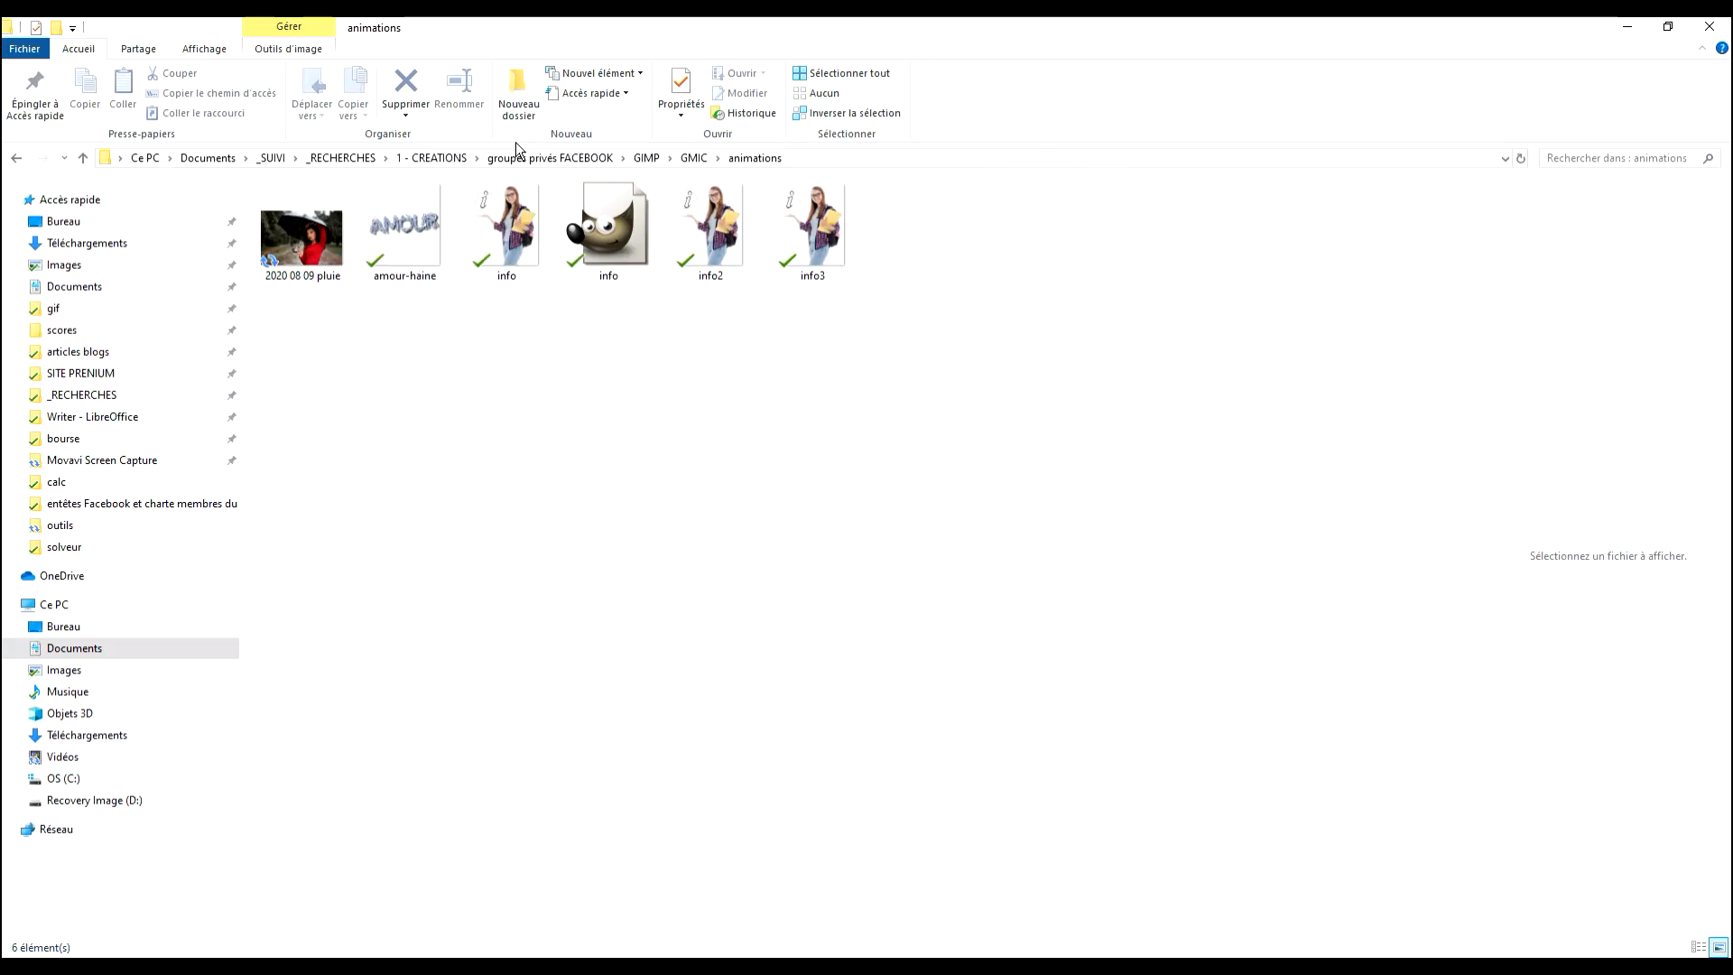
click(295, 246)
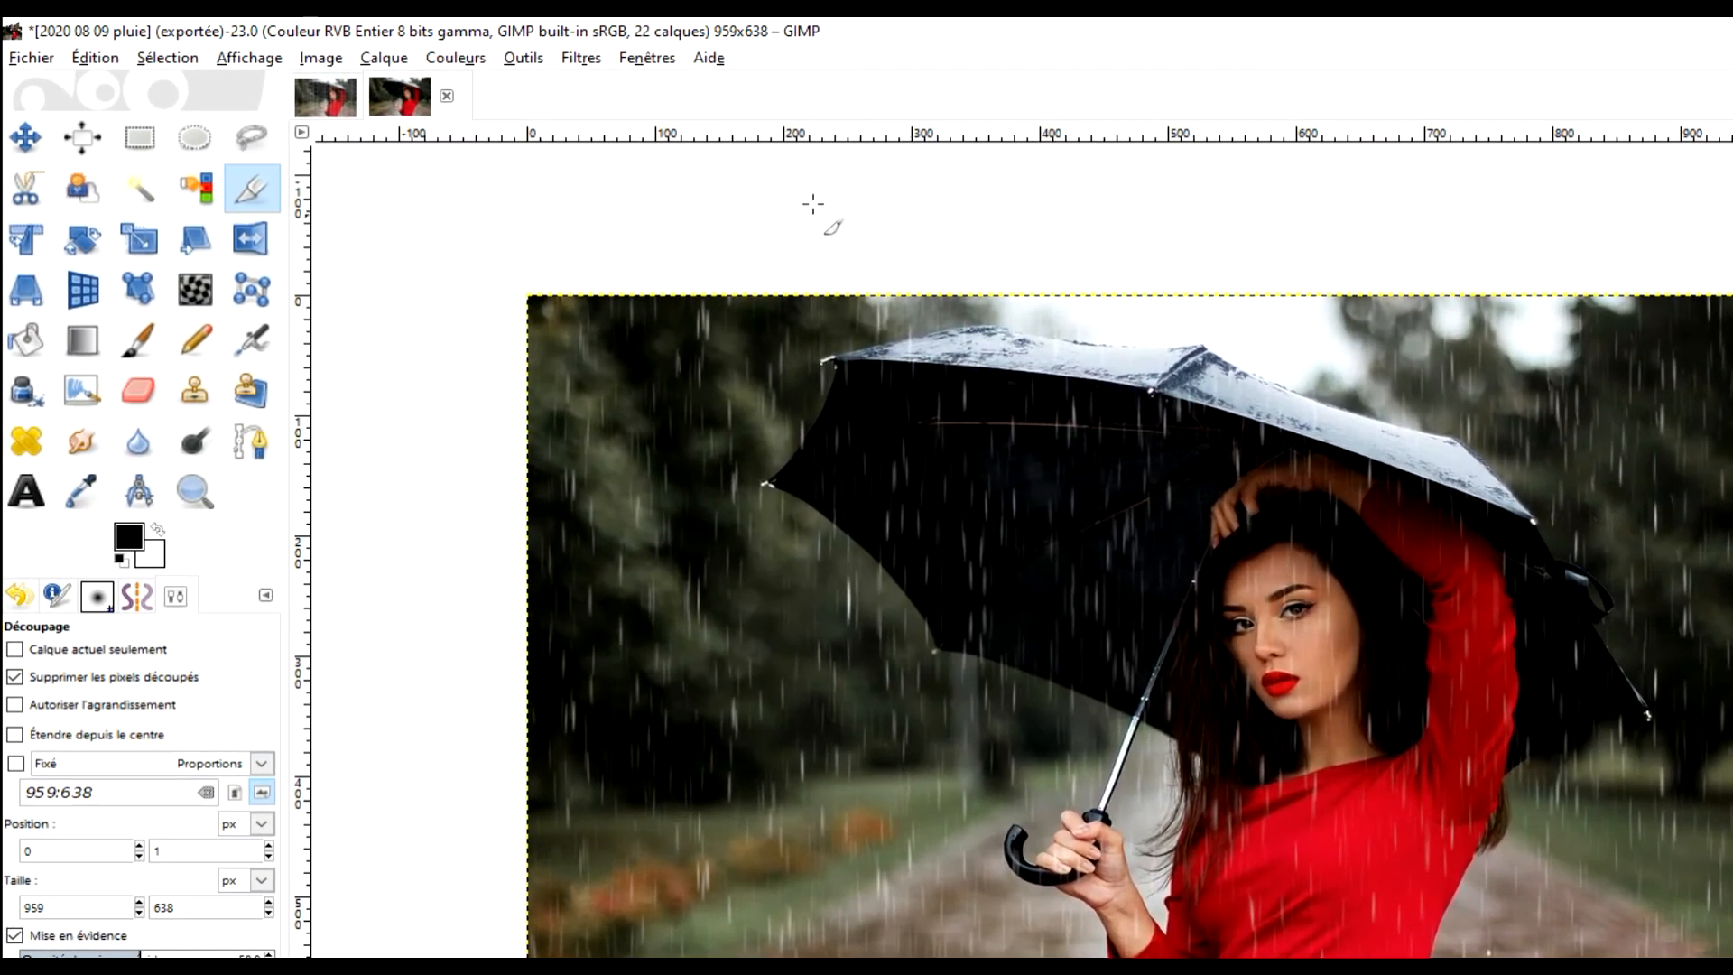
Convert the image to indexed colours with an optimal palette of at most 255 colours and Floyd-Steinberg dithering with reduced bleeding
click(322, 60)
mouse_move(347, 124)
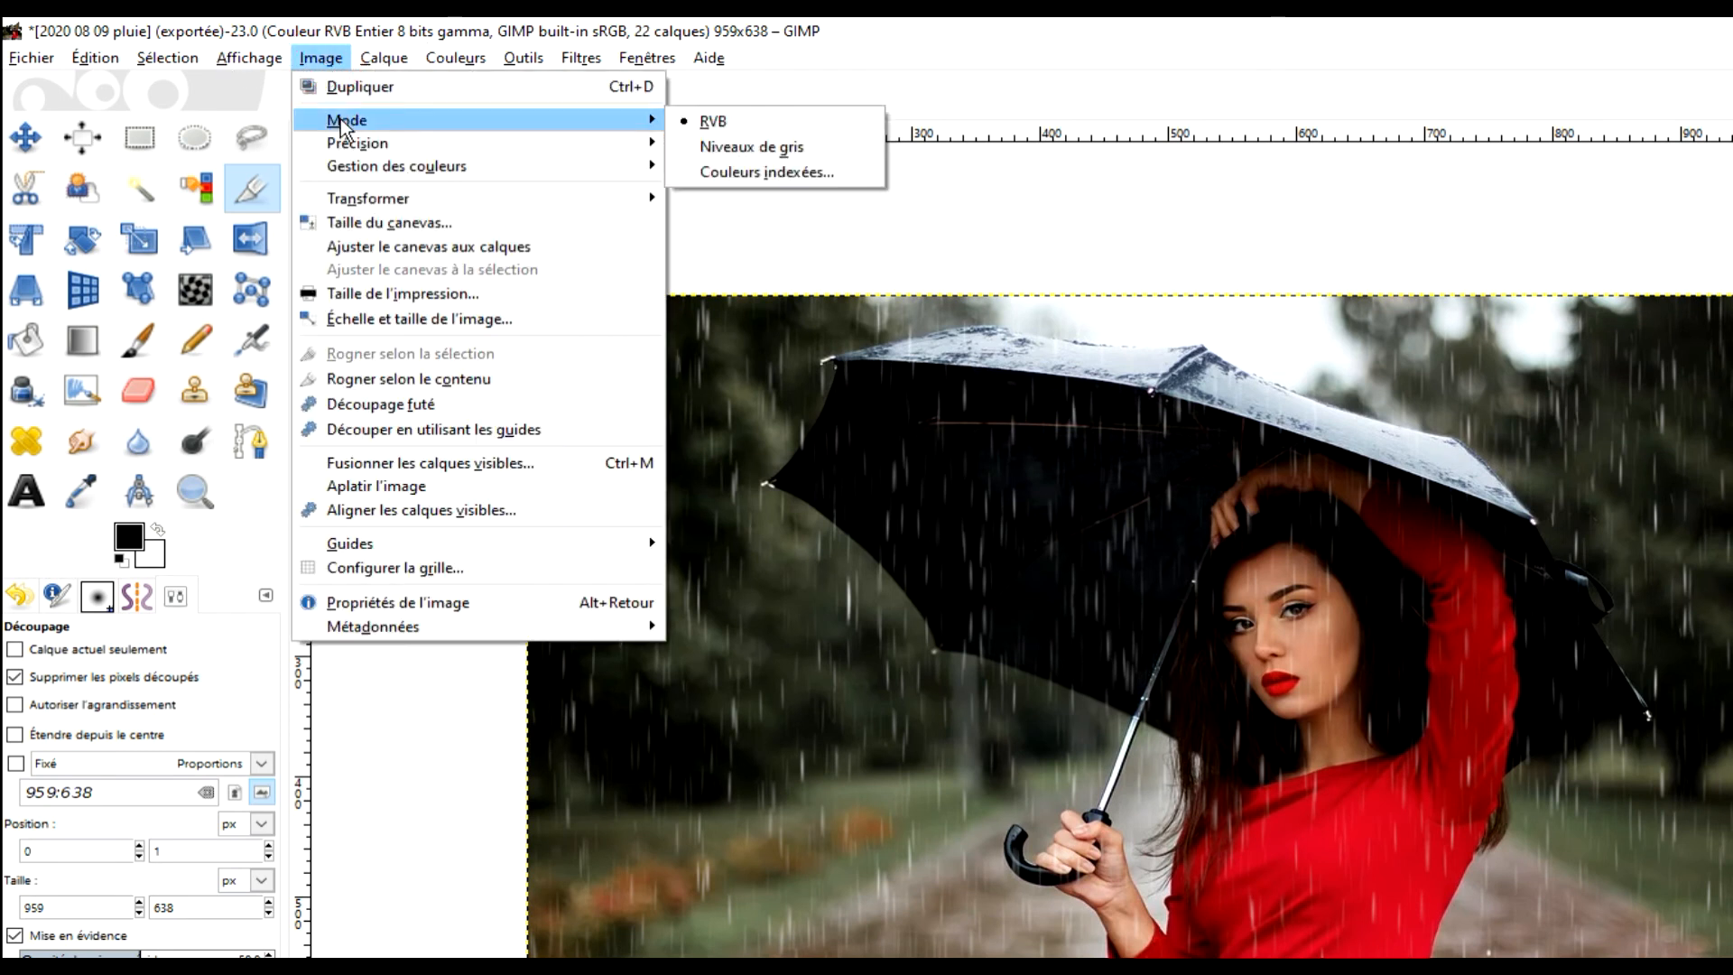
click(771, 171)
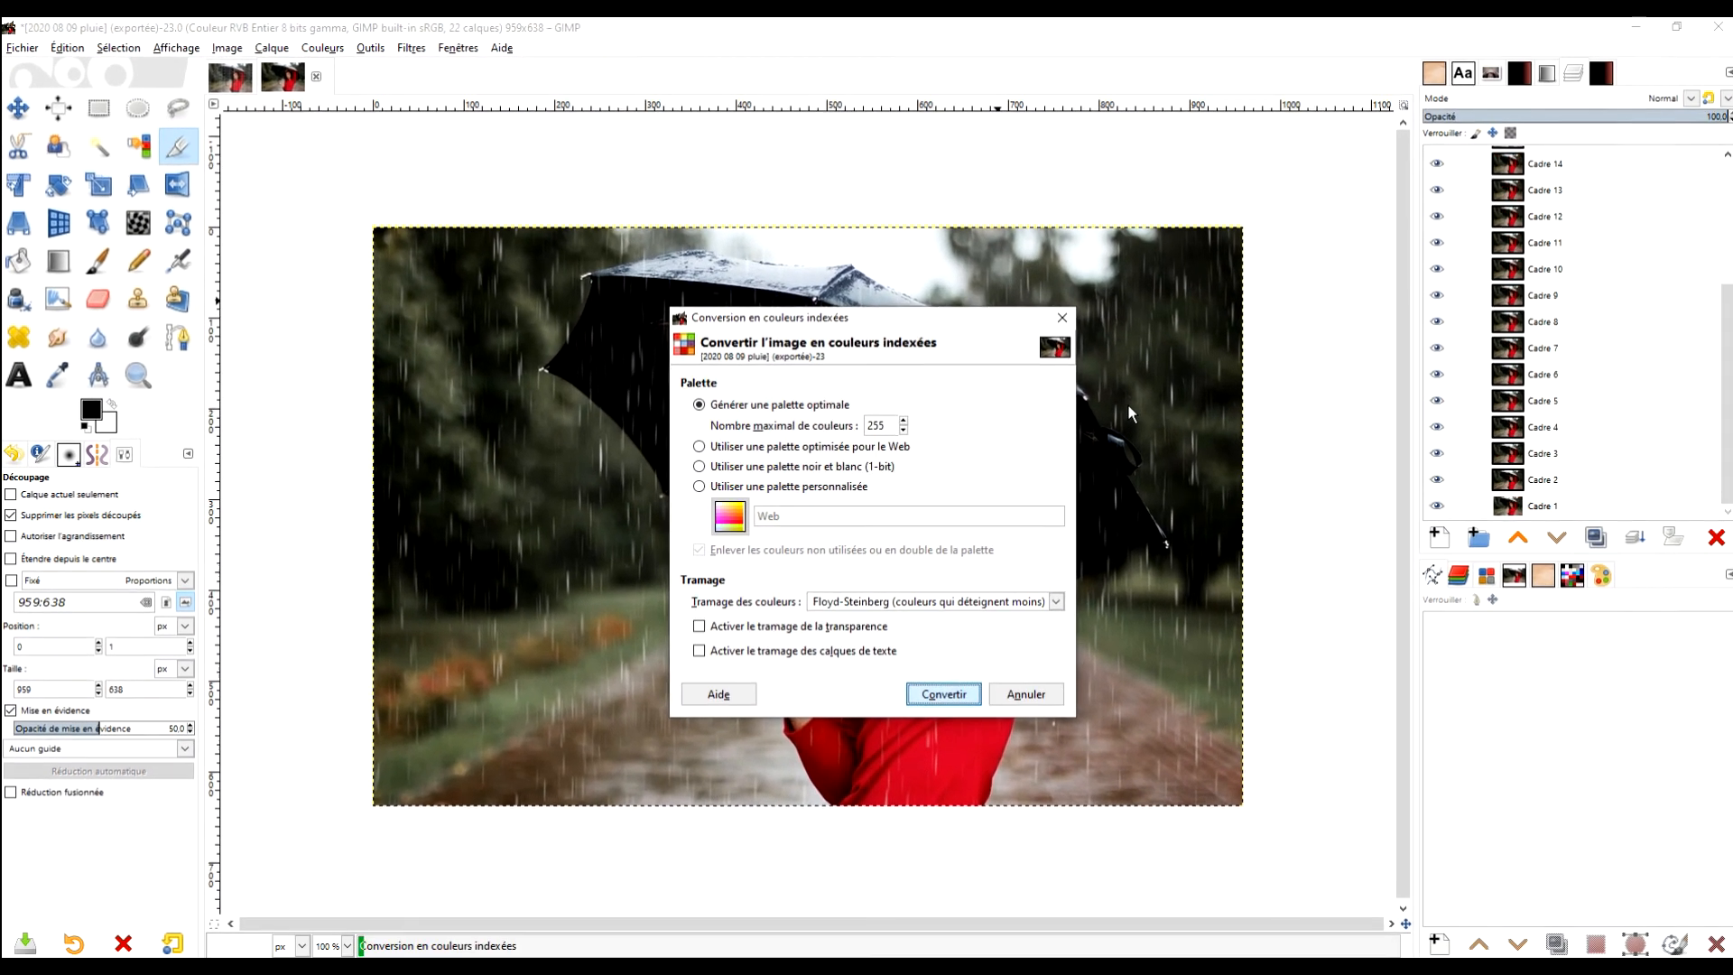
click(1333, 914)
Export the indexed image to the animations folder as 2020 08 09 pluie-2.gif, as an endlessly looping animation
click(31, 57)
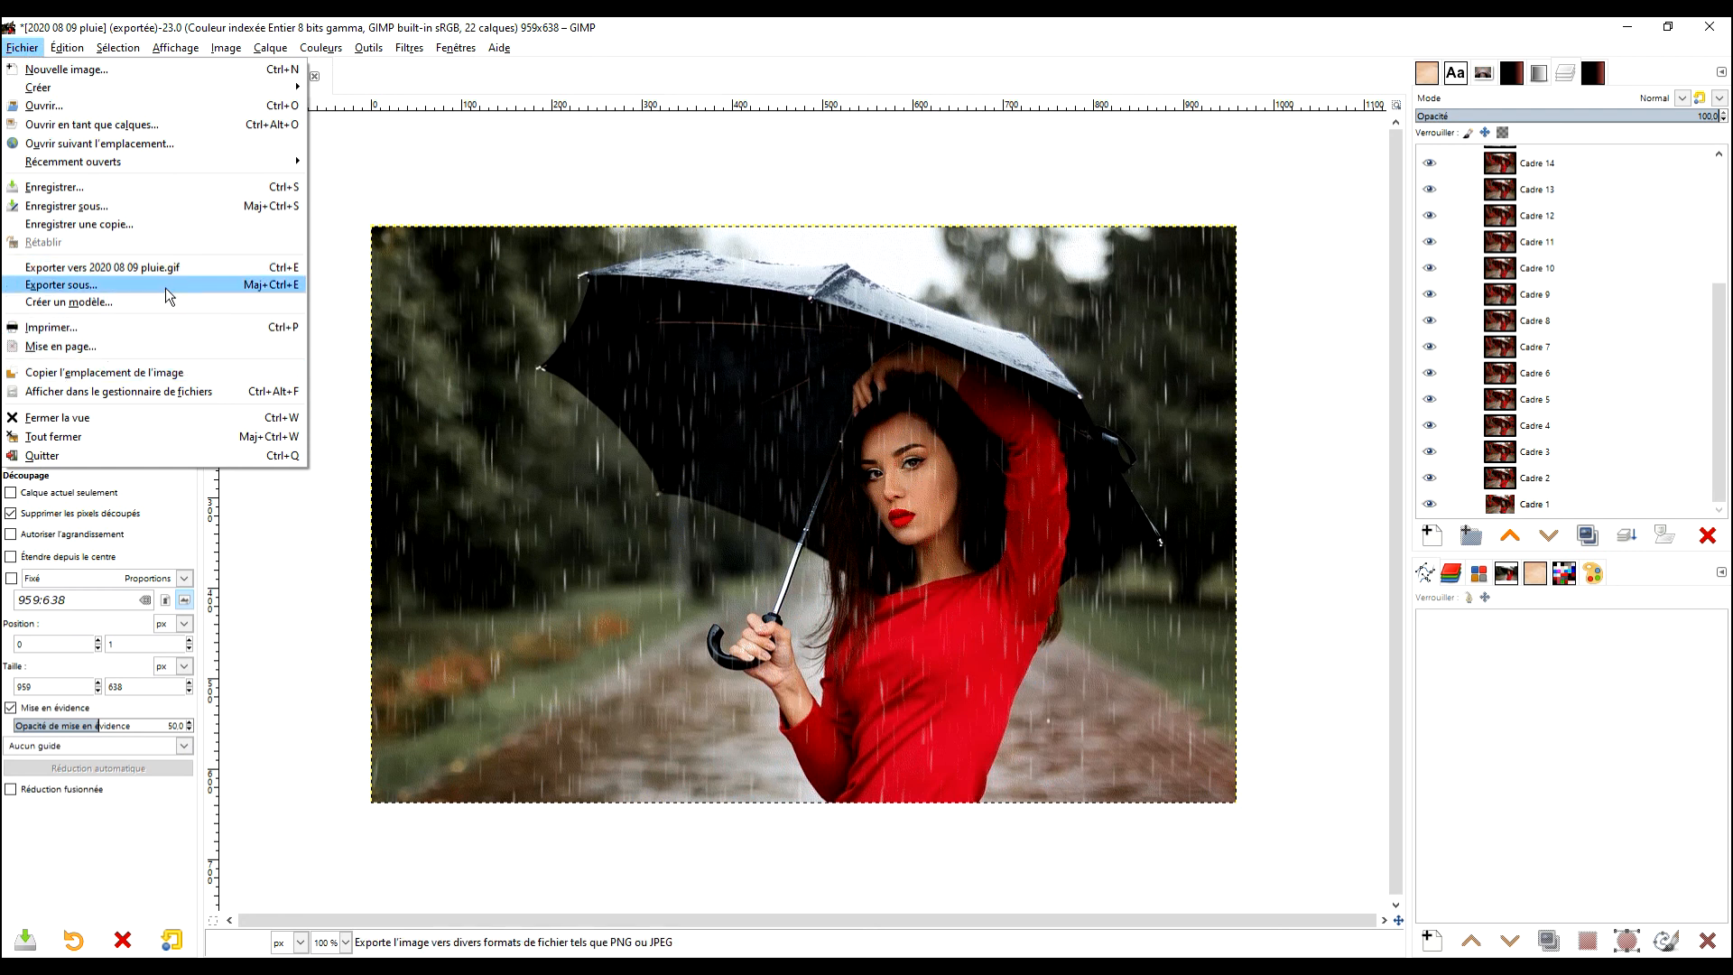
click(62, 285)
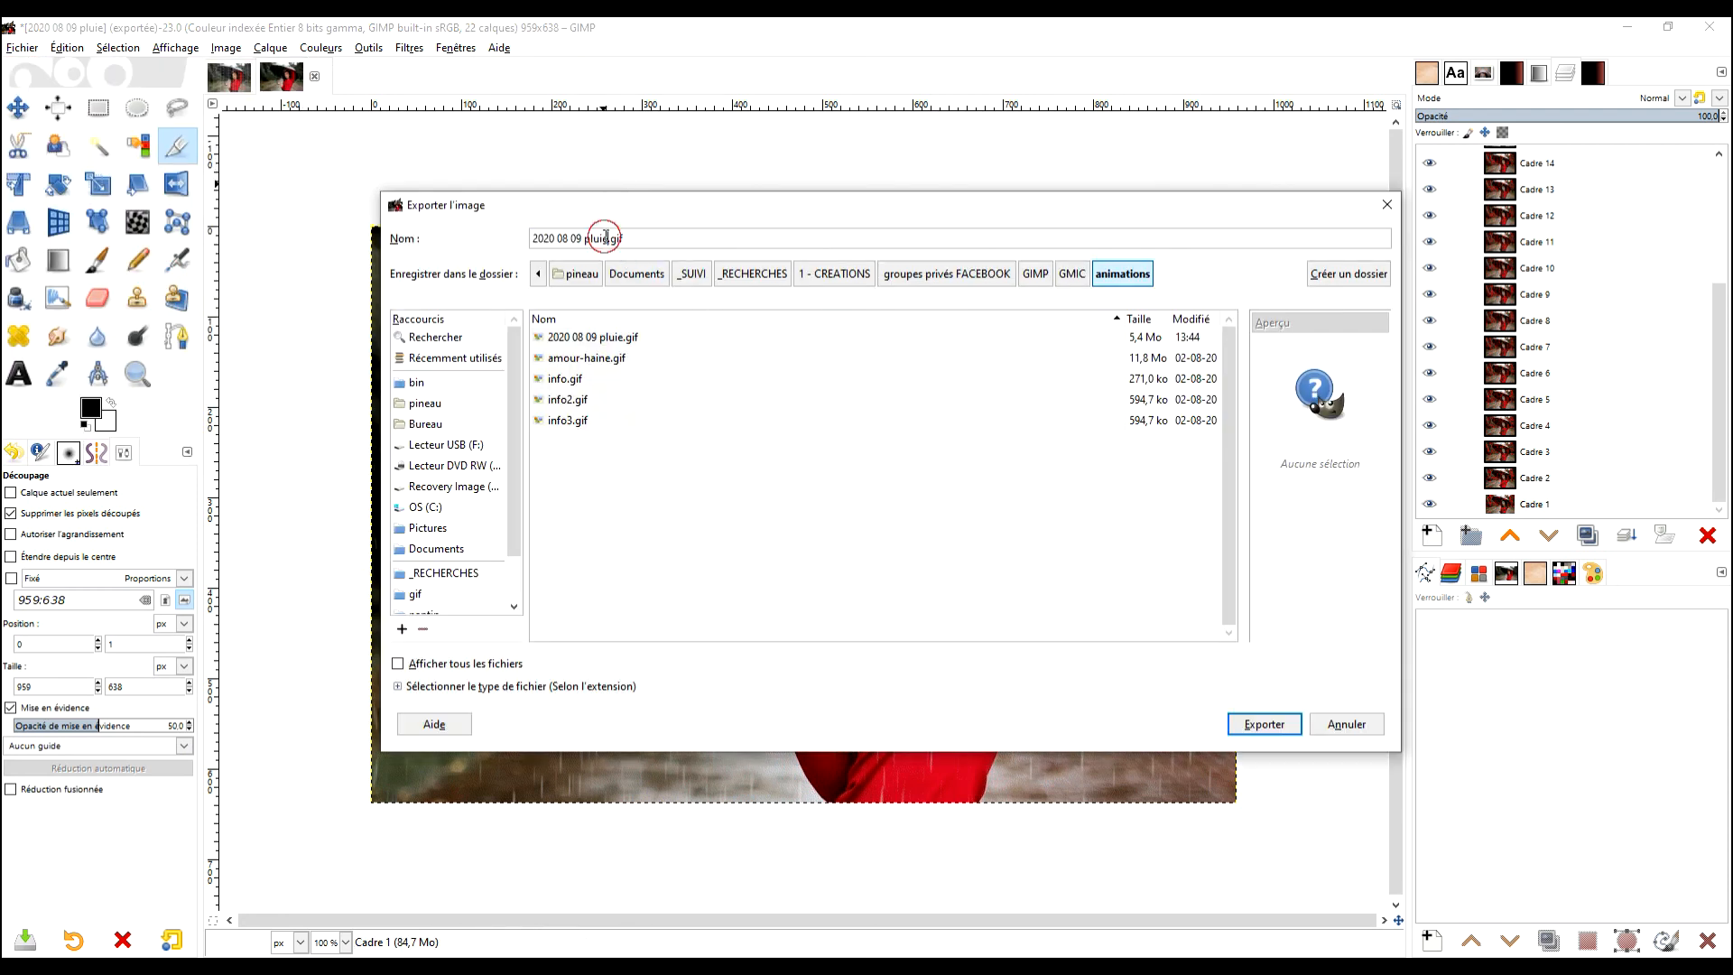
text(-2)
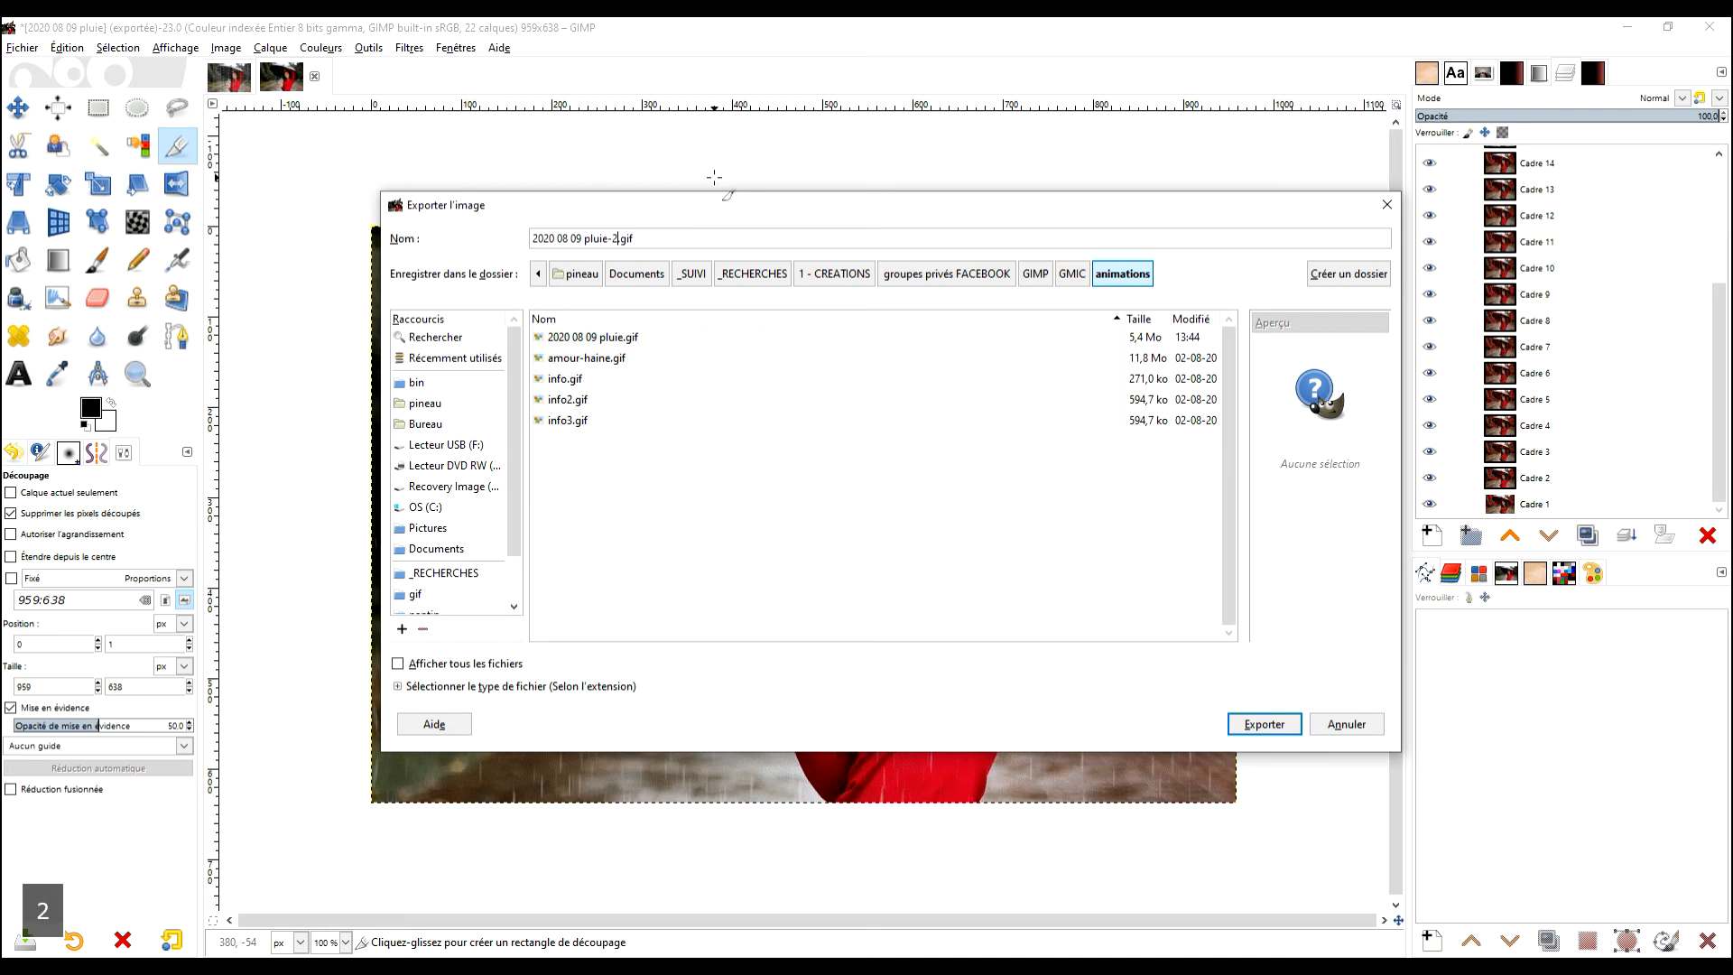
key(Return)
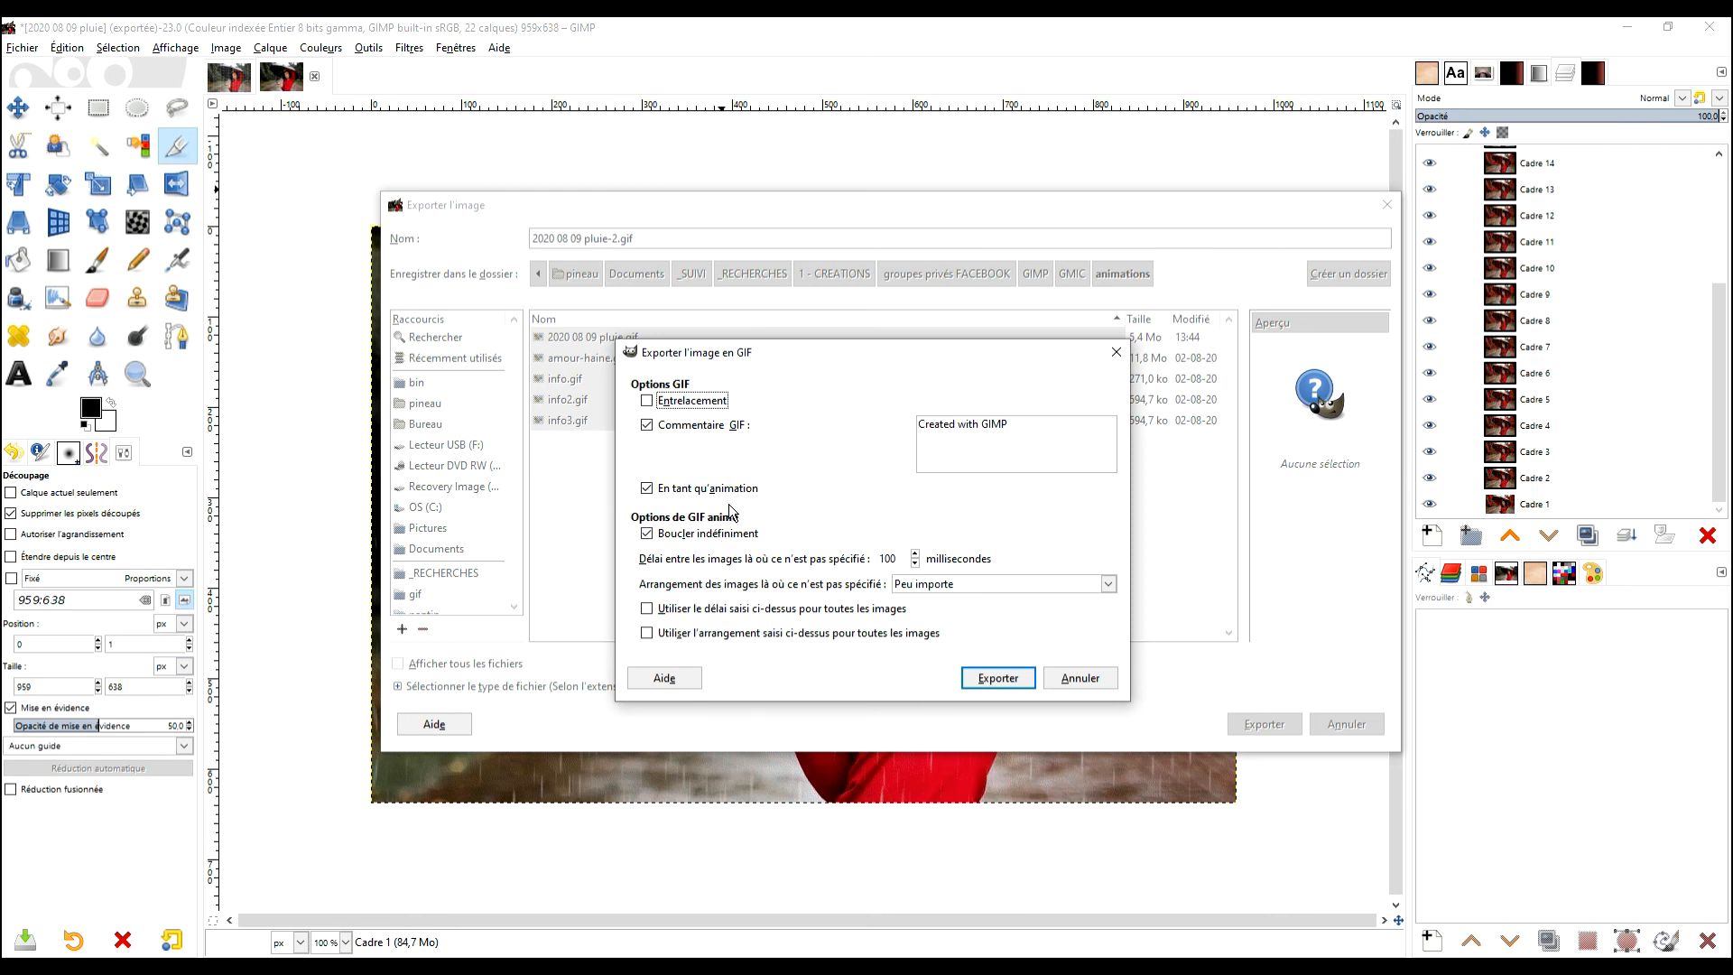
click(998, 678)
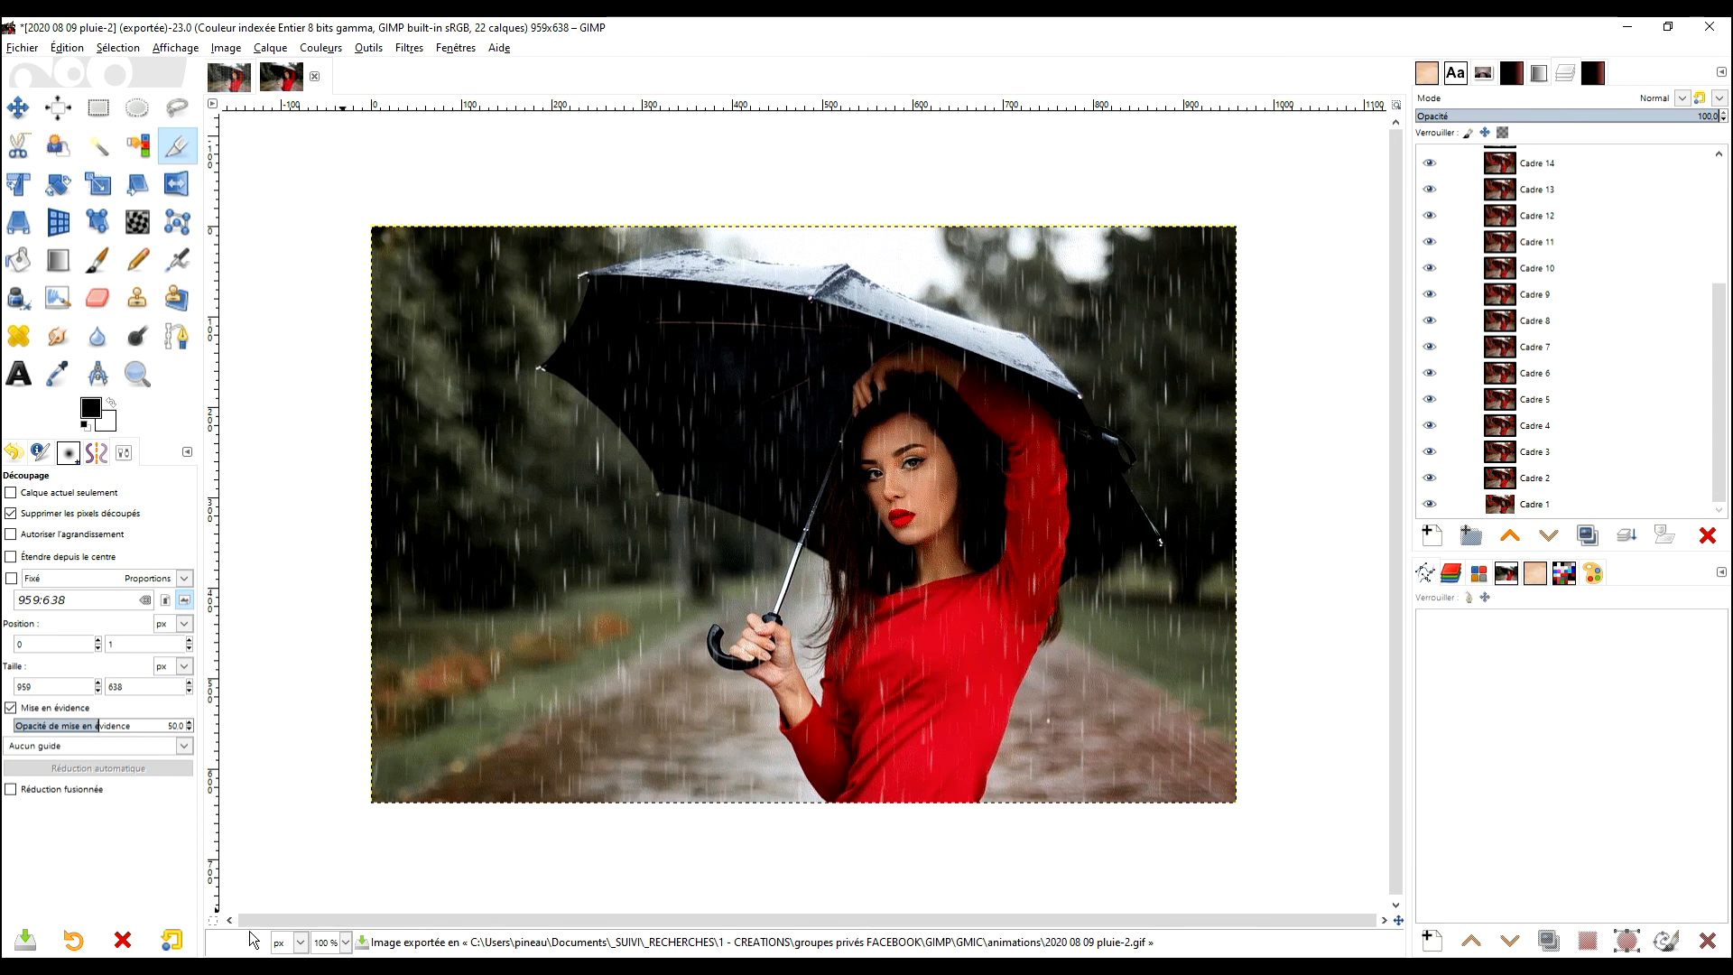
Switch to File Explorer and open the exported 2020 08 09 pluie-2 GIF to view its playback
click(204, 966)
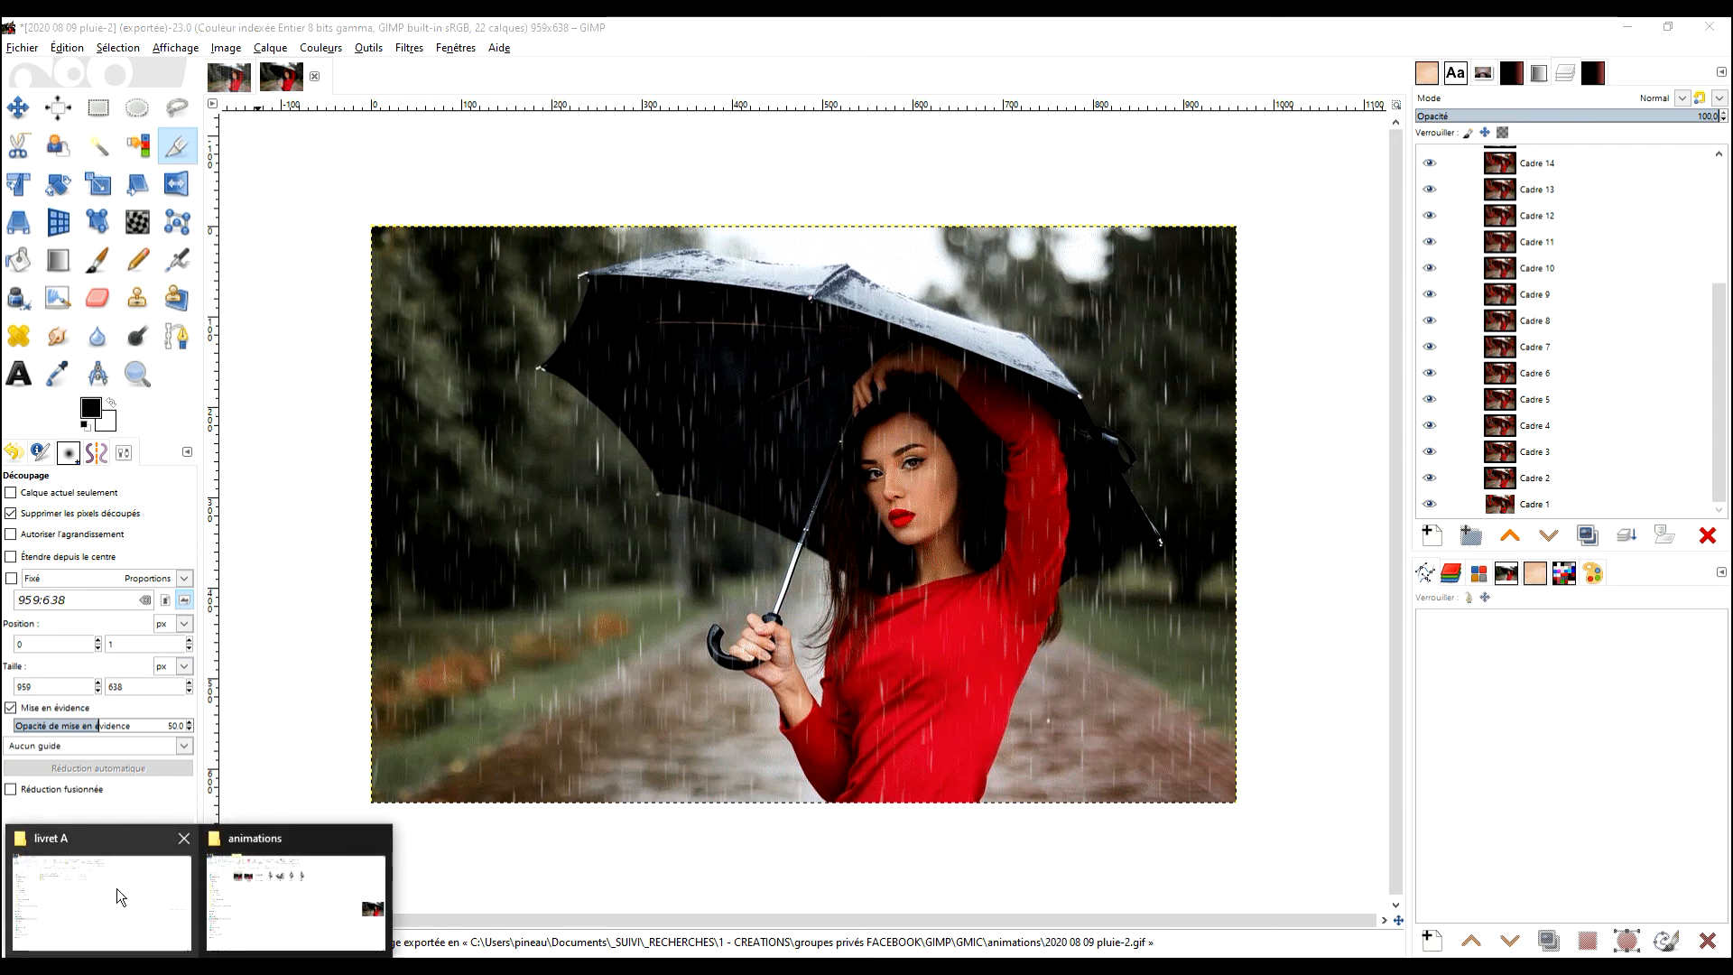
click(271, 889)
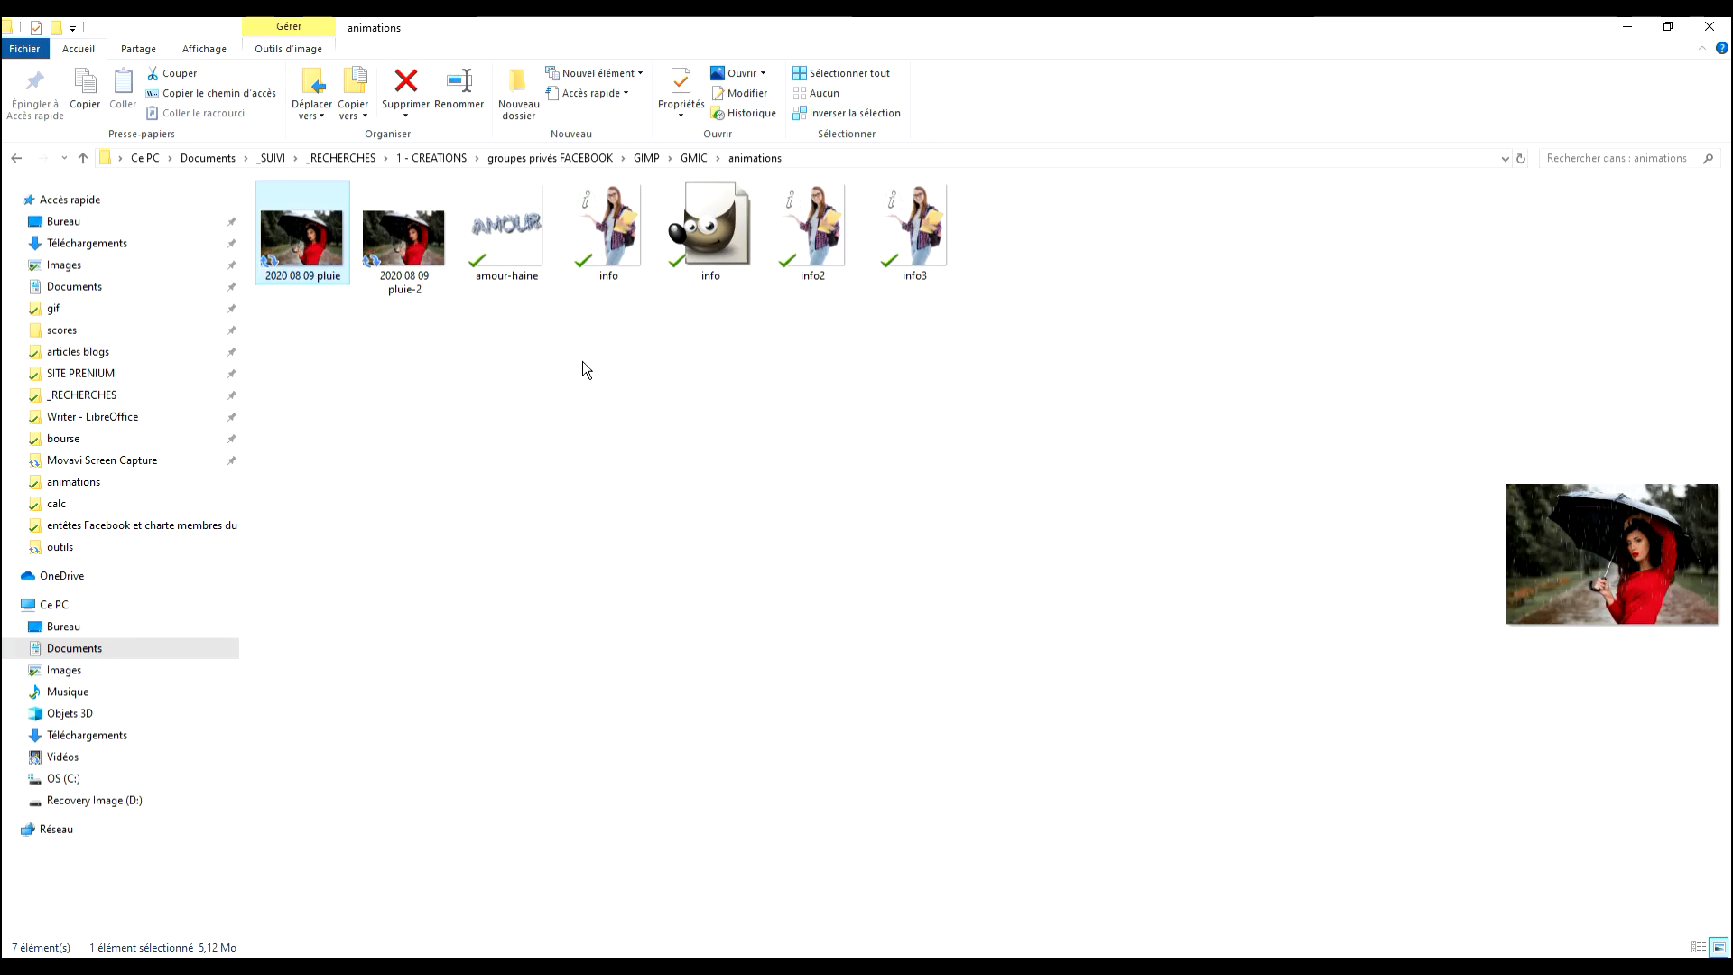
click(415, 298)
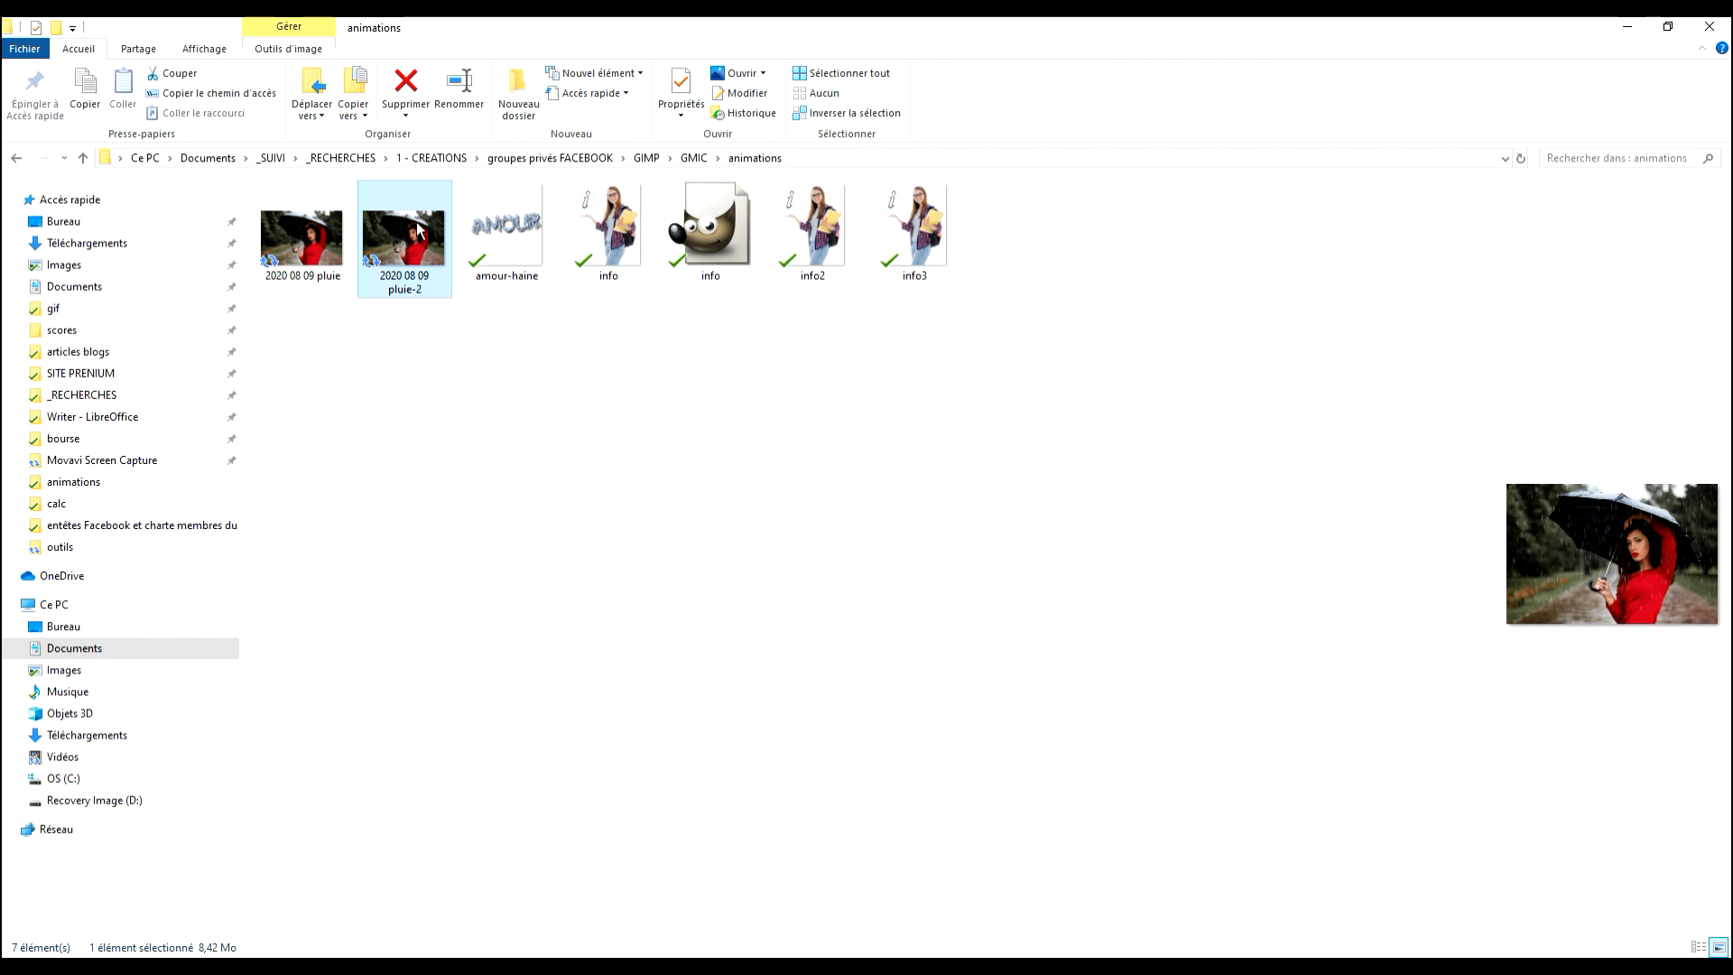
key(Return)
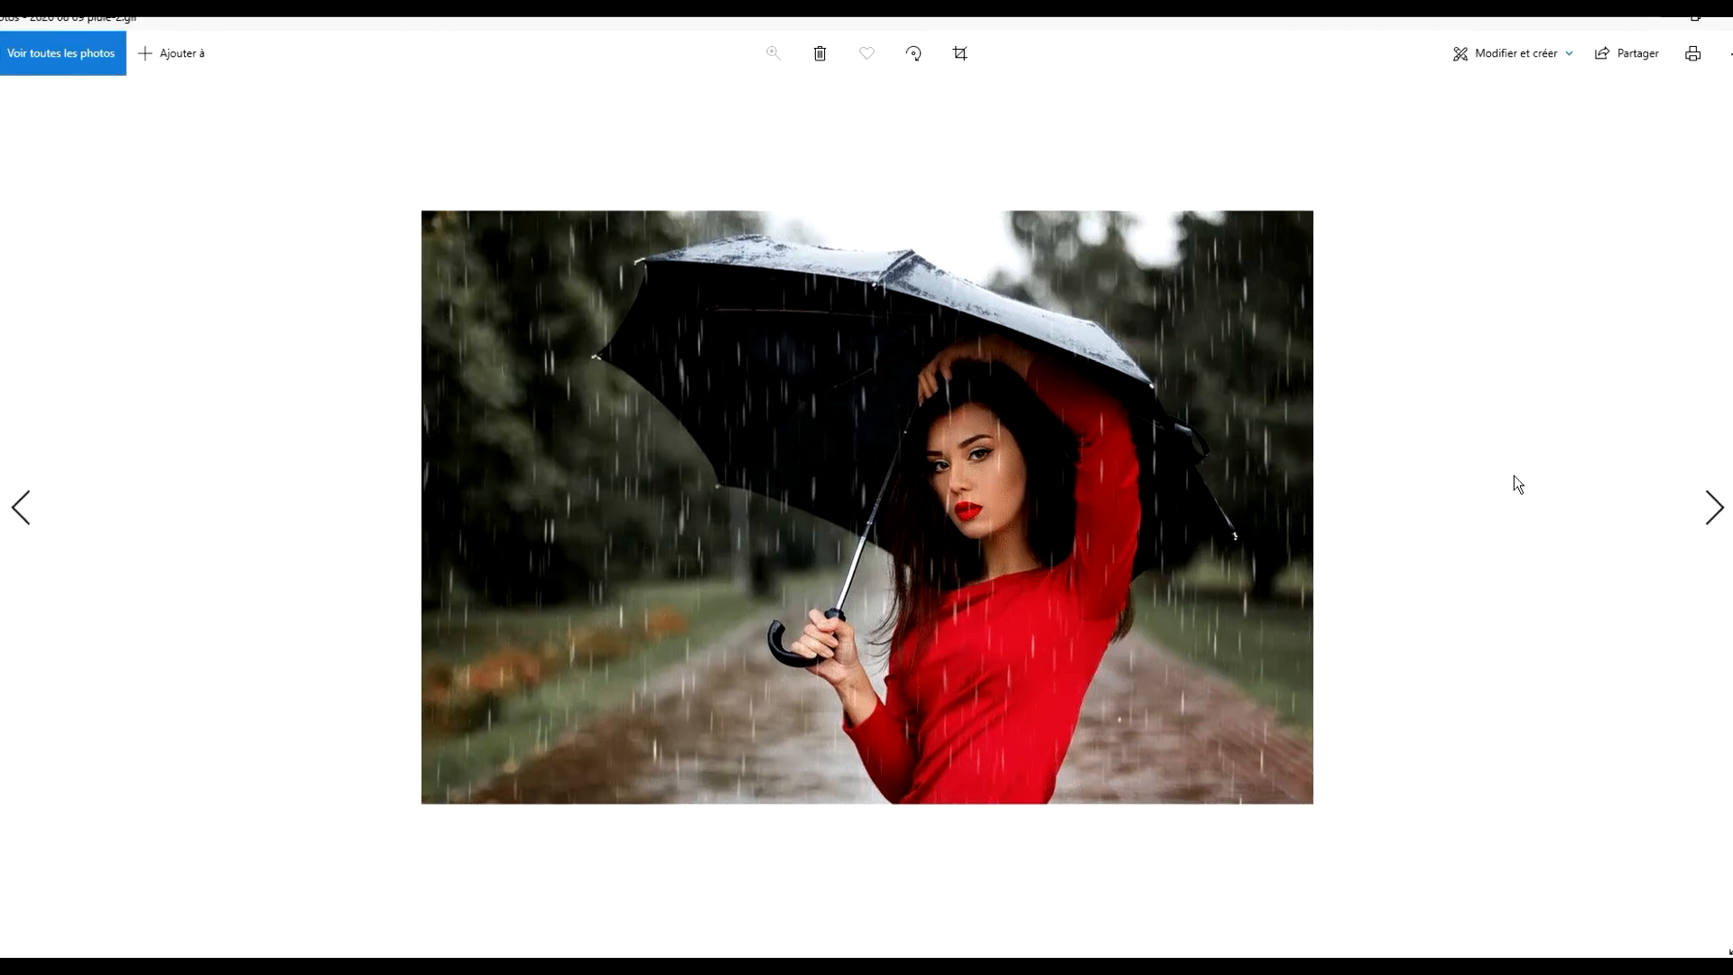